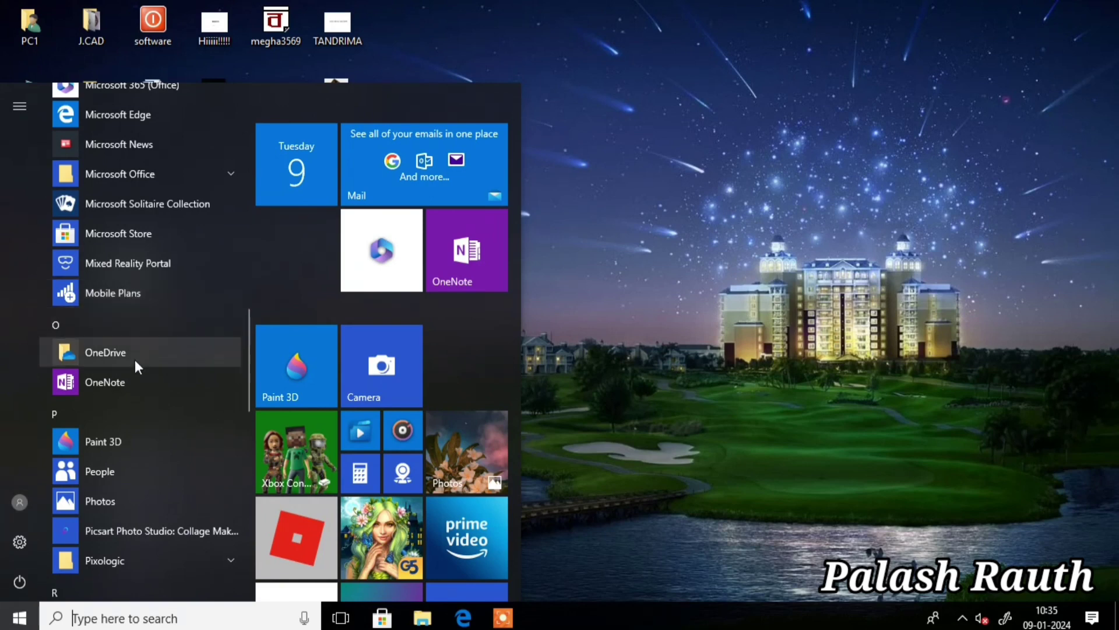
- Launch Microsoft Access 2010 from the Microsoft Office folder in the Start menu
{"action": "left_click", "coordinate": [215, 172]}
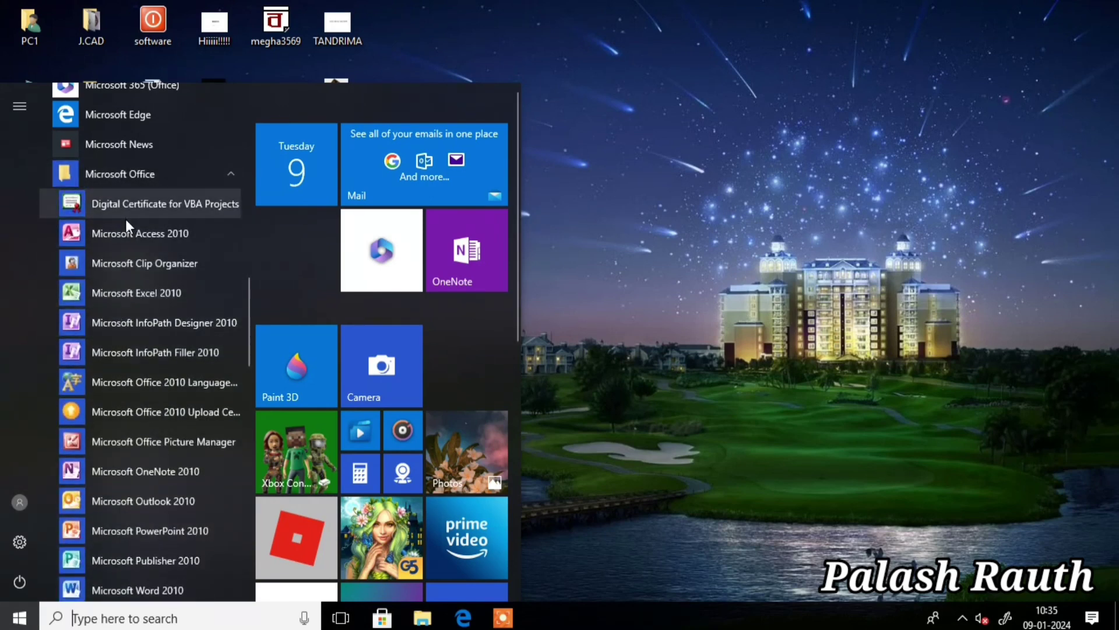
{"action": "left_click", "coordinate": [125, 232]}
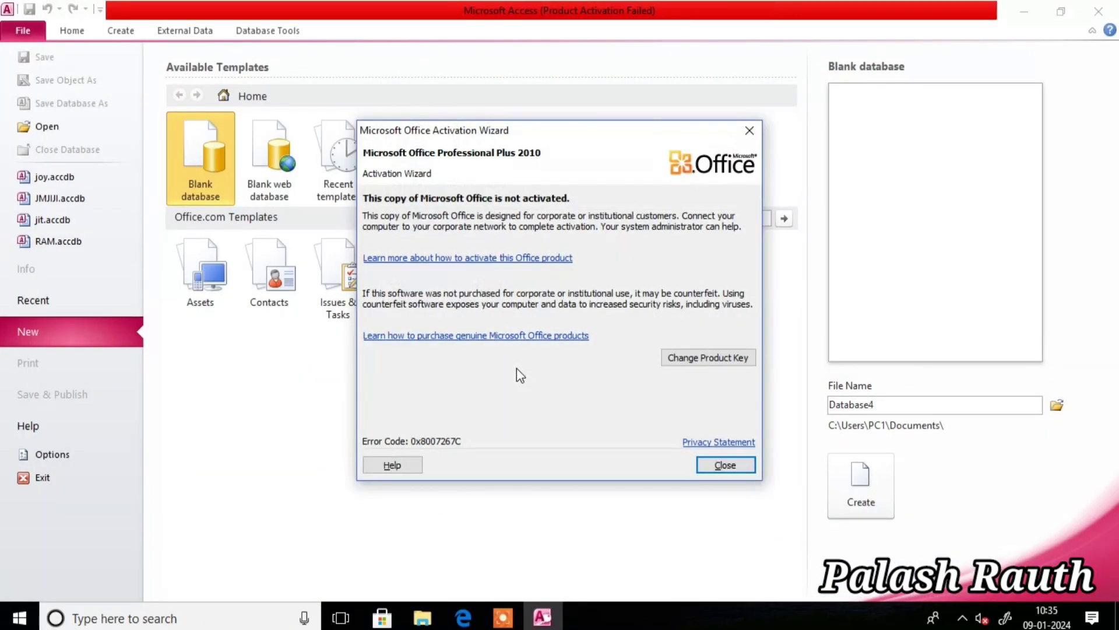
- Close the activation notice and replace the default name Database4 with joy
{"action": "left_click", "coordinate": [748, 130]}
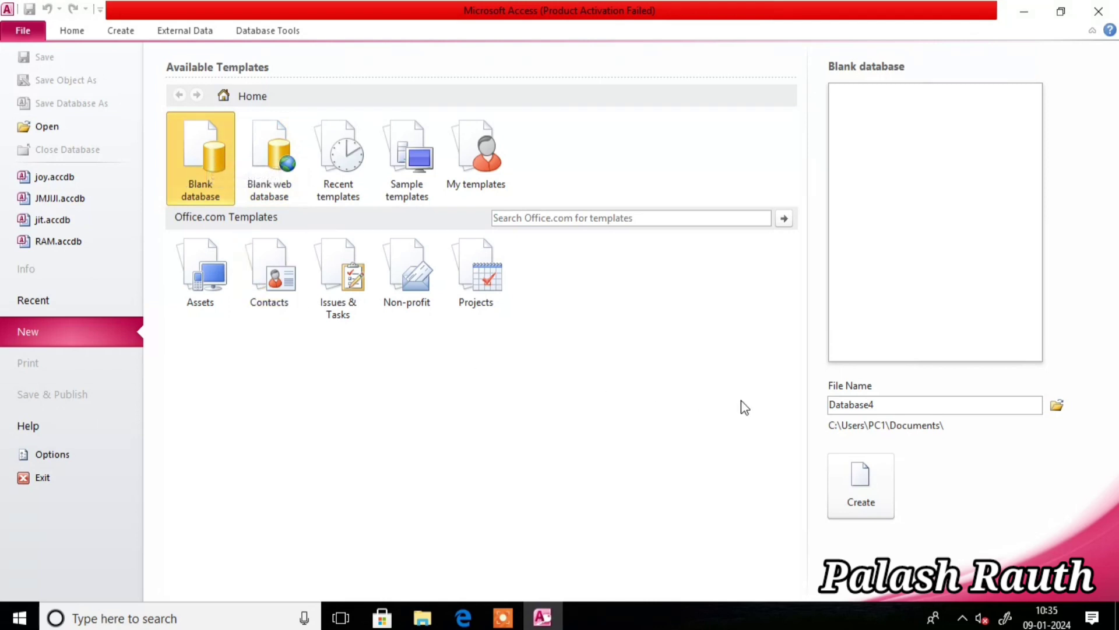
{"action": "double_click", "coordinate": [886, 406]}
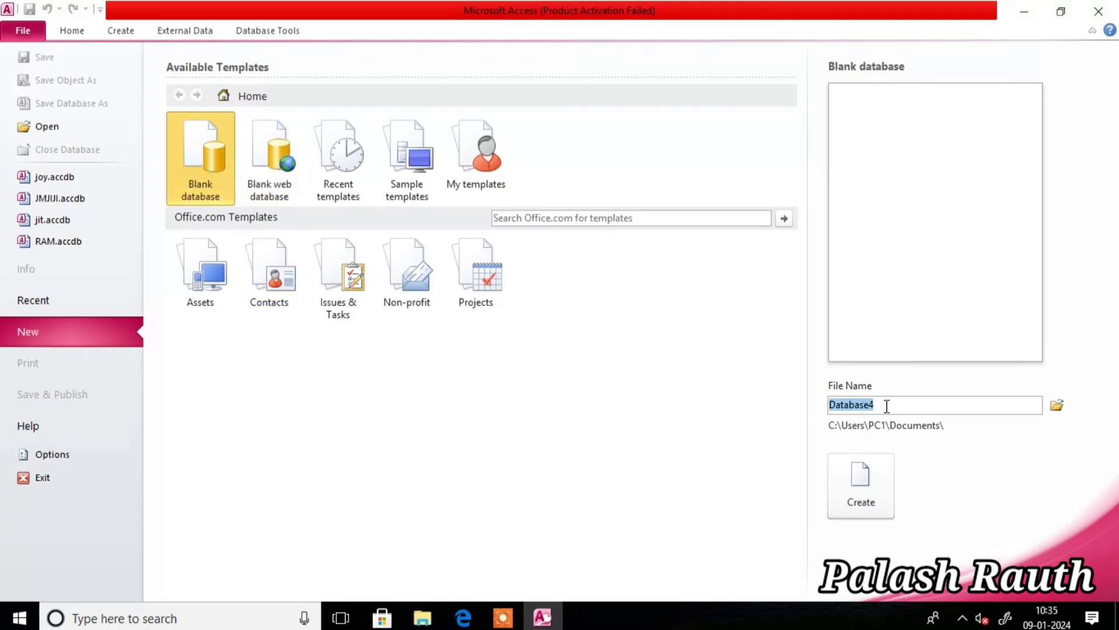
{"action": "key", "text": "BackSpace"}
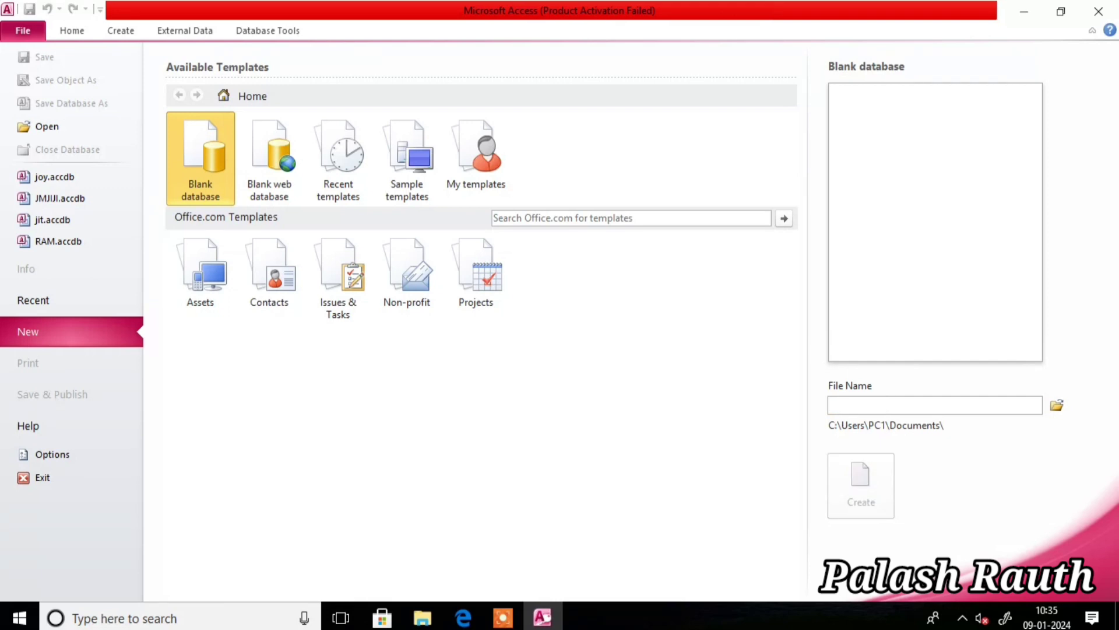
{"action": "type", "text": "jo"}
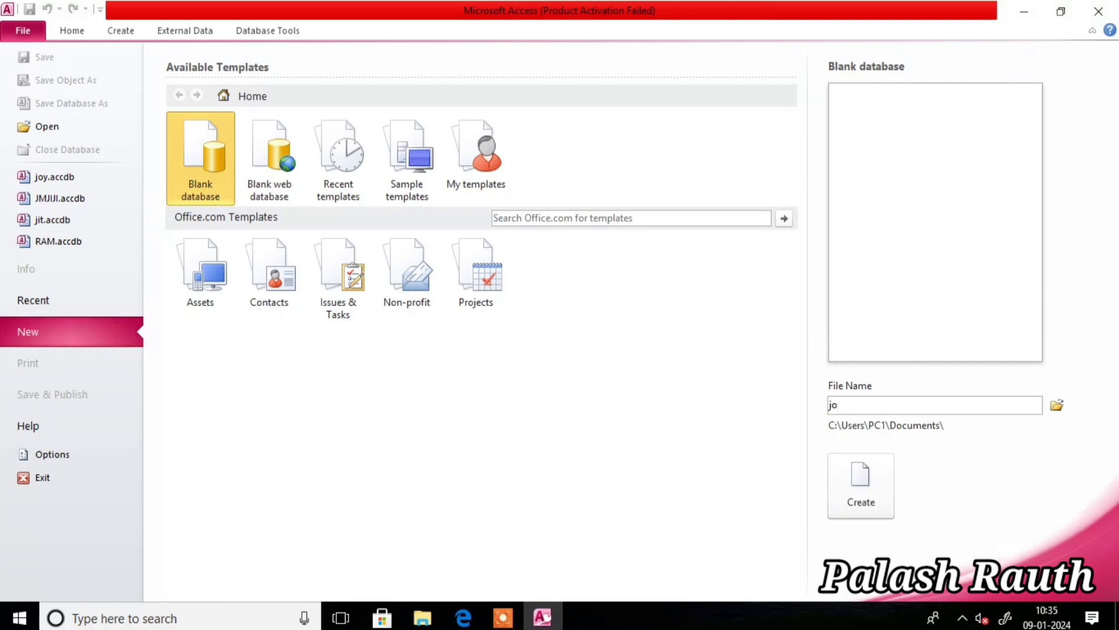
{"action": "type", "text": "y"}
- Choose the Desktop as the save location and name the file joy 1
{"action": "left_click", "coordinate": [1054, 408]}
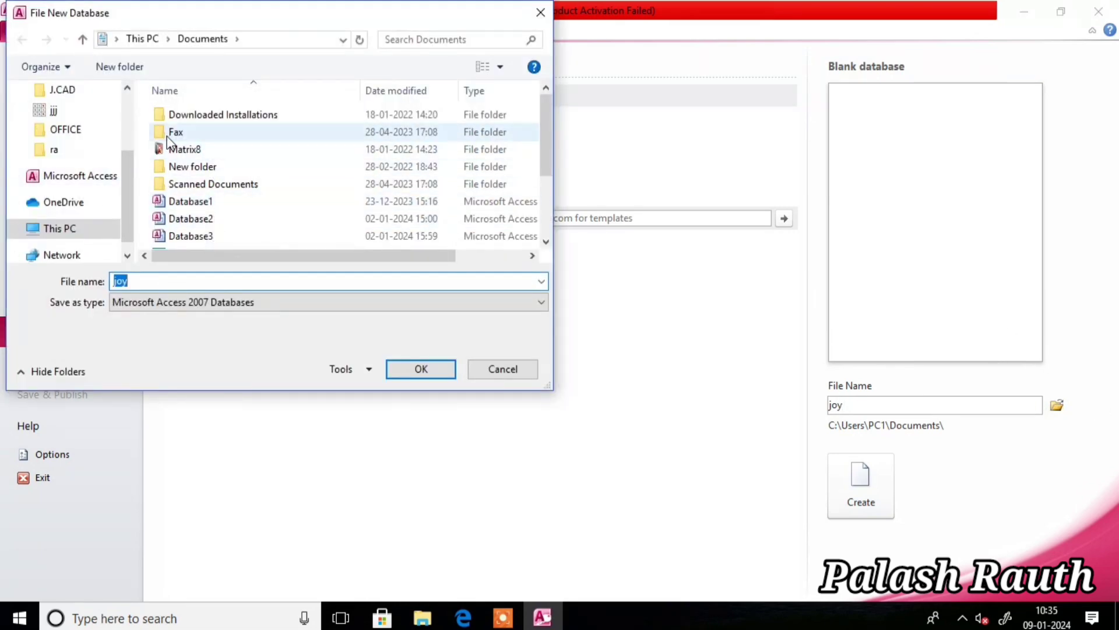
{"action": "left_click_drag", "start_coordinate": [131, 202], "coordinate": [129, 143]}
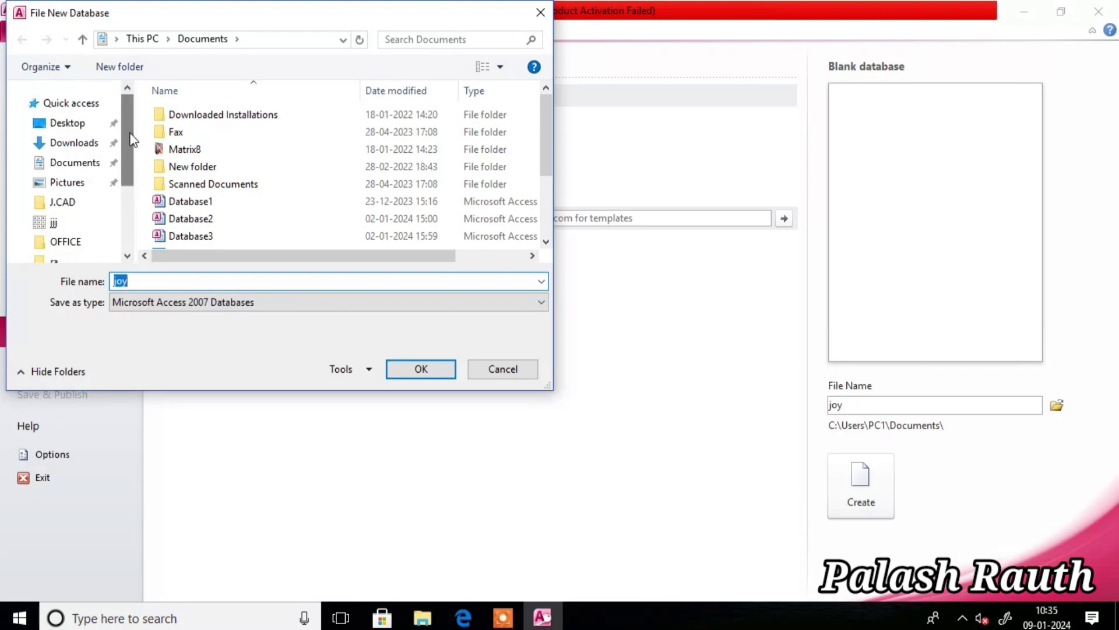
{"action": "left_click", "coordinate": [70, 124]}
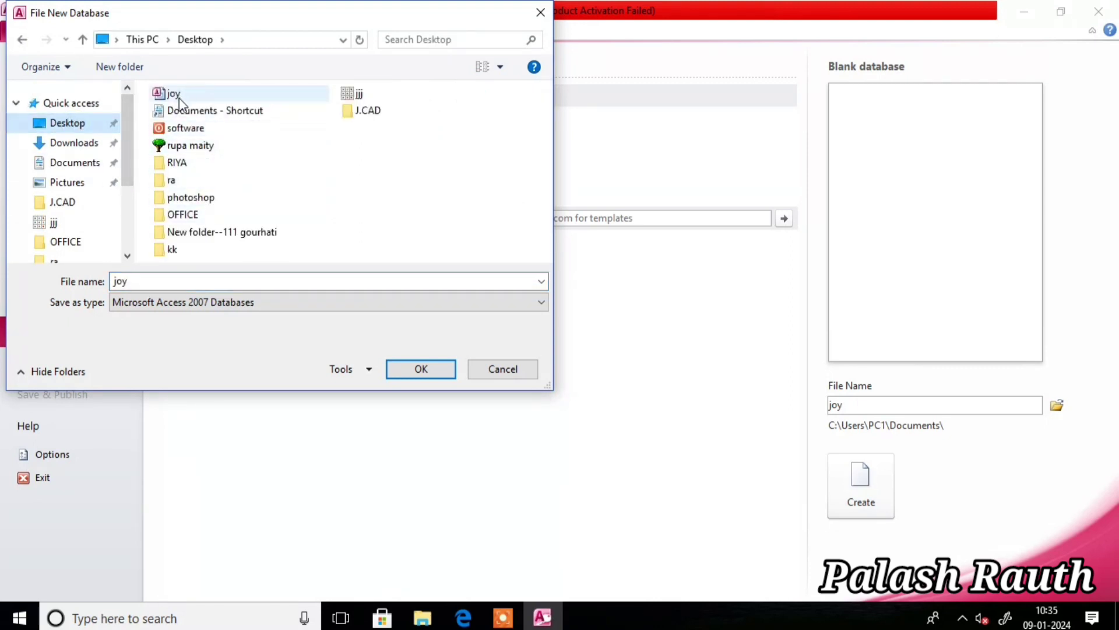
{"action": "double_click", "coordinate": [137, 281]}
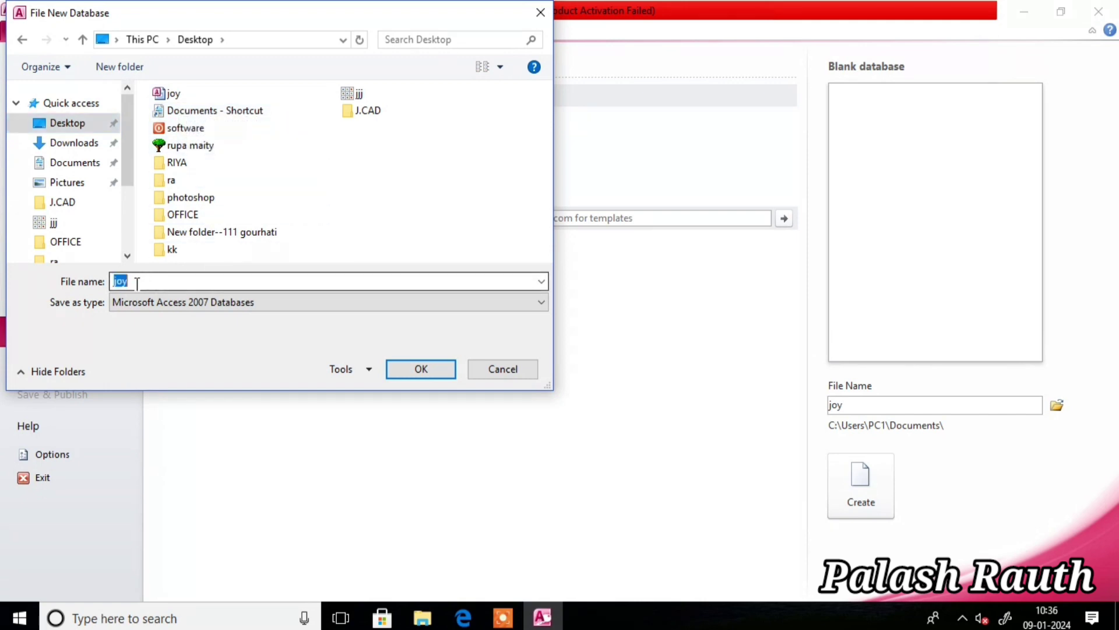
{"action": "left_click", "coordinate": [137, 283]}
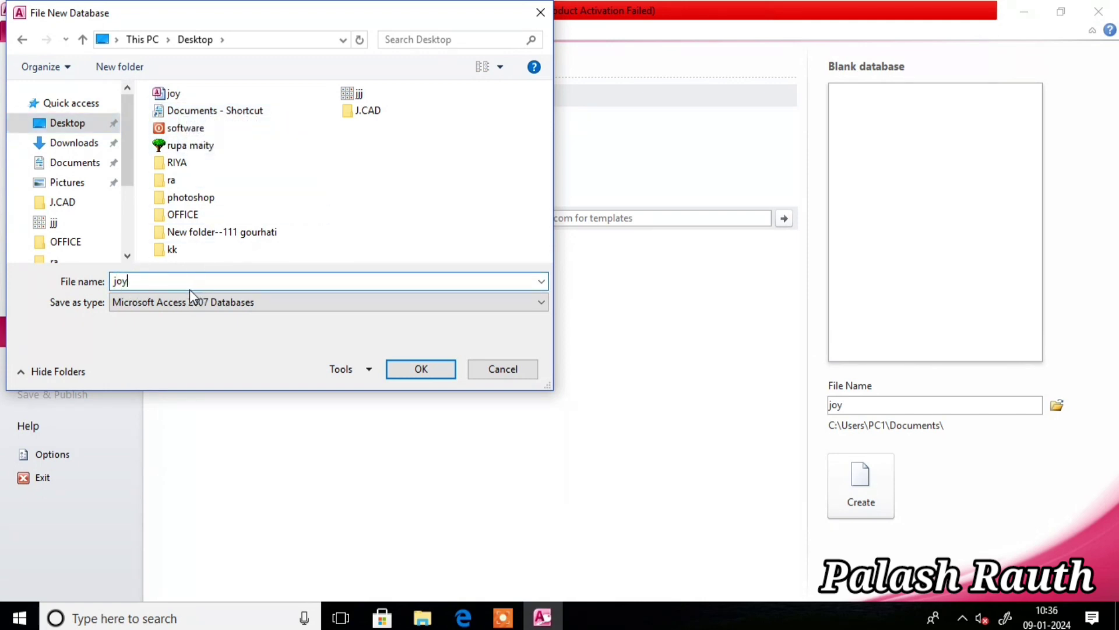
{"action": "type", "text": "1"}
{"action": "left_click", "coordinate": [434, 380]}
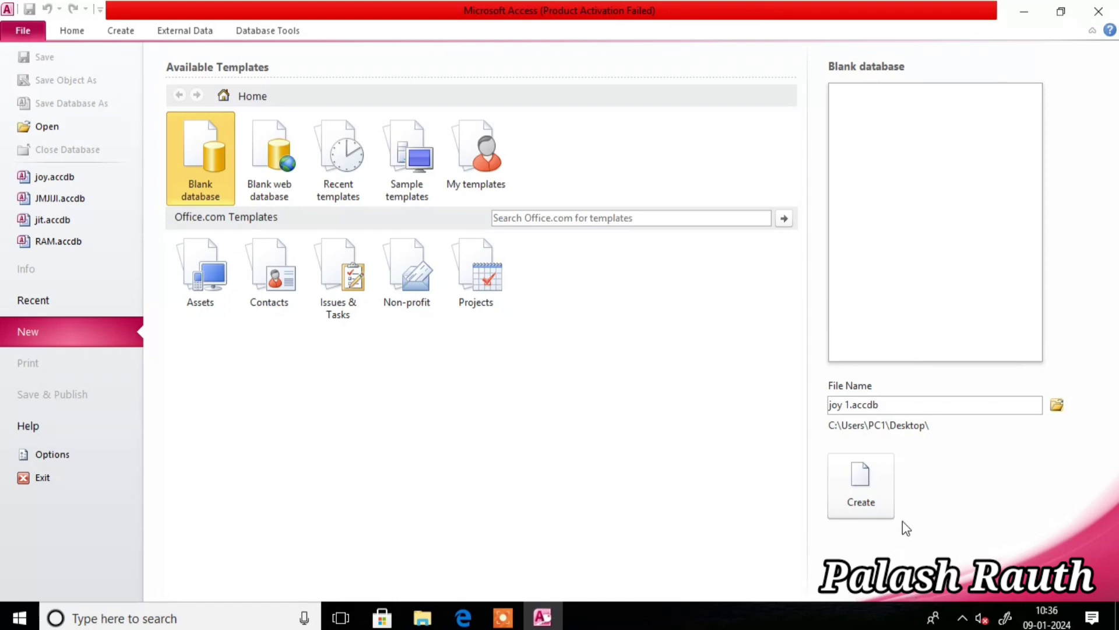
- Create the joy 1 database and select its empty Table1 in the Navigation Pane
{"action": "left_click", "coordinate": [868, 477]}
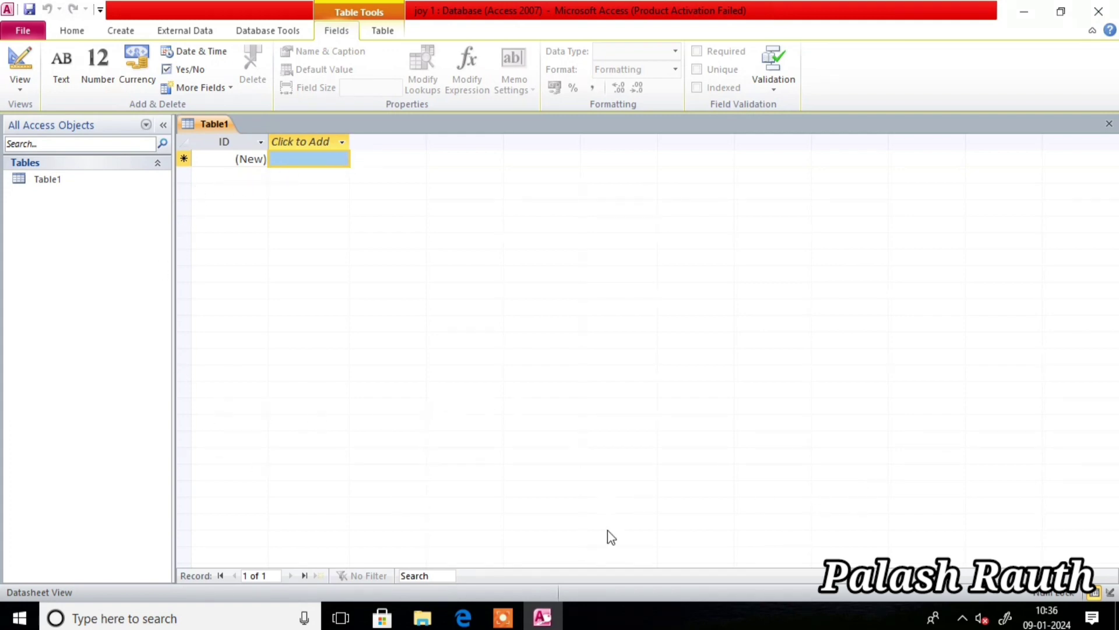
{"action": "left_click", "coordinate": [85, 178]}
{"action": "double_click", "coordinate": [85, 178]}
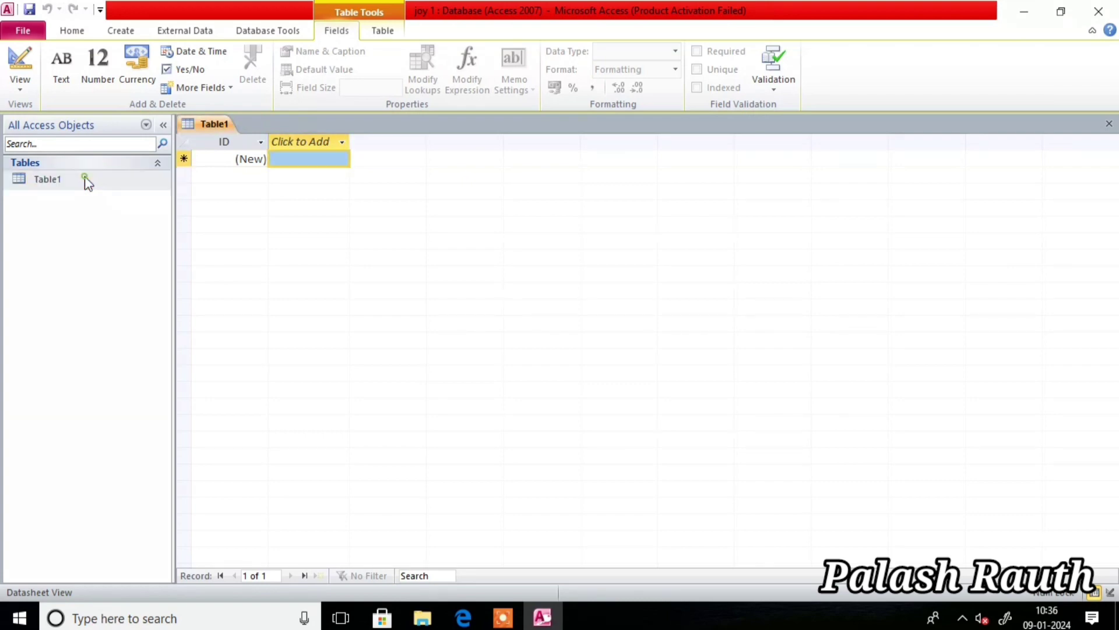
{"action": "left_click", "coordinate": [85, 178]}
{"action": "double_click", "coordinate": [85, 177]}
{"action": "left_click", "coordinate": [85, 178]}
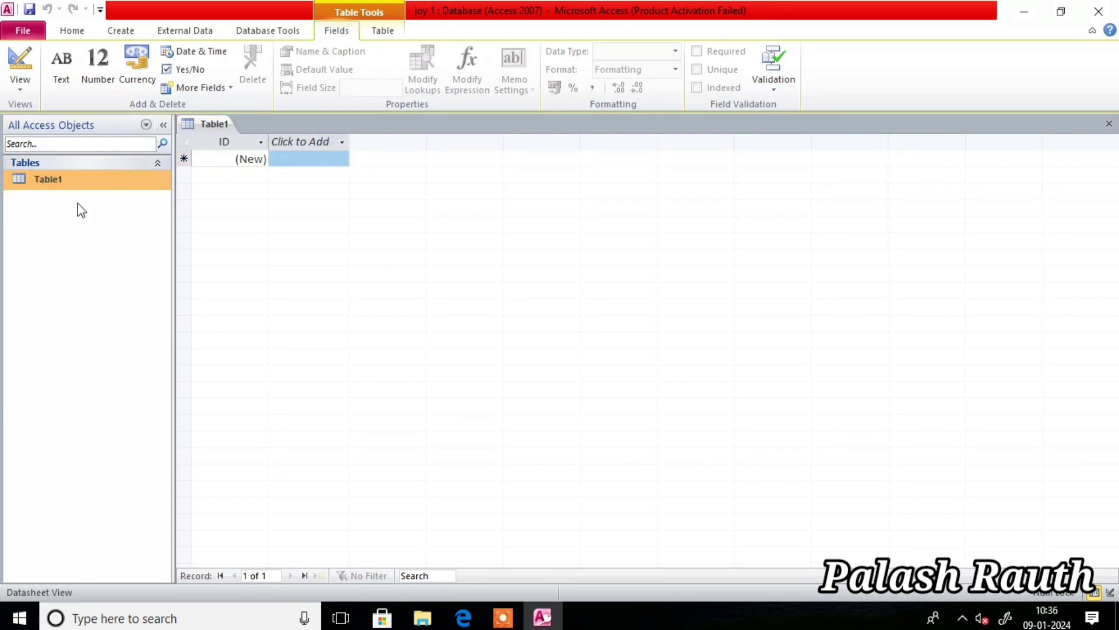
- Switch Table1 to Design View, saving it under the name DATA
{"action": "left_click", "coordinate": [12, 89]}
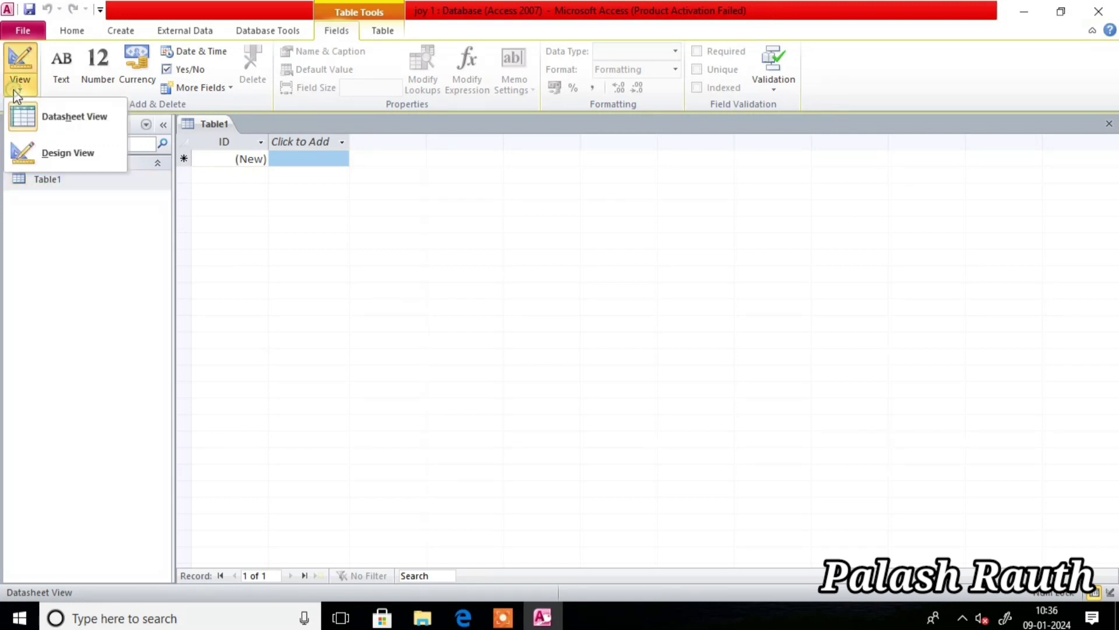
{"action": "left_click", "coordinate": [54, 156]}
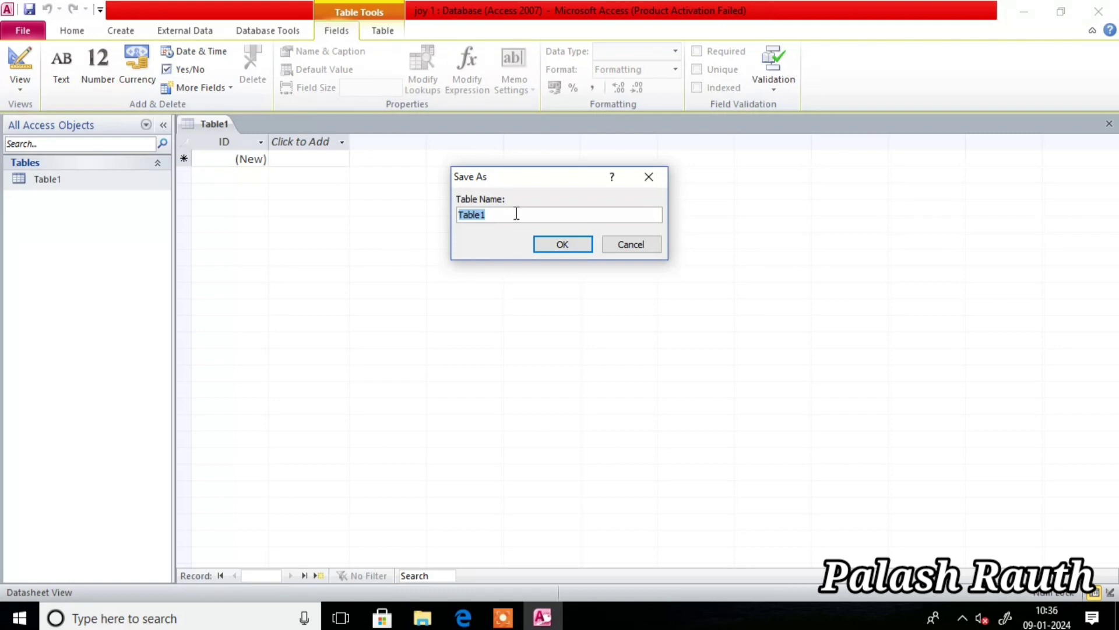
{"action": "left_click", "coordinate": [491, 215]}
{"action": "double_click", "coordinate": [491, 215]}
{"action": "type", "text": "d"}
{"action": "key", "text": "BackSpace"}
{"action": "key", "text": "Caps_Lock"}
{"action": "type", "text": "DATA"}
{"action": "left_click", "coordinate": [576, 246]}
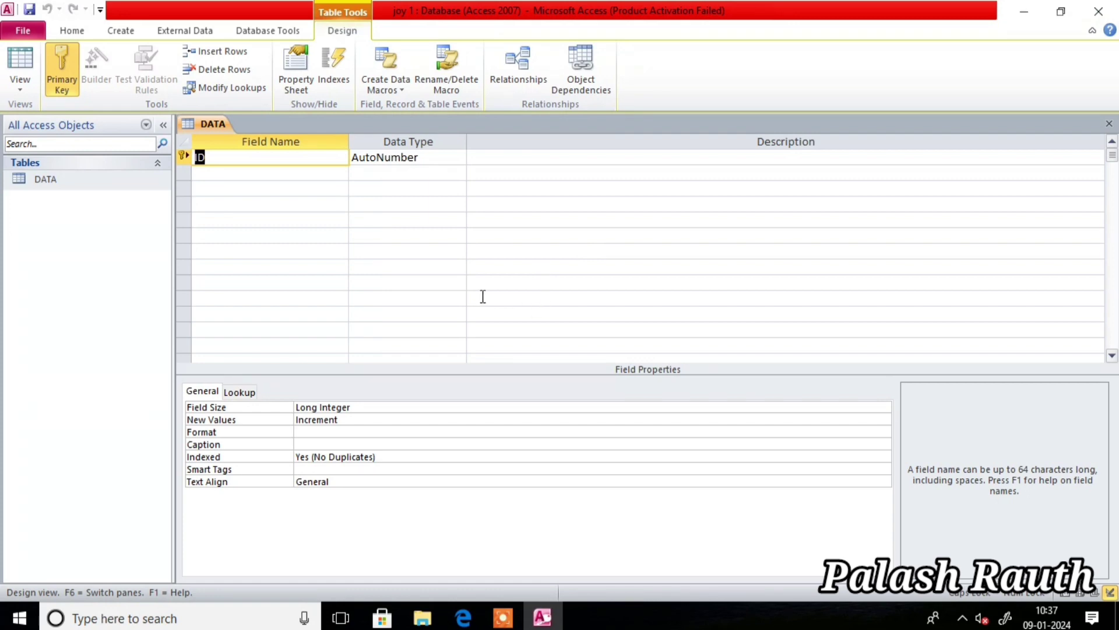
- Rename the ID field to SL NO and add a NAME Text field, accepting the reserved-word warning
{"action": "type", "text": "SL NO"}
{"action": "key", "text": "Tab"}
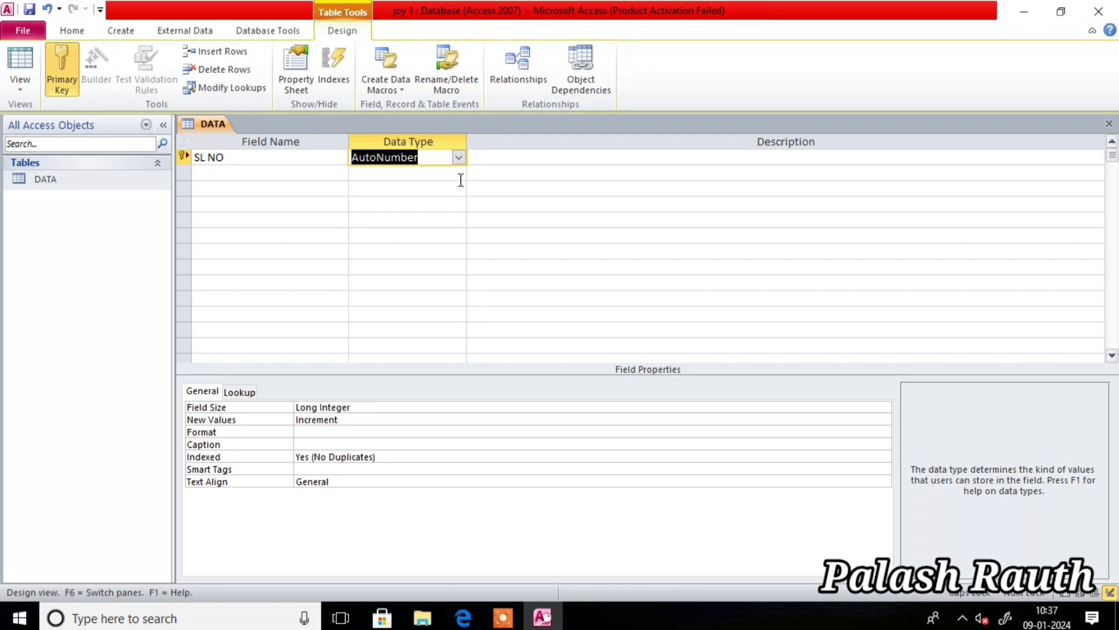
{"action": "key", "text": "Tab"}
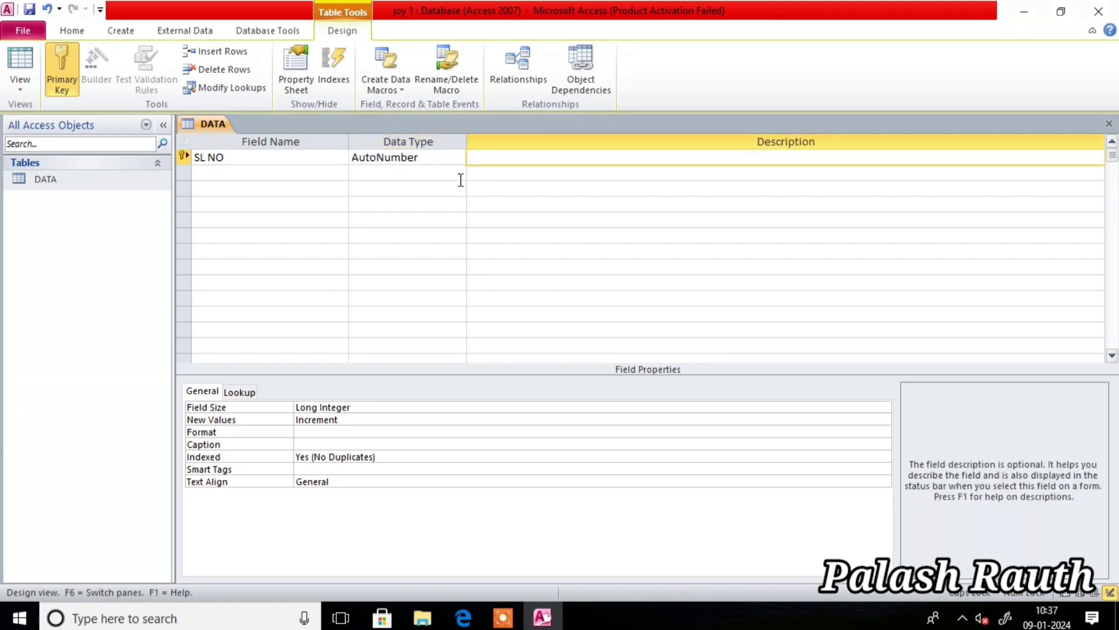
{"action": "key", "text": "Tab"}
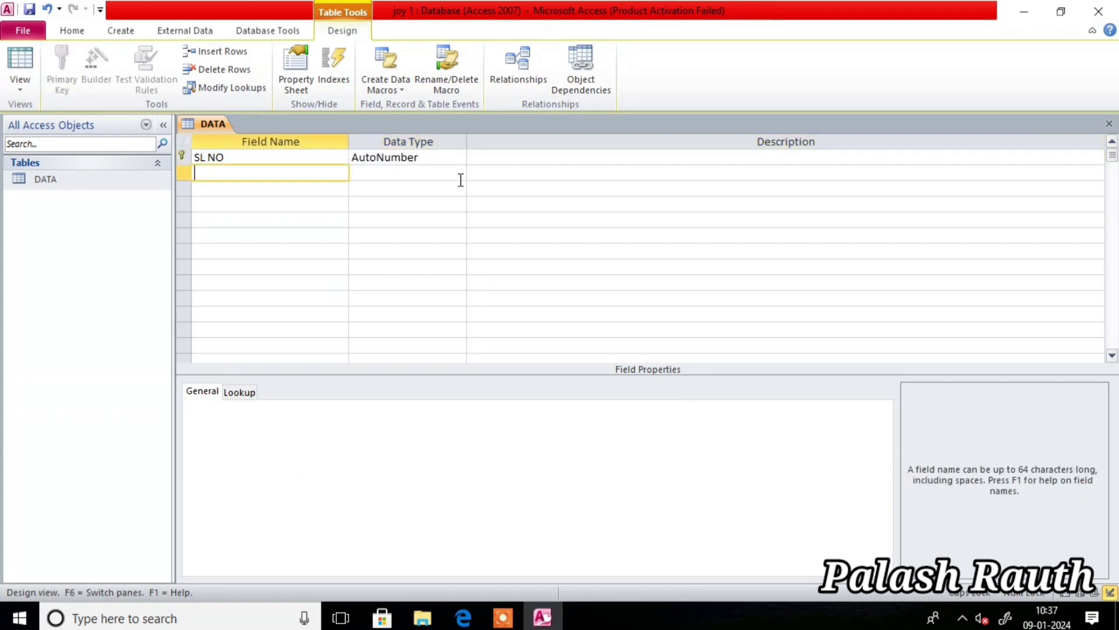
{"action": "type", "text": "NAME"}
{"action": "key", "text": "Tab"}
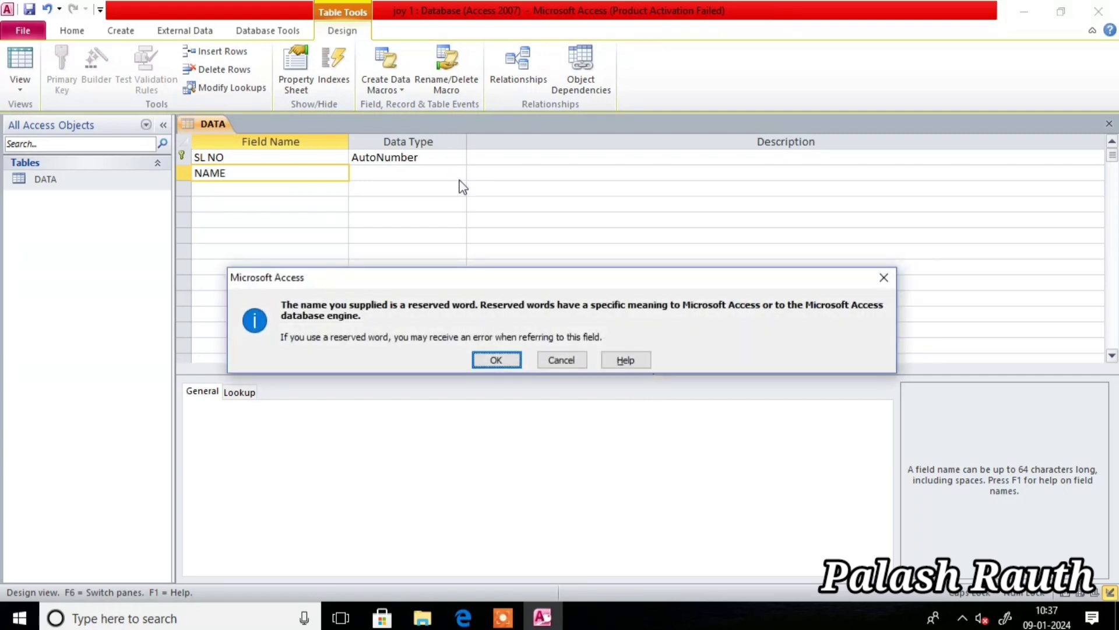
{"action": "left_click", "coordinate": [496, 360]}
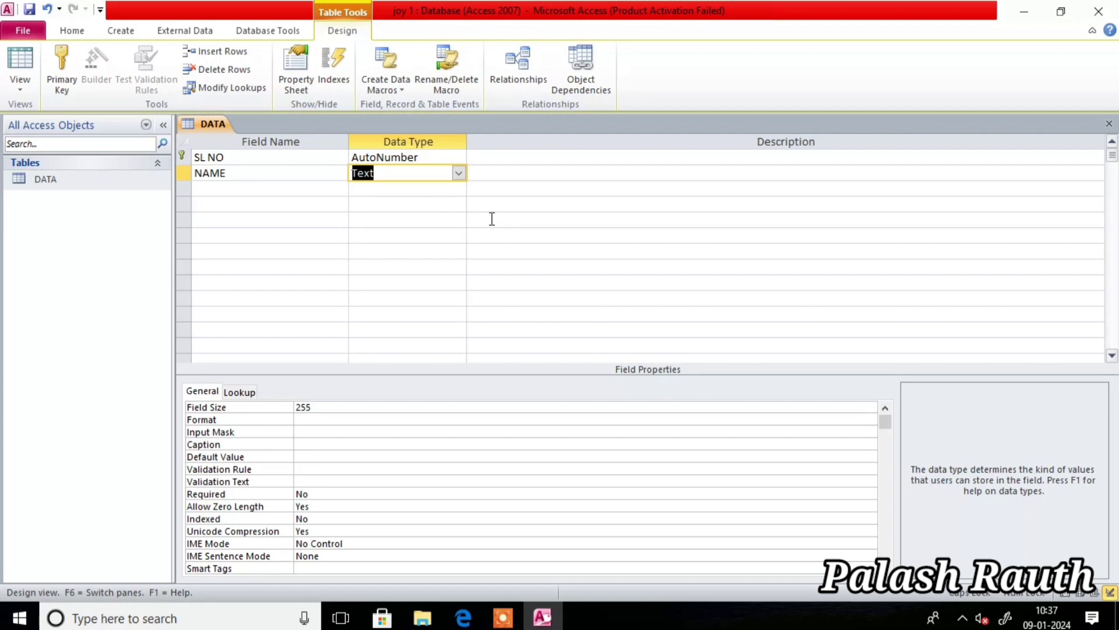
{"action": "key", "text": "Tab"}
{"action": "key", "text": "Tab"}
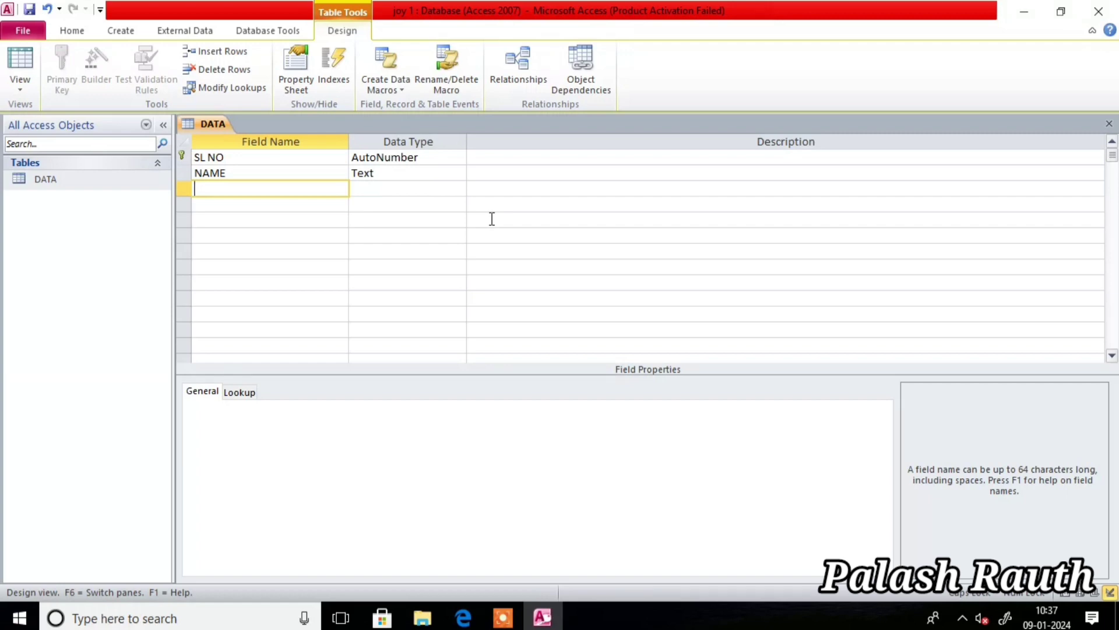
- Add an ADDRESS field with the Memo data type
{"action": "type", "text": "ADDRESS"}
{"action": "key", "text": "Tab"}
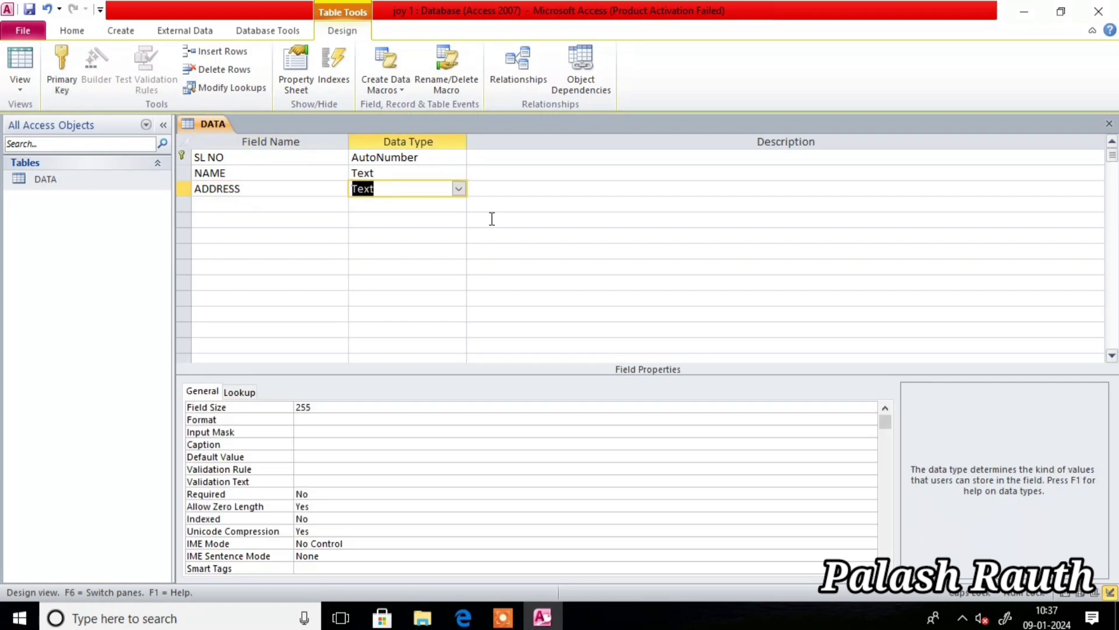
{"action": "left_click", "coordinate": [459, 189]}
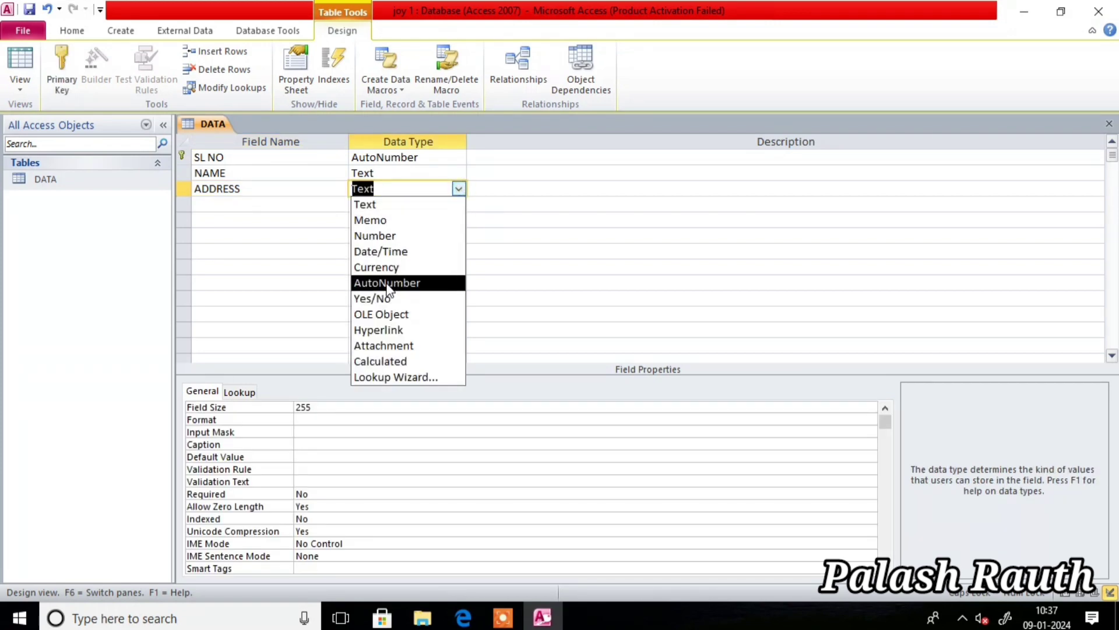
{"action": "left_click", "coordinate": [374, 224]}
{"action": "key", "text": "Tab"}
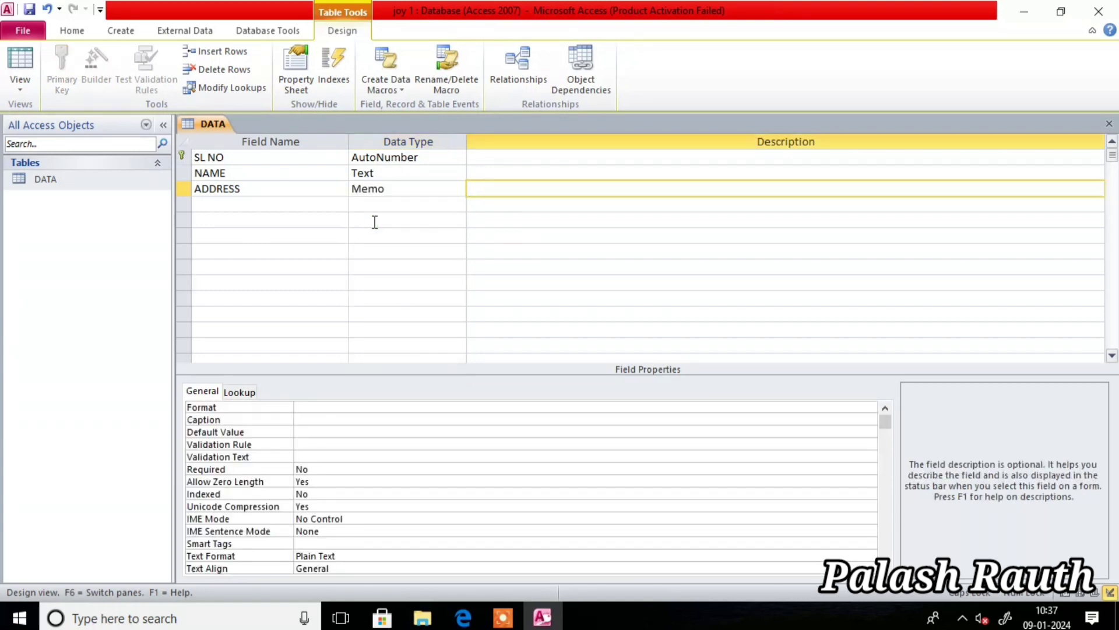
{"action": "key", "text": "Tab"}
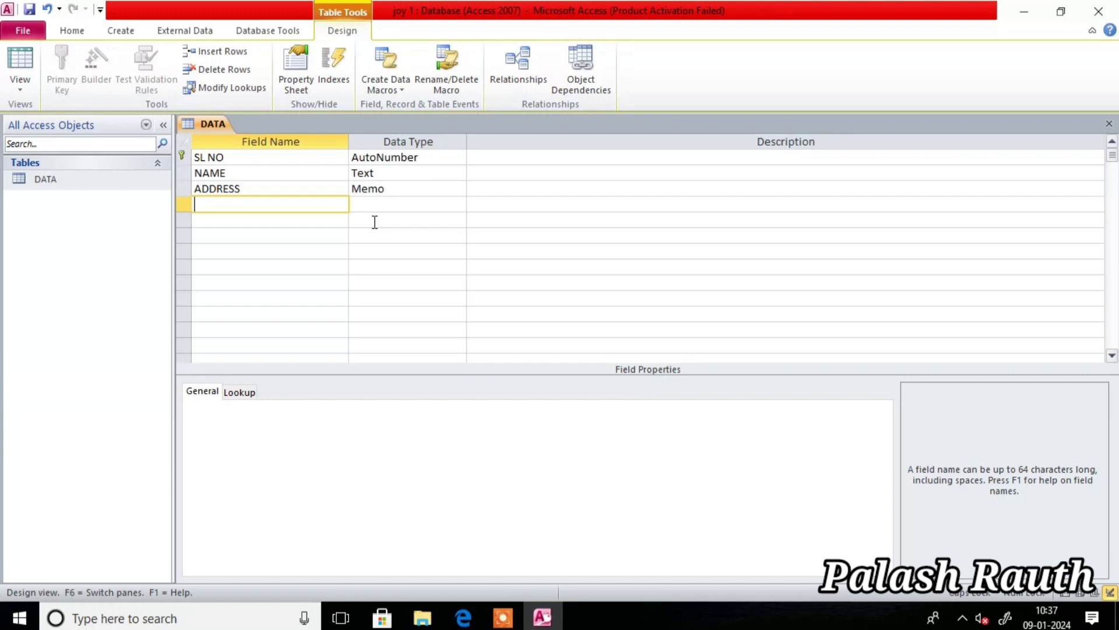
- Add BENGALI and ENGLISH as Number fields
{"action": "type", "text": "BENGALI"}
{"action": "key", "text": "Tab"}
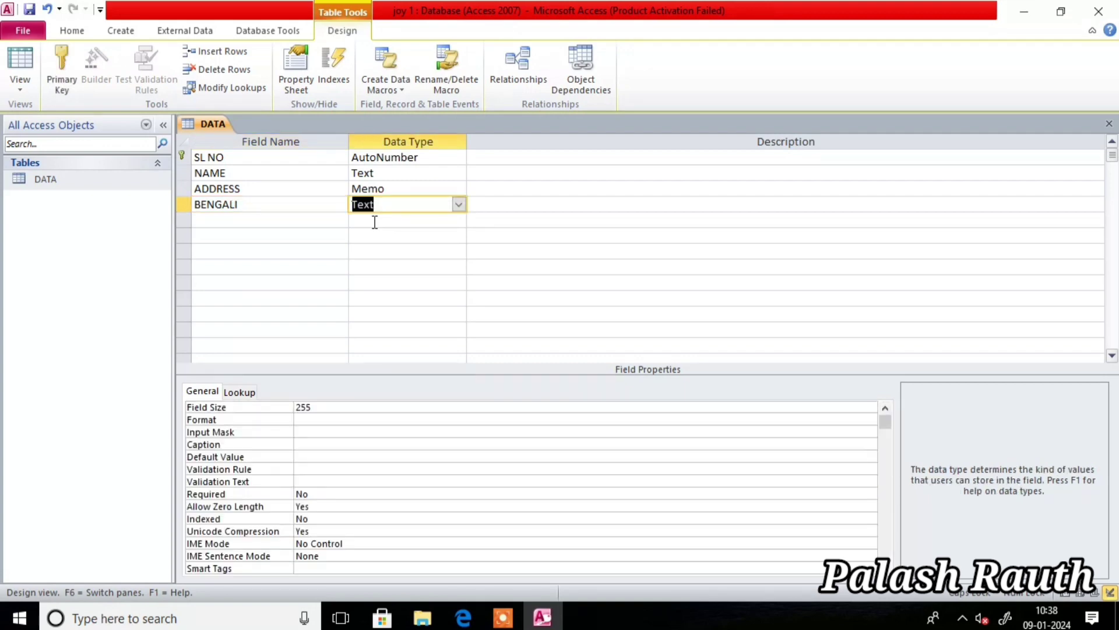
{"action": "left_click", "coordinate": [458, 205]}
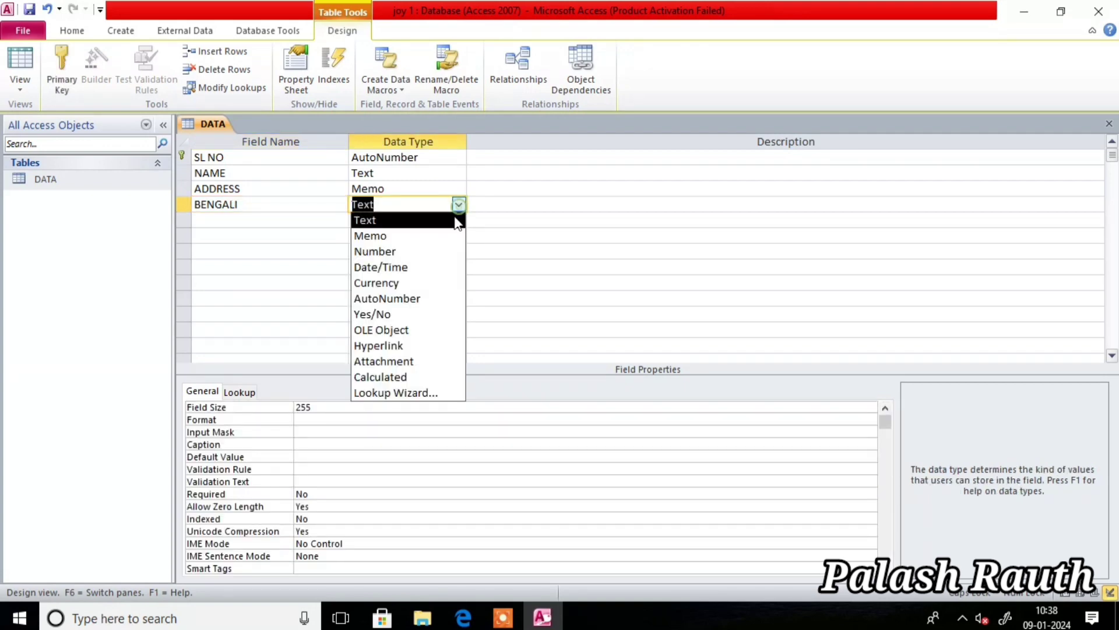
{"action": "left_click", "coordinate": [385, 252]}
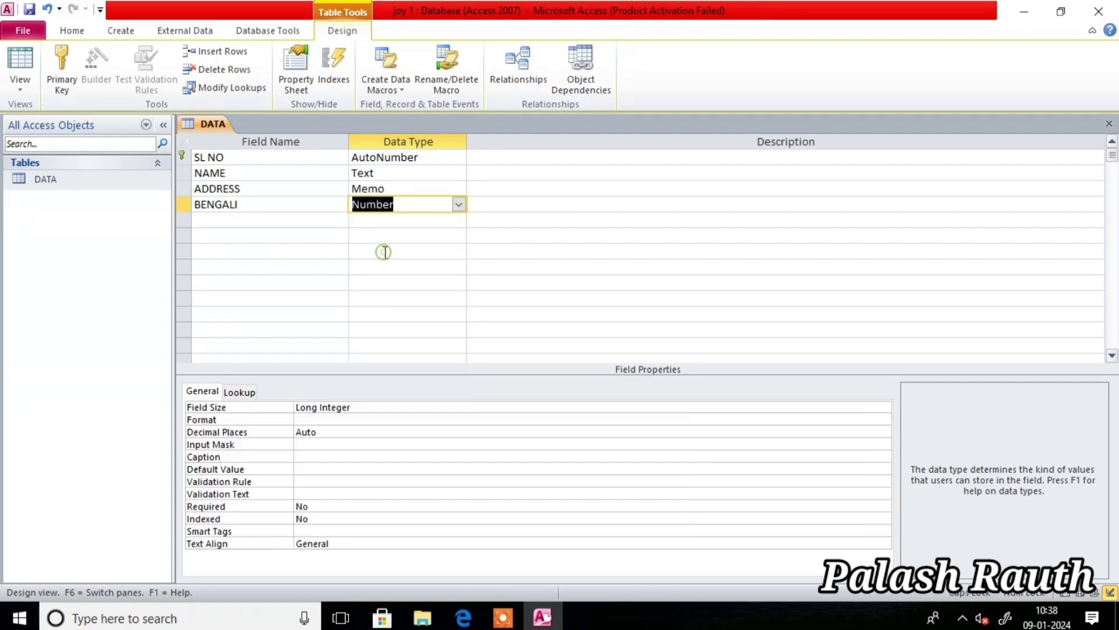
{"action": "left_click", "coordinate": [475, 209]}
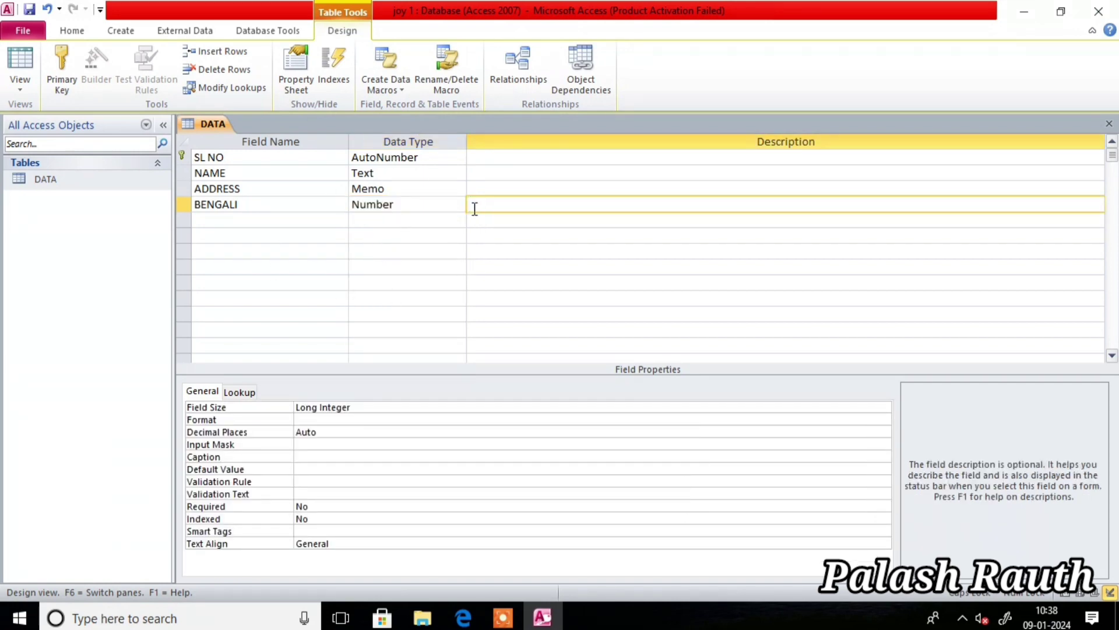
{"action": "key", "text": "Return"}
{"action": "type", "text": "EN"}
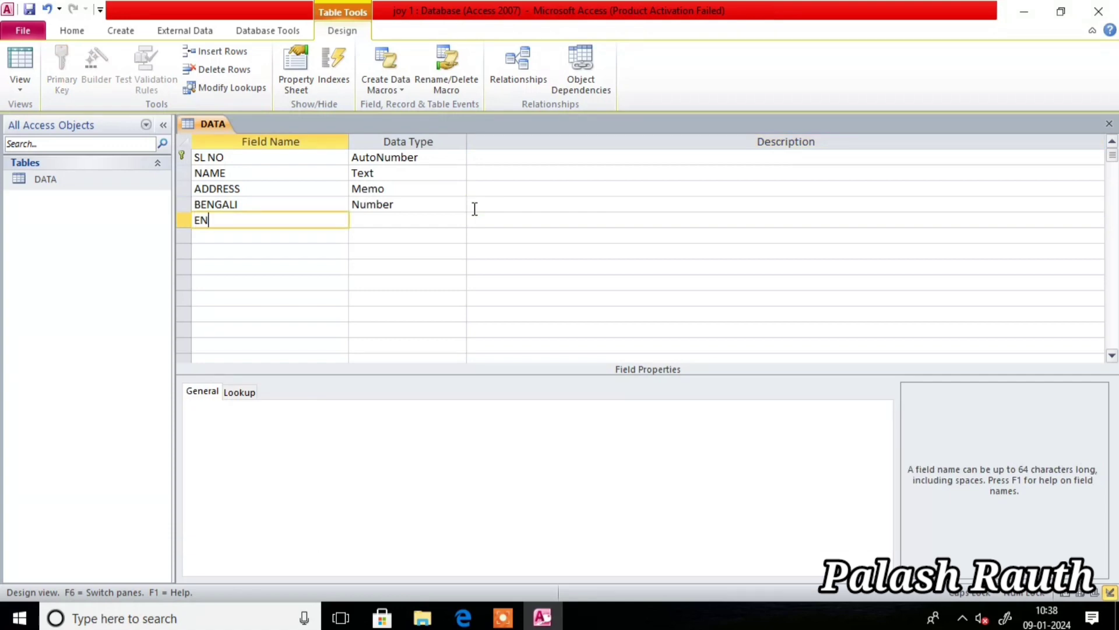
{"action": "type", "text": "GLISH"}
{"action": "key", "text": "Return"}
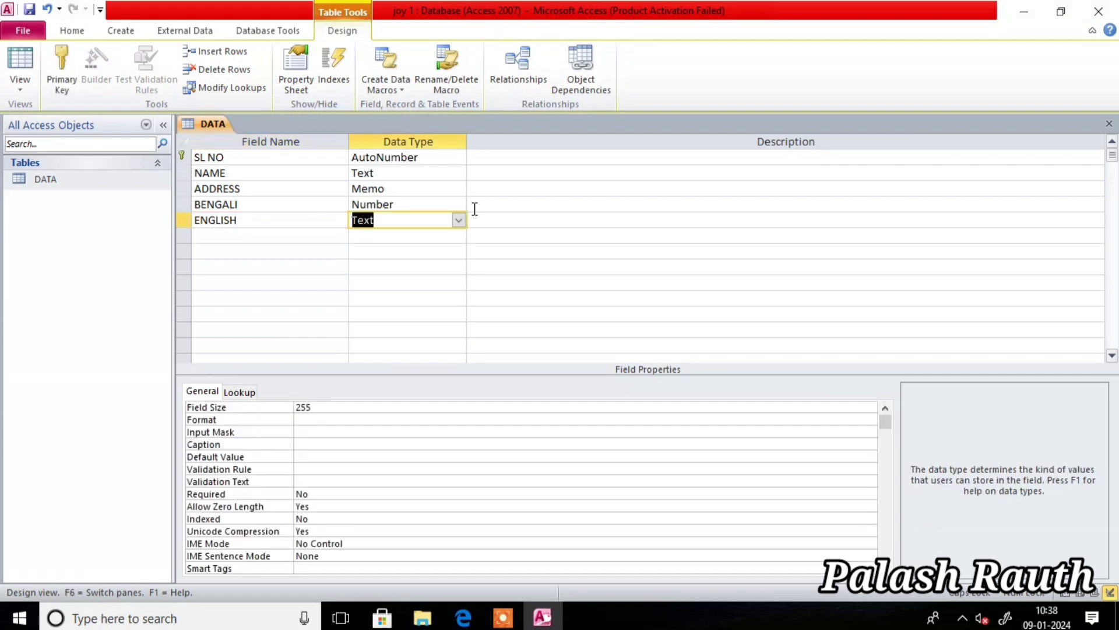
{"action": "left_click", "coordinate": [458, 221]}
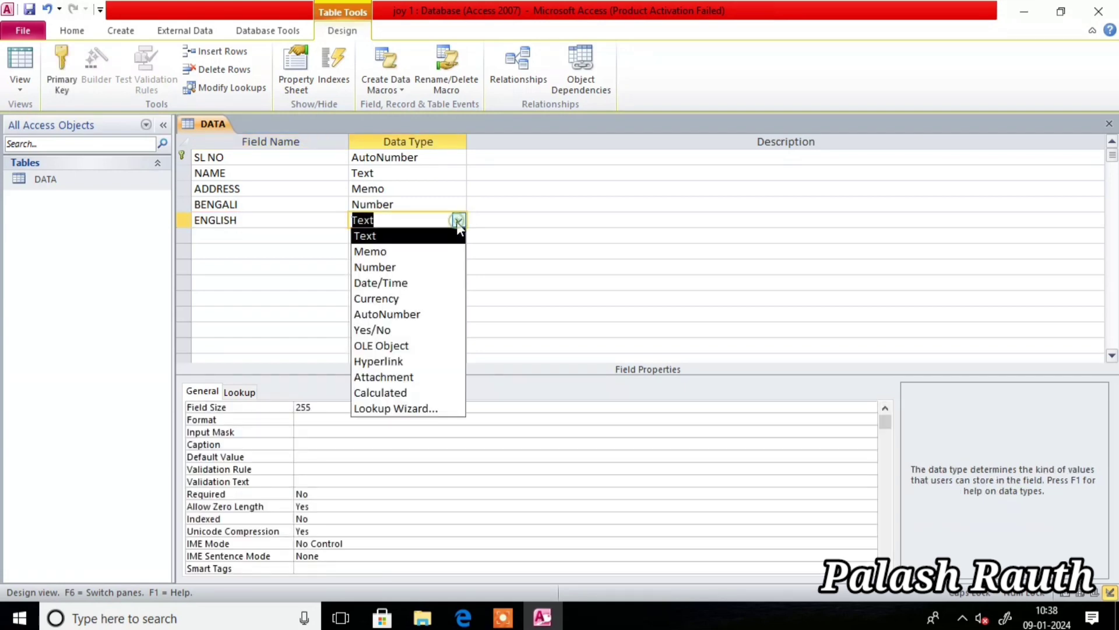
{"action": "left_click", "coordinate": [374, 267]}
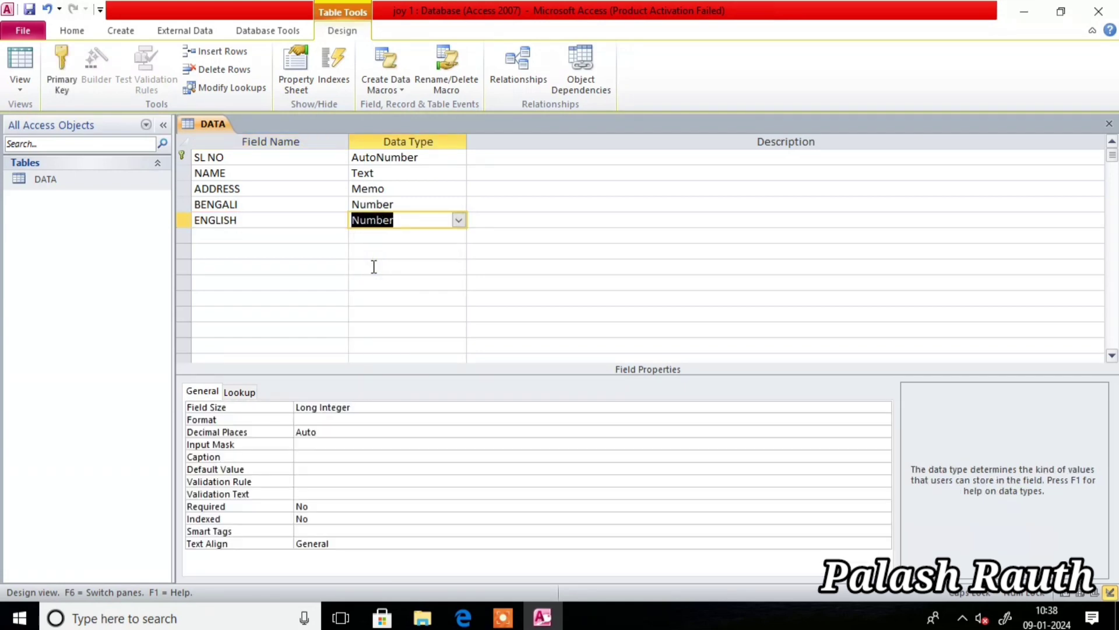
{"action": "key", "text": "Return"}
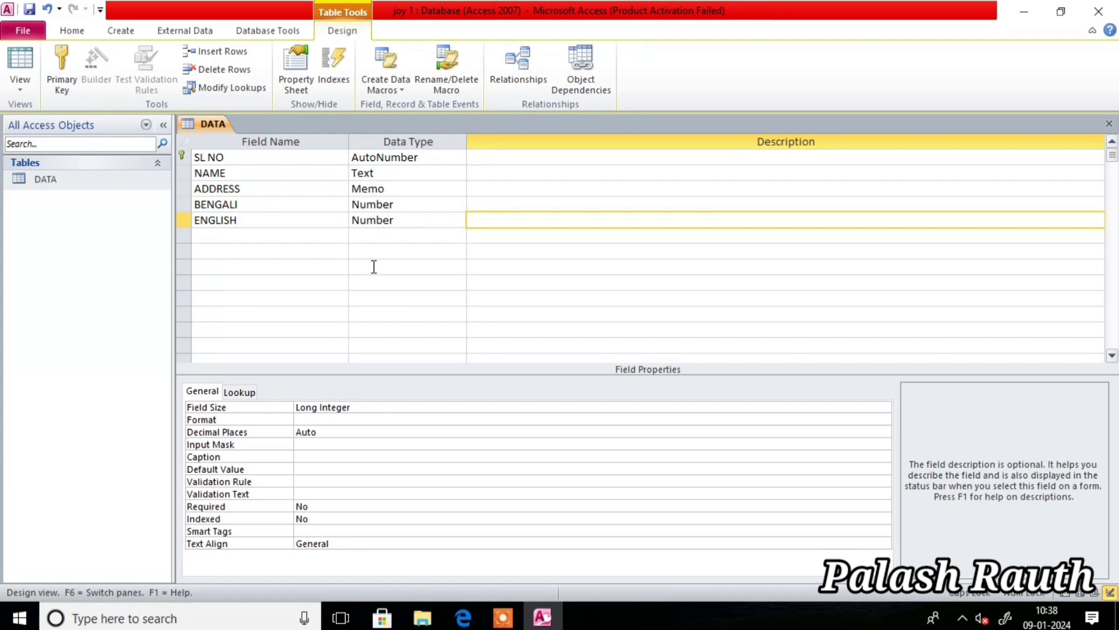
{"action": "key", "text": "Return"}
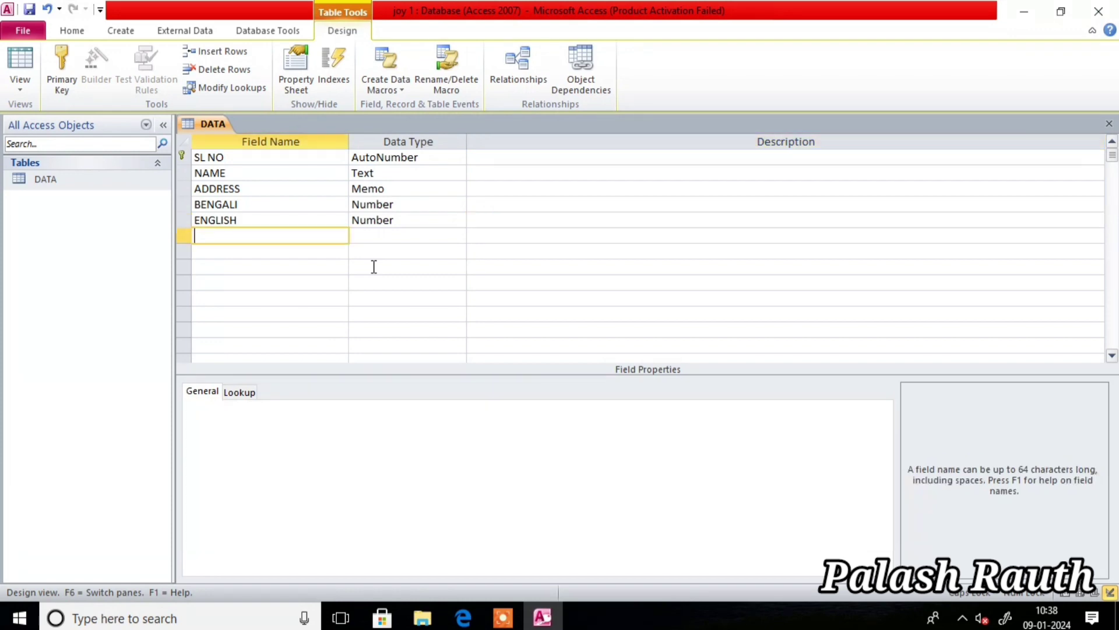
- Add COMPUTER and HISTORY as Number fields, then start a field named TOTAL
{"action": "type", "text": "CO"}
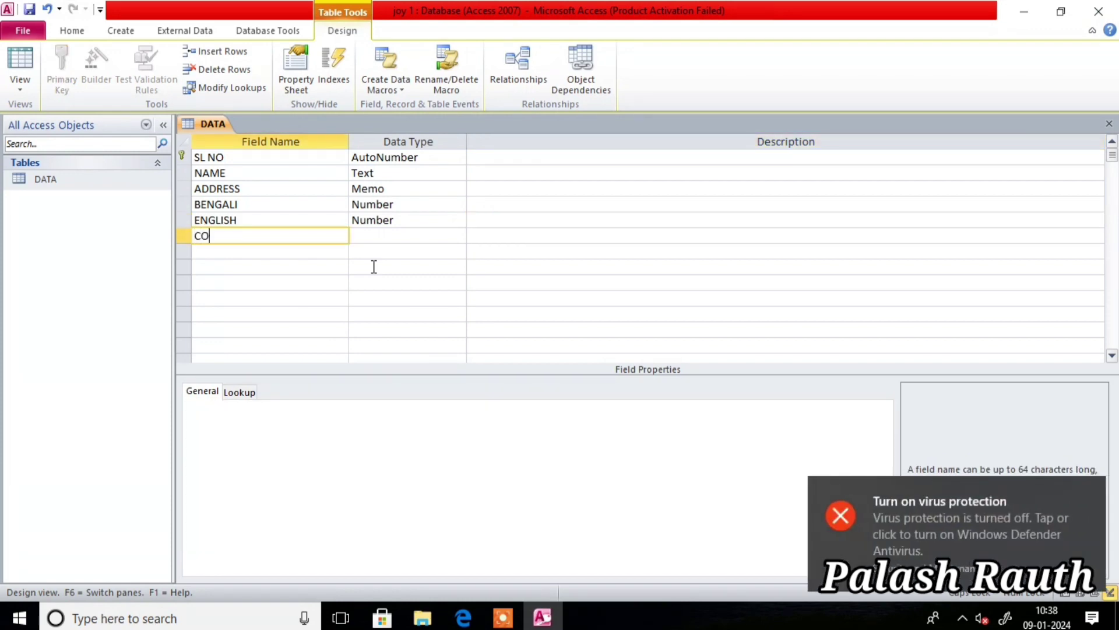
{"action": "type", "text": "MP"}
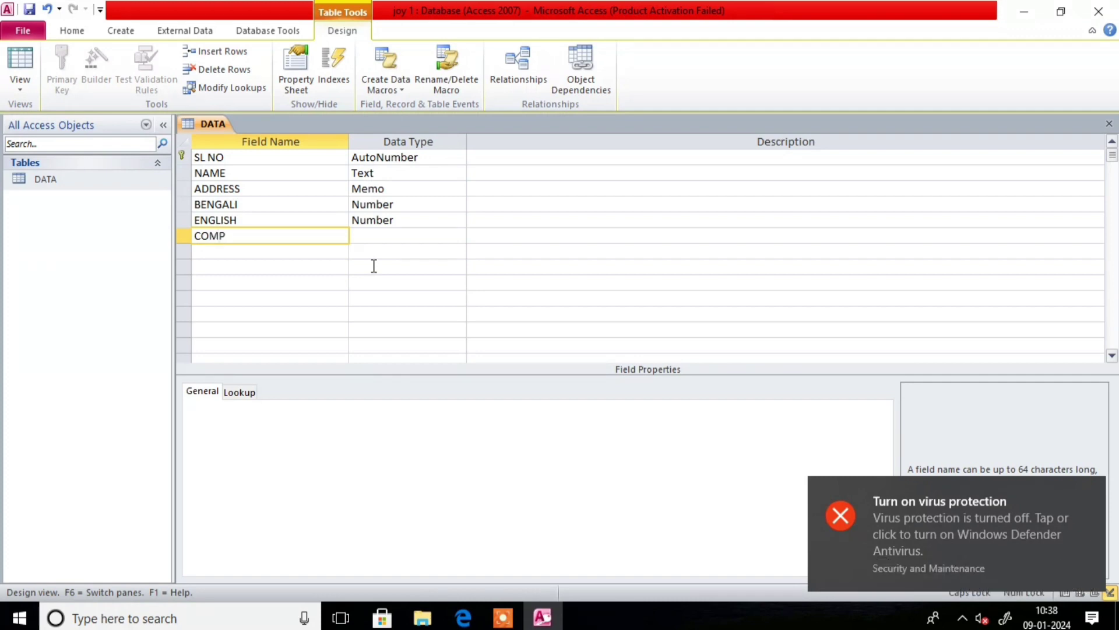
{"action": "type", "text": "UTER"}
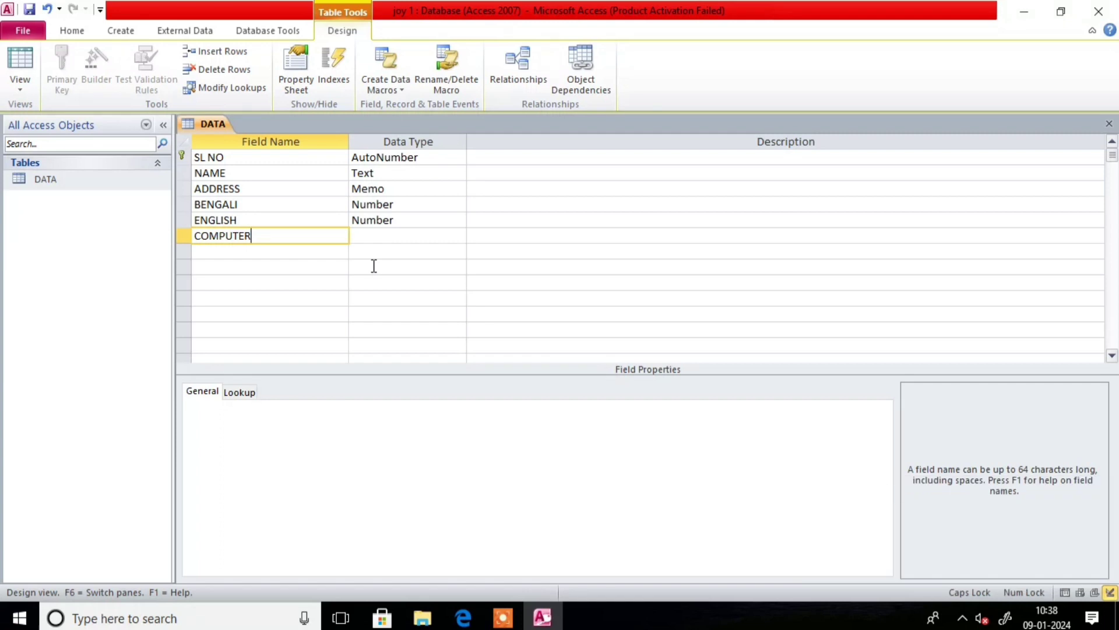
{"action": "key", "text": "Tab"}
{"action": "left_click", "coordinate": [458, 236]}
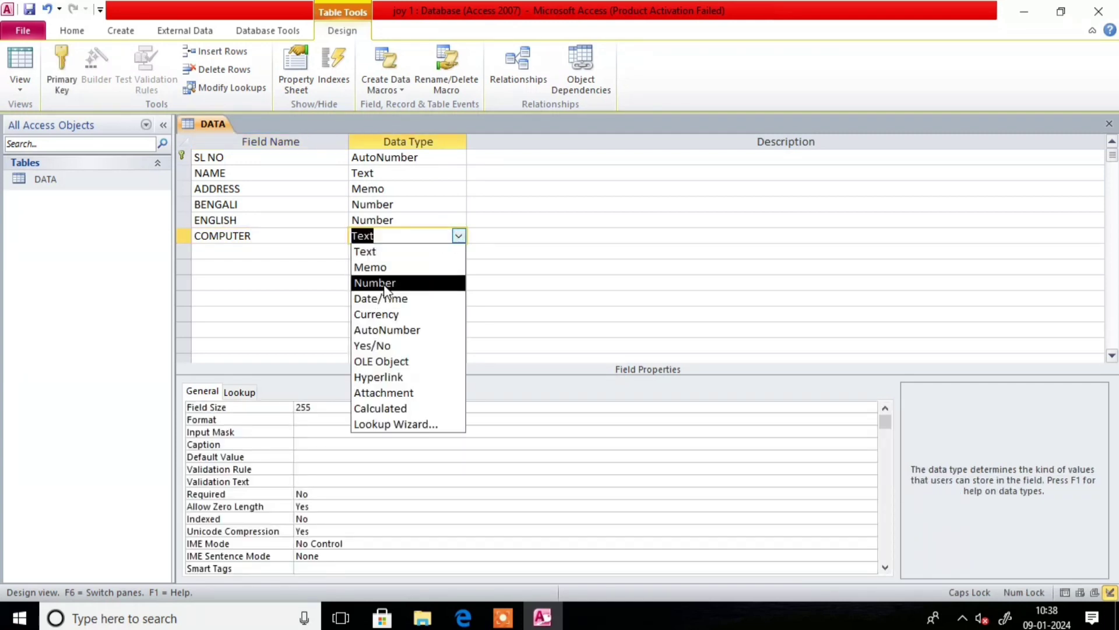
{"action": "left_click", "coordinate": [415, 284]}
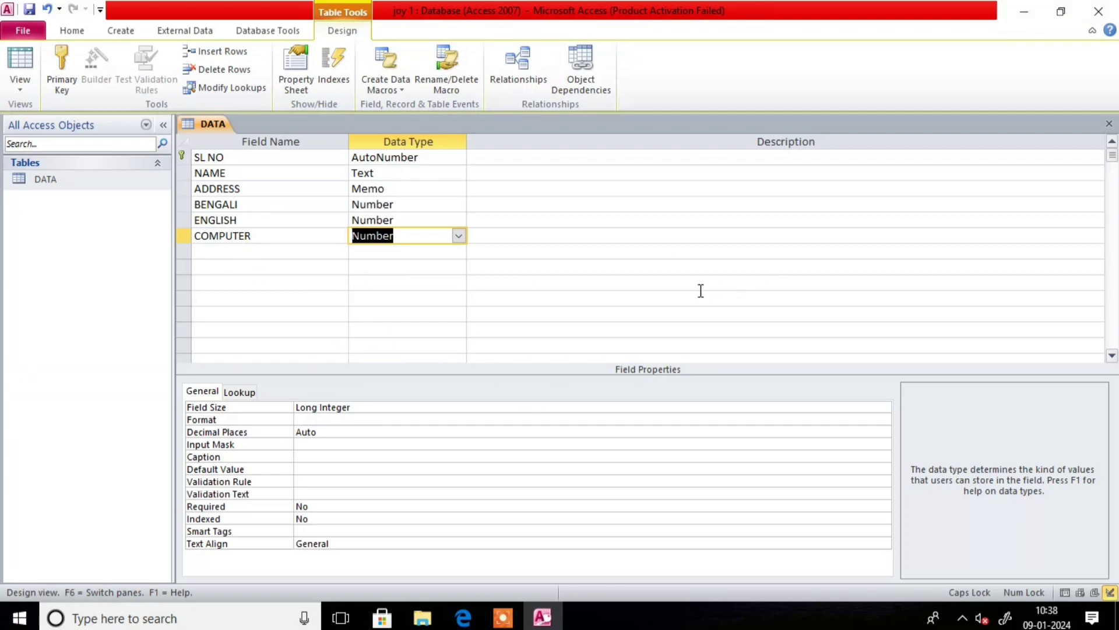
{"action": "key", "text": "Tab"}
{"action": "key", "text": "Tab"}
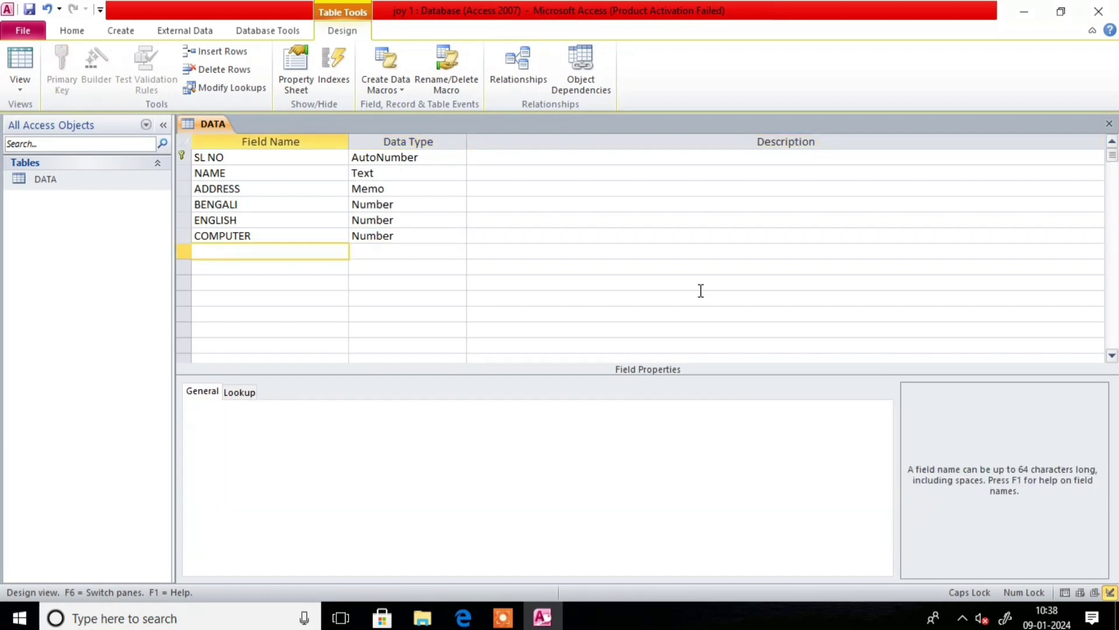
{"action": "type", "text": "HISTORY"}
{"action": "key", "text": "Tab"}
{"action": "left_click", "coordinate": [458, 252]}
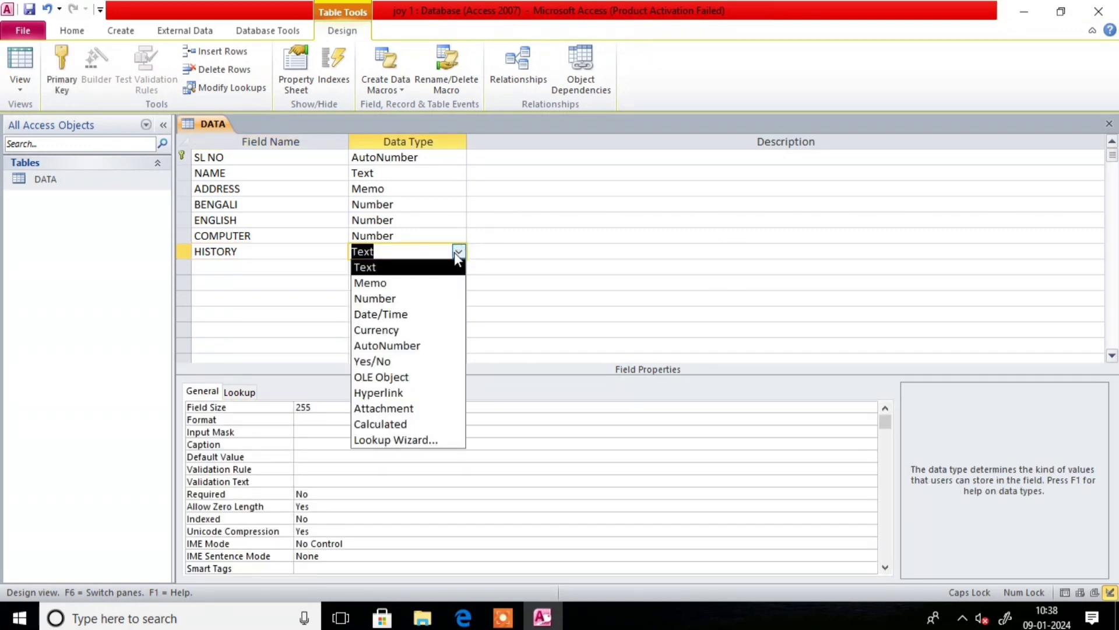
{"action": "left_click", "coordinate": [387, 298]}
{"action": "key", "text": "Tab"}
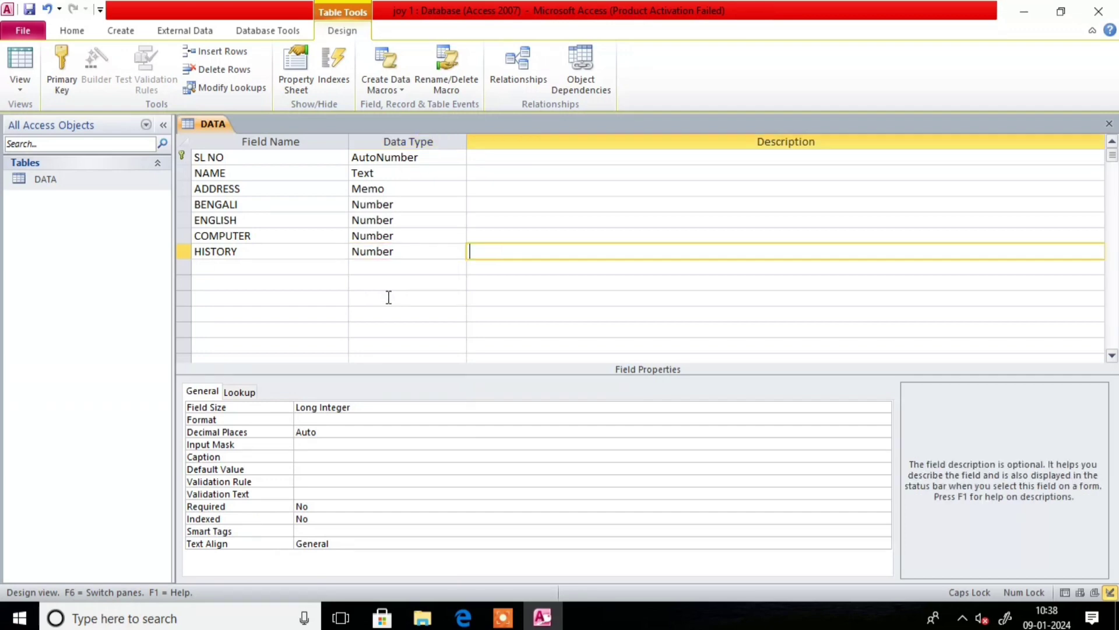
{"action": "key", "text": "Tab"}
{"action": "type", "text": "T"}
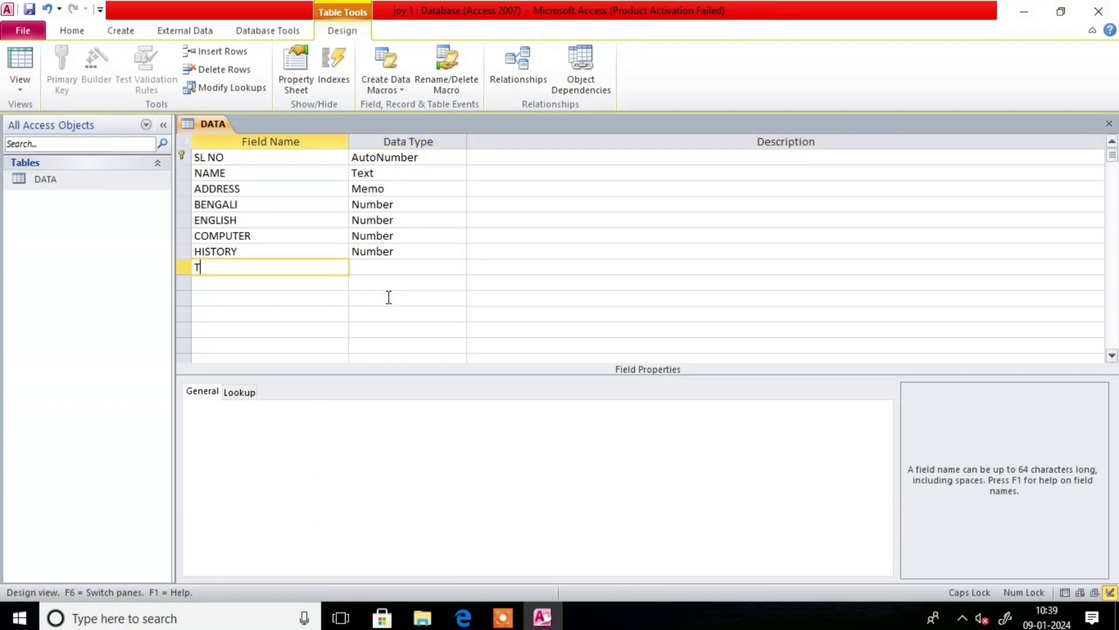
{"action": "type", "text": "OTAL"}
- Set TOTAL to Number and add AVERAGE as another Number field
{"action": "key", "text": "Tab"}
{"action": "left_click", "coordinate": [460, 267]}
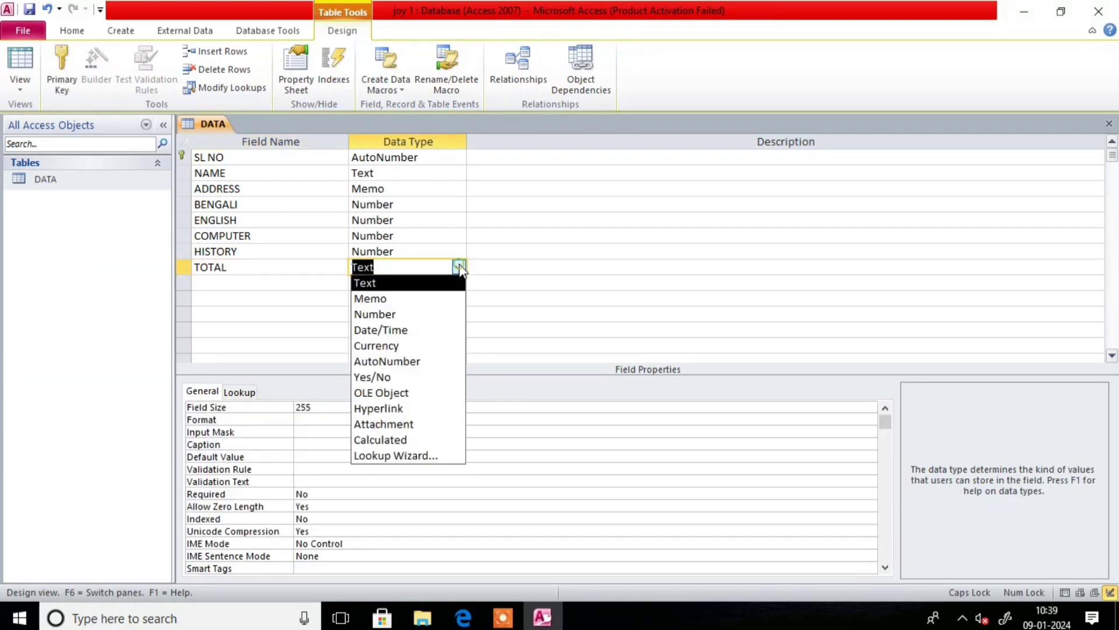
{"action": "left_click", "coordinate": [404, 315]}
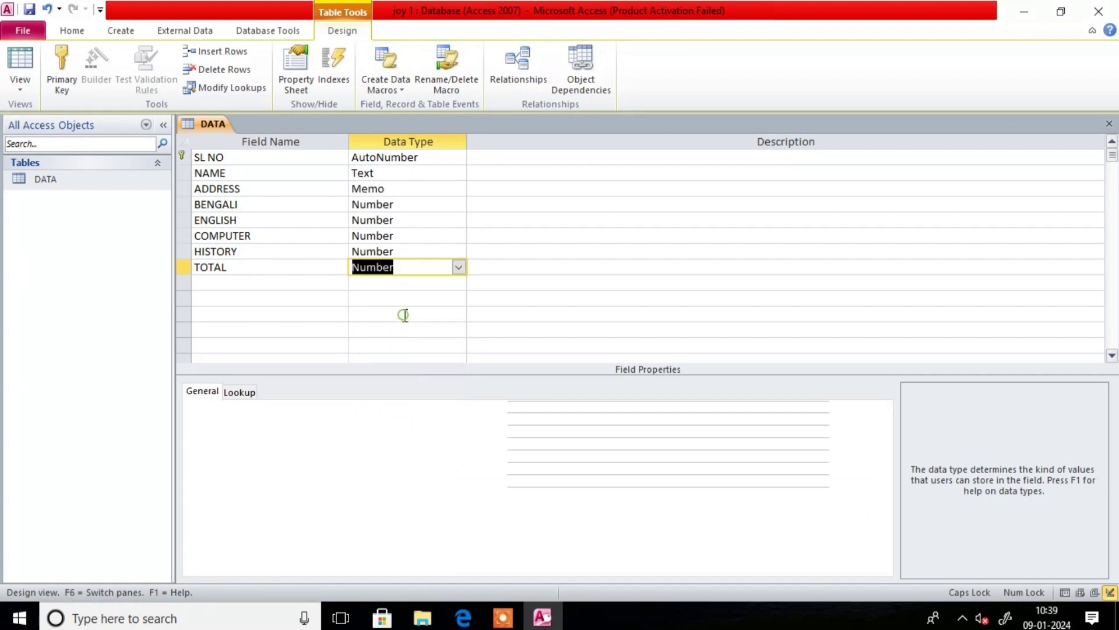
{"action": "key", "text": "Tab"}
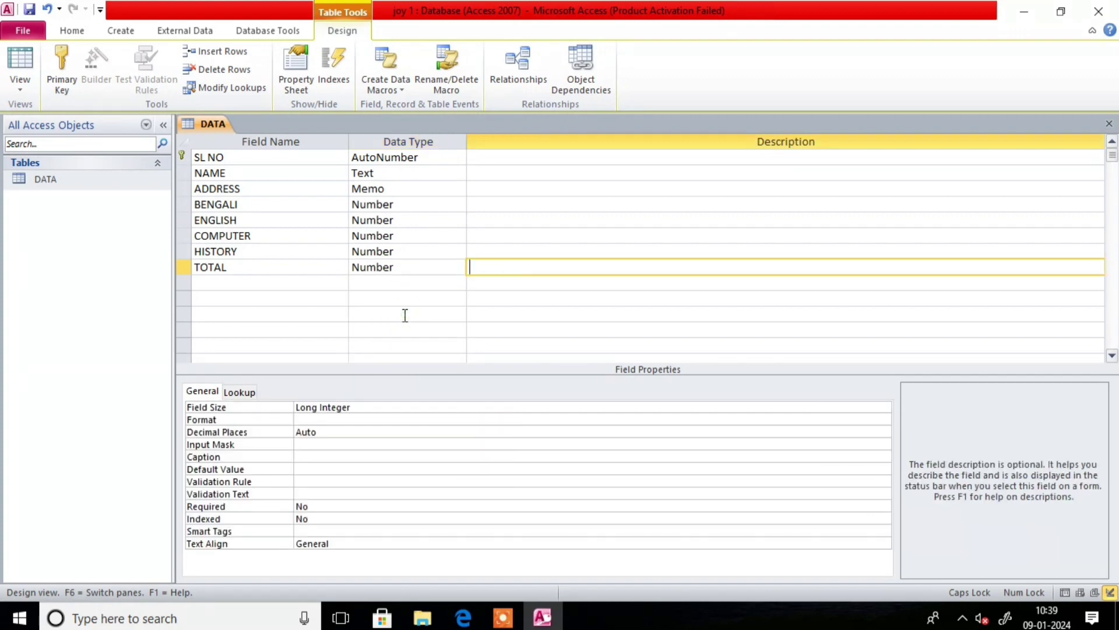
{"action": "key", "text": "Tab"}
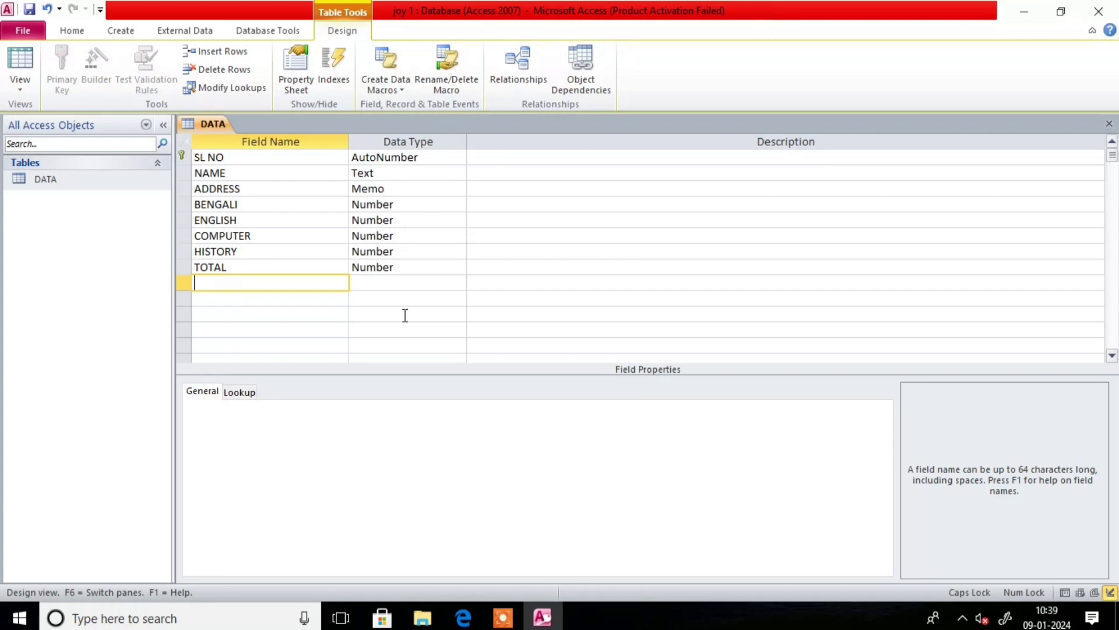
{"action": "type", "text": "AVERAGE"}
{"action": "key", "text": "Tab"}
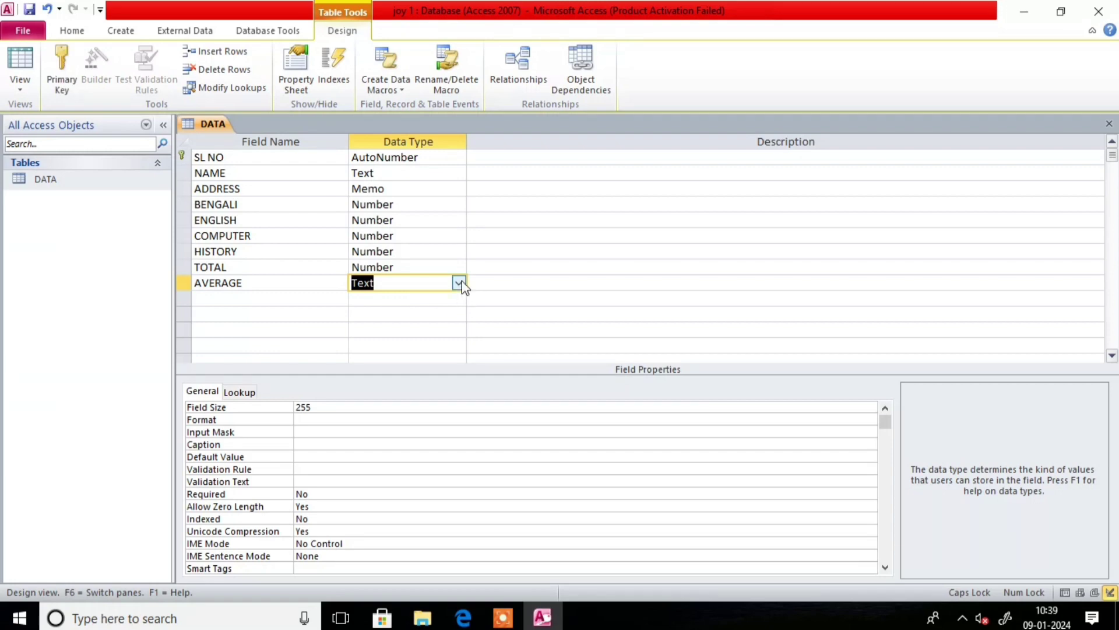
{"action": "left_click", "coordinate": [460, 283]}
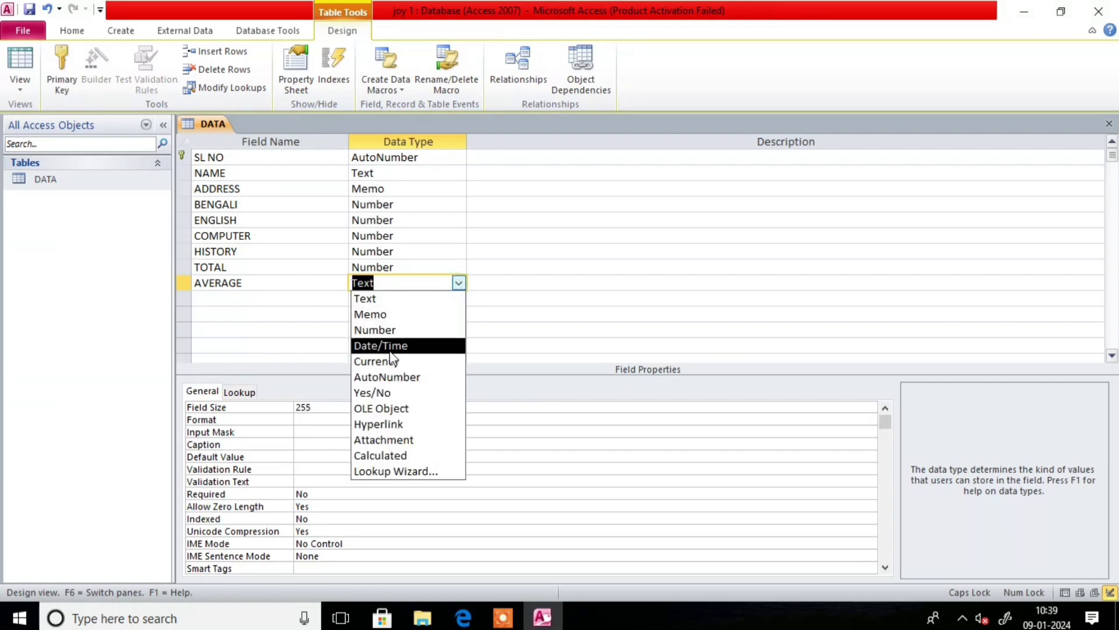
{"action": "left_click", "coordinate": [382, 329]}
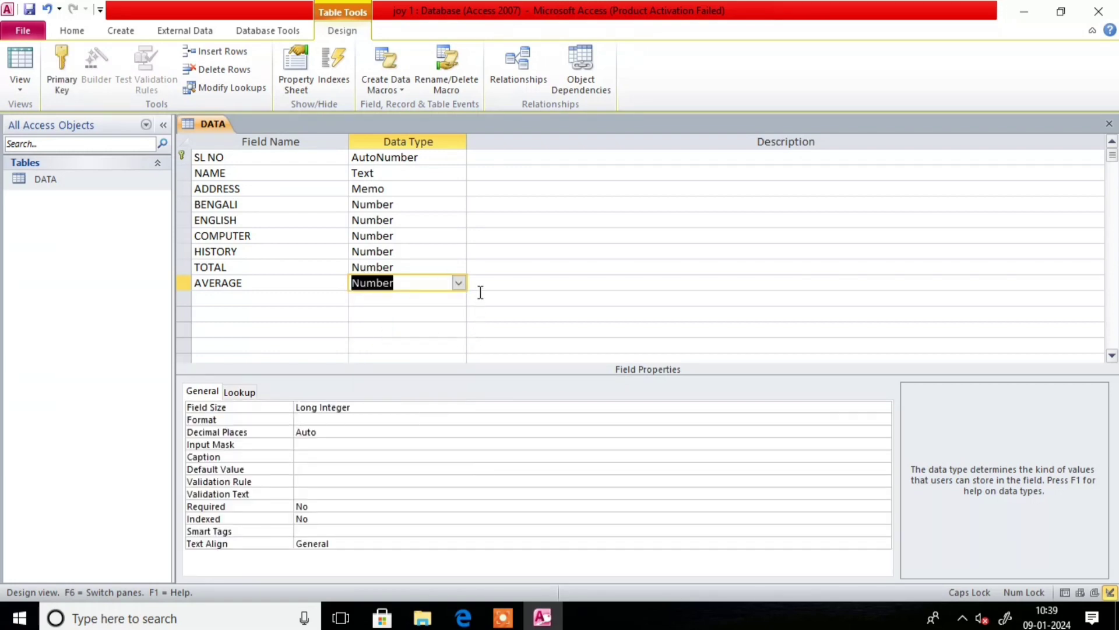
{"action": "key", "text": "Tab"}
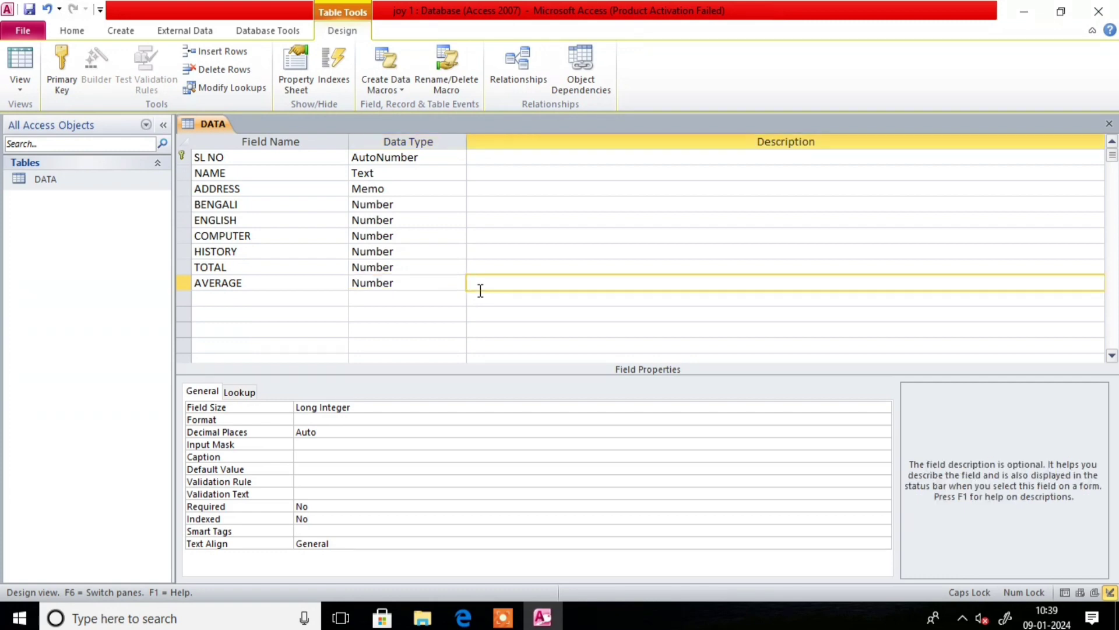
{"action": "key", "text": "Tab"}
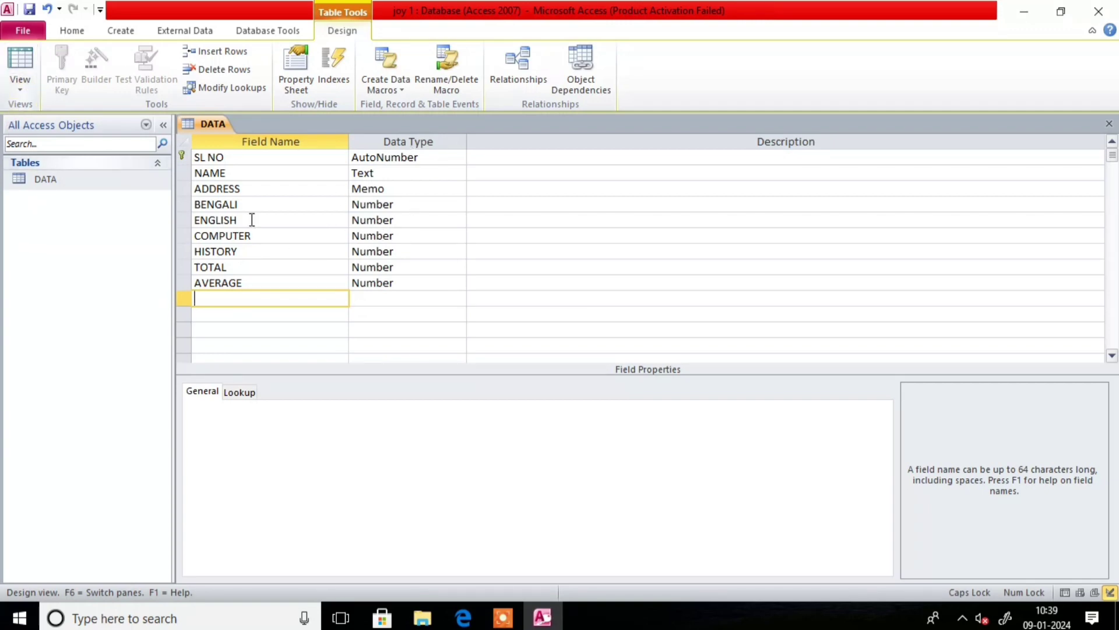
- Switch the DATA table to Datasheet View, saving its design
{"action": "left_click", "coordinate": [19, 87]}
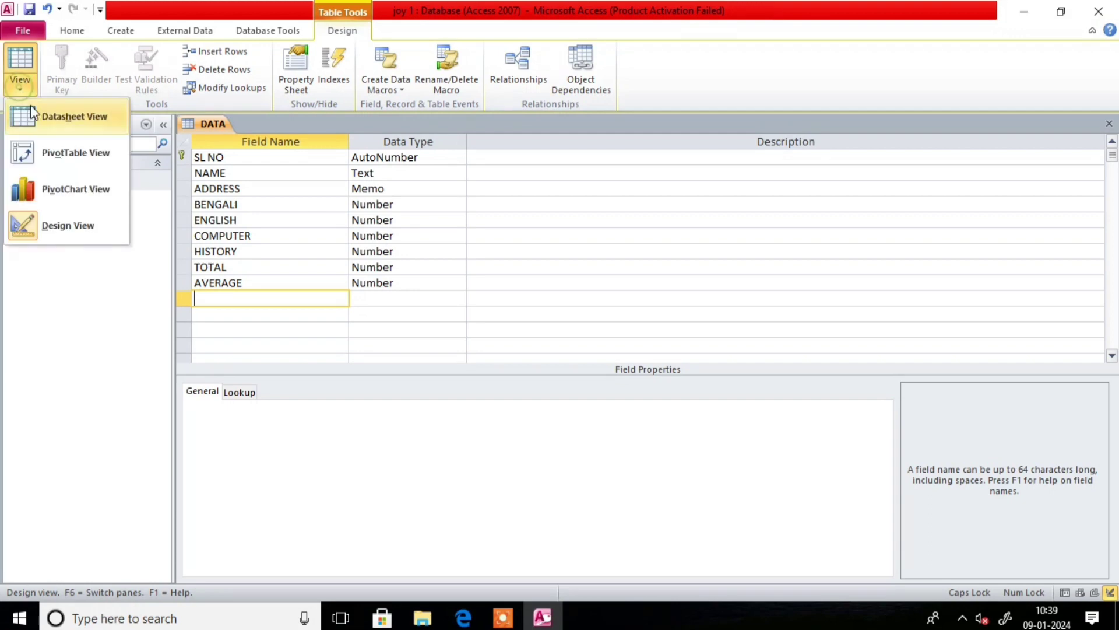
{"action": "left_click", "coordinate": [78, 118]}
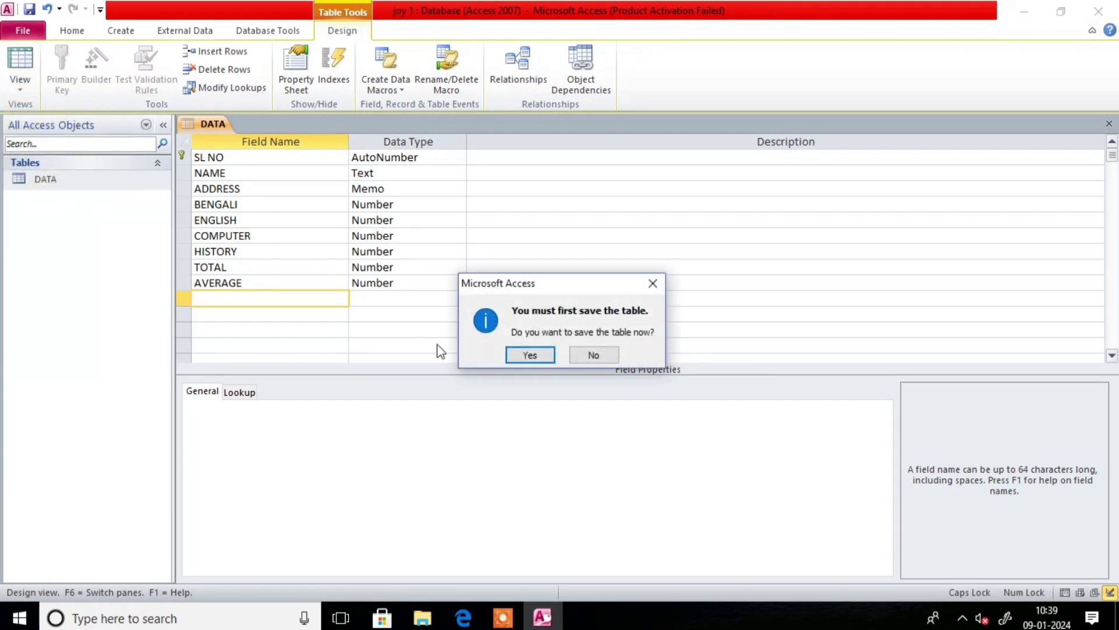
{"action": "left_click", "coordinate": [537, 355]}
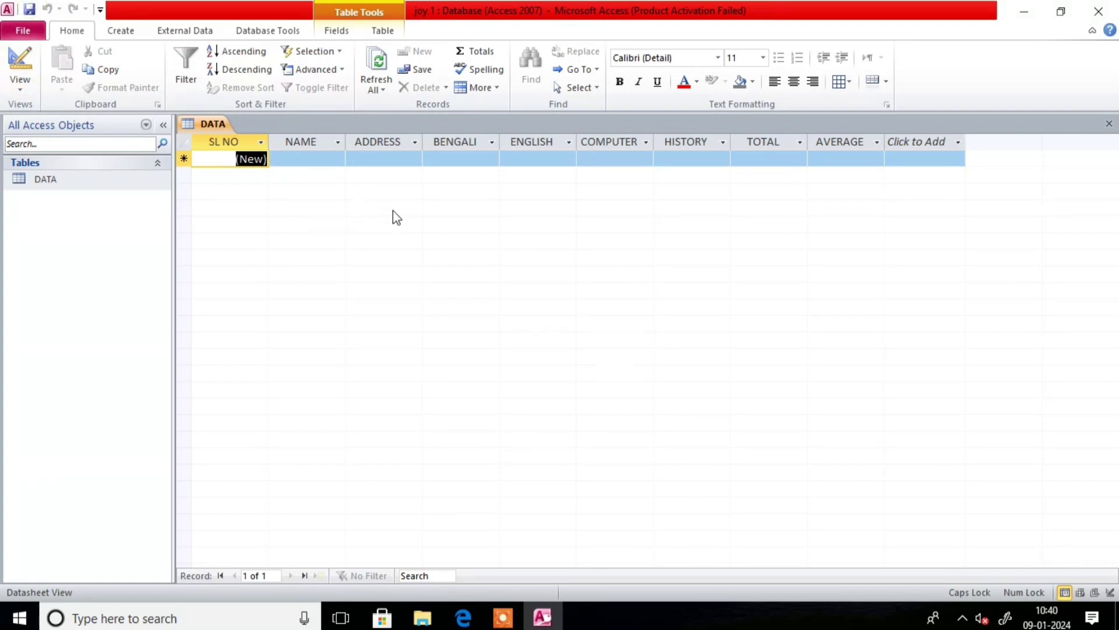
- Enter the first student's name, address and marks 88, 78, 69 and 89
{"action": "key", "text": "Tab"}
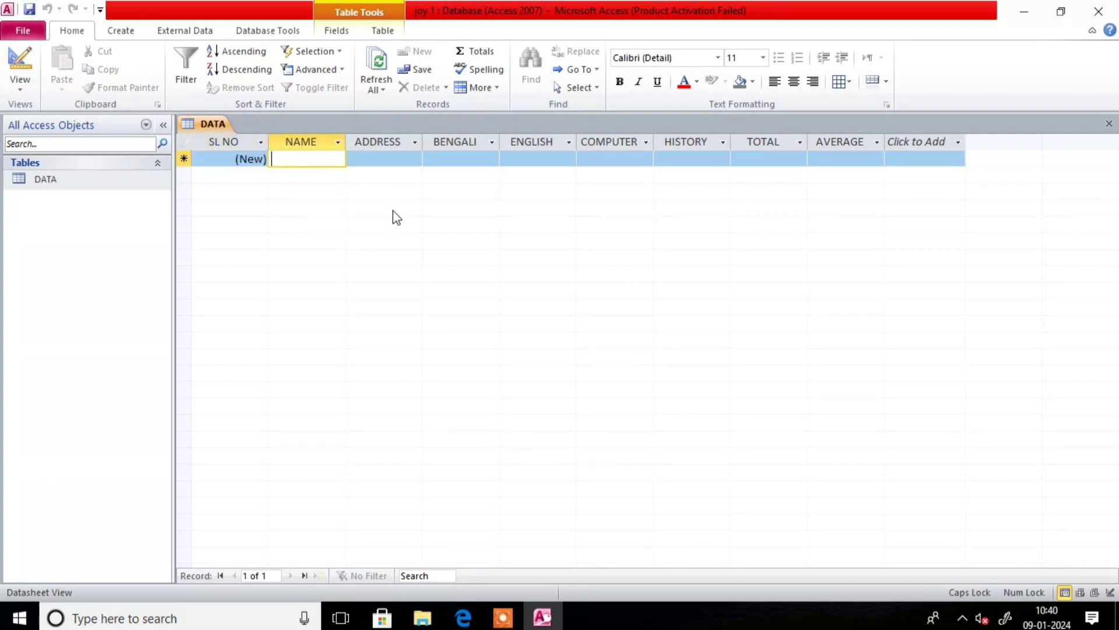
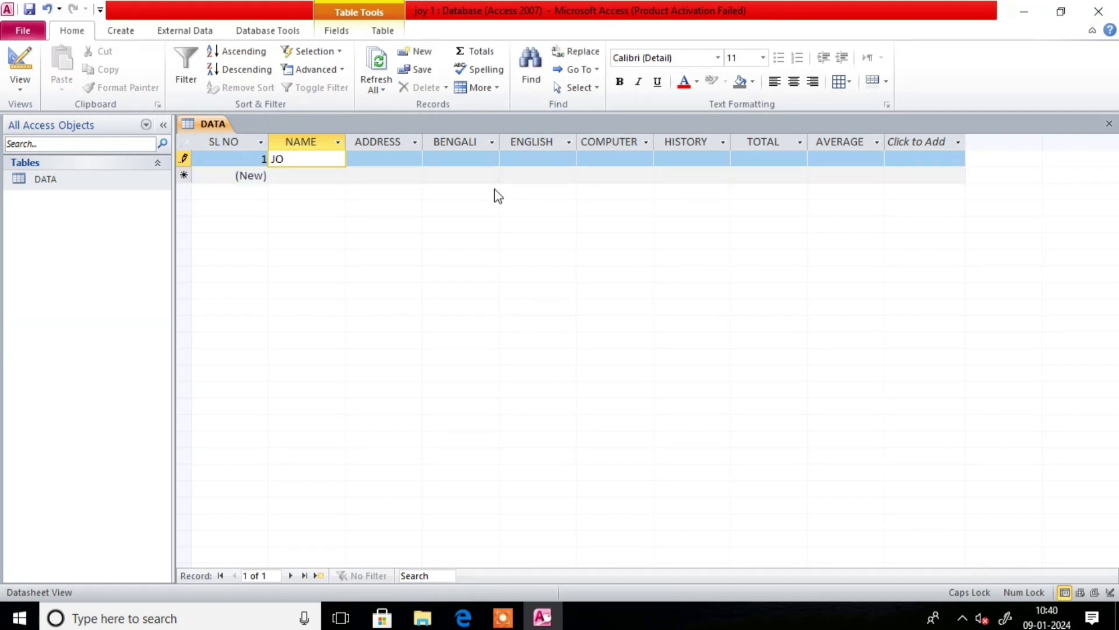
{"action": "key", "text": "Tab"}
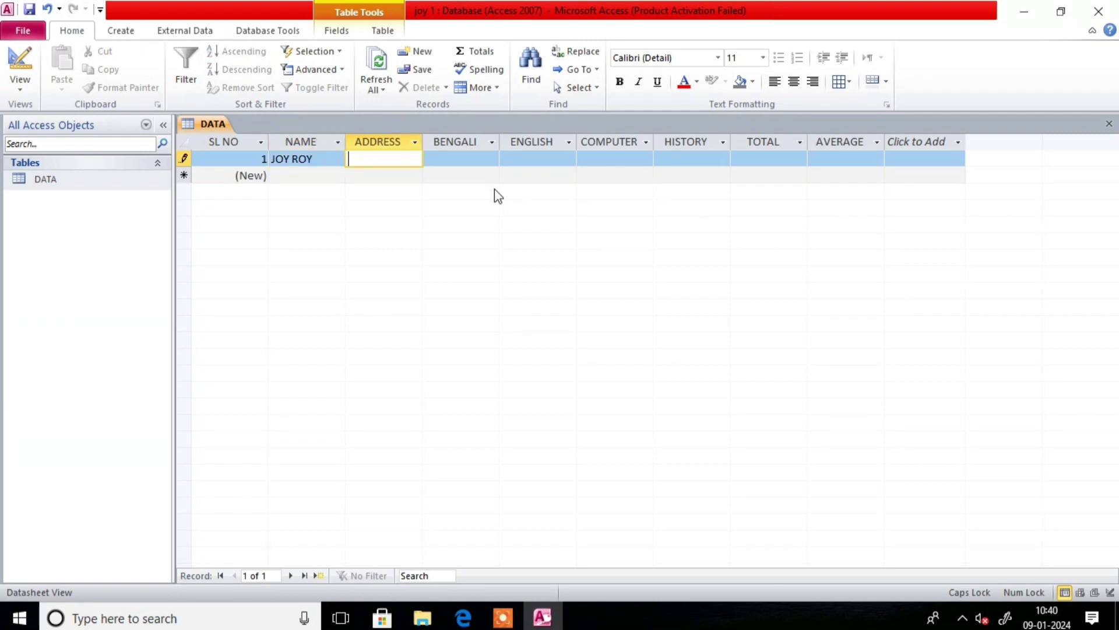
{"action": "type", "text": "DONGOL"}
{"action": "key", "text": "Tab"}
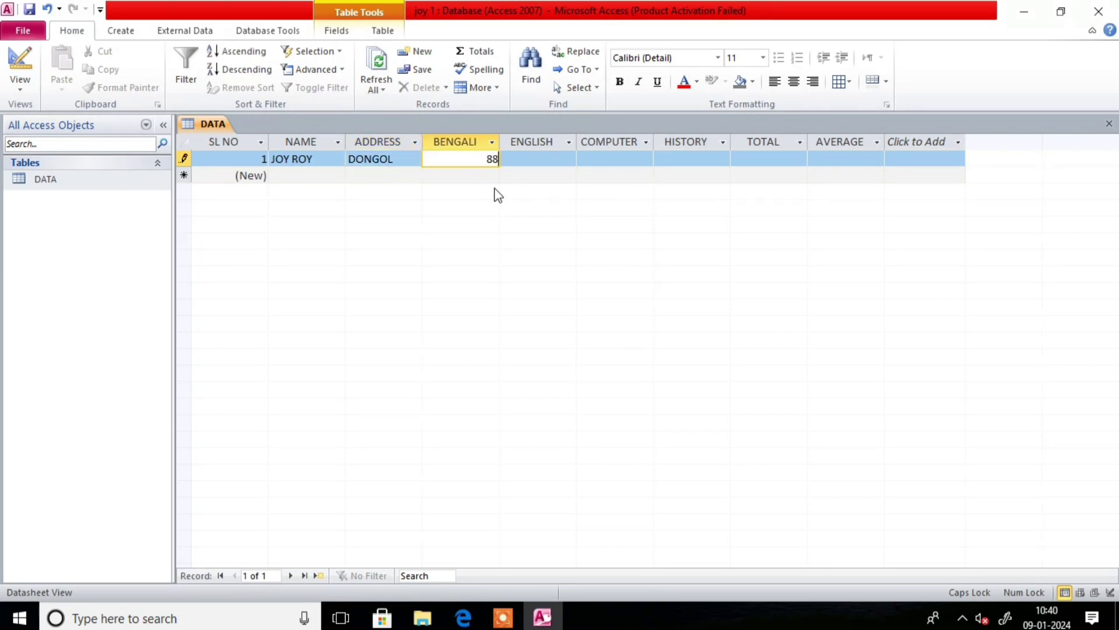
{"action": "key", "text": "Tab"}
{"action": "type", "text": "78"}
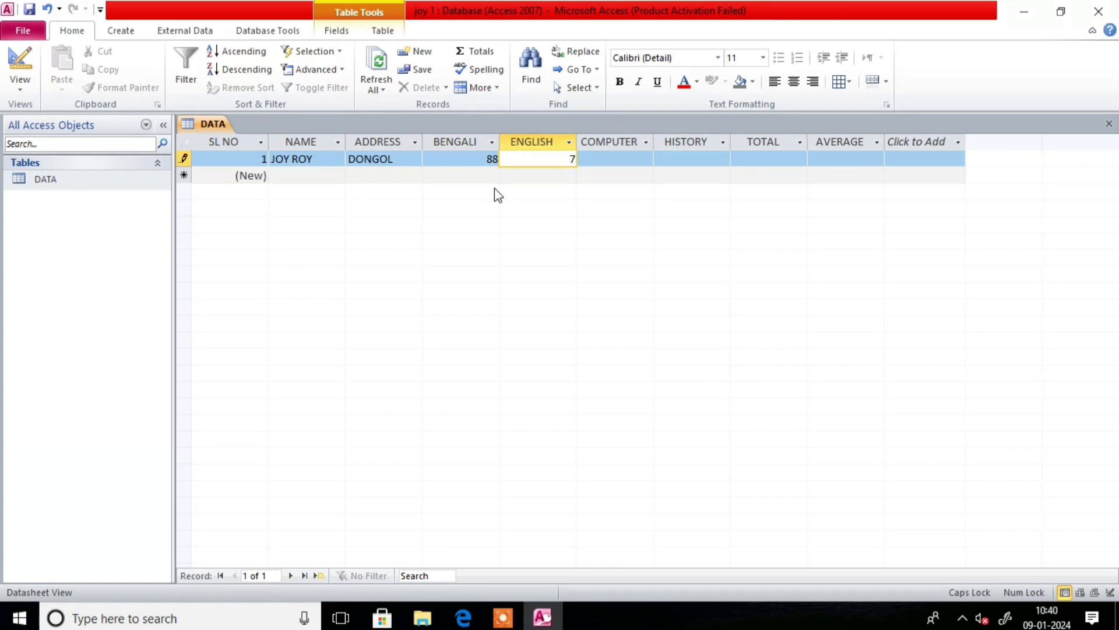
{"action": "key", "text": "Tab"}
{"action": "type", "text": "69"}
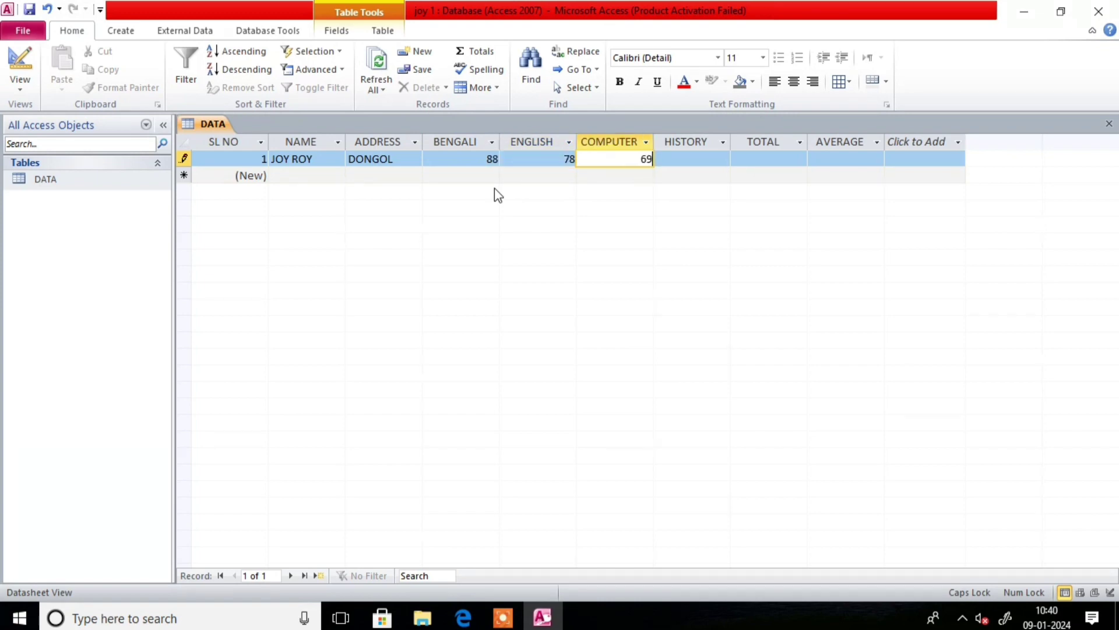
{"action": "key", "text": "Tab"}
{"action": "type", "text": "89"}
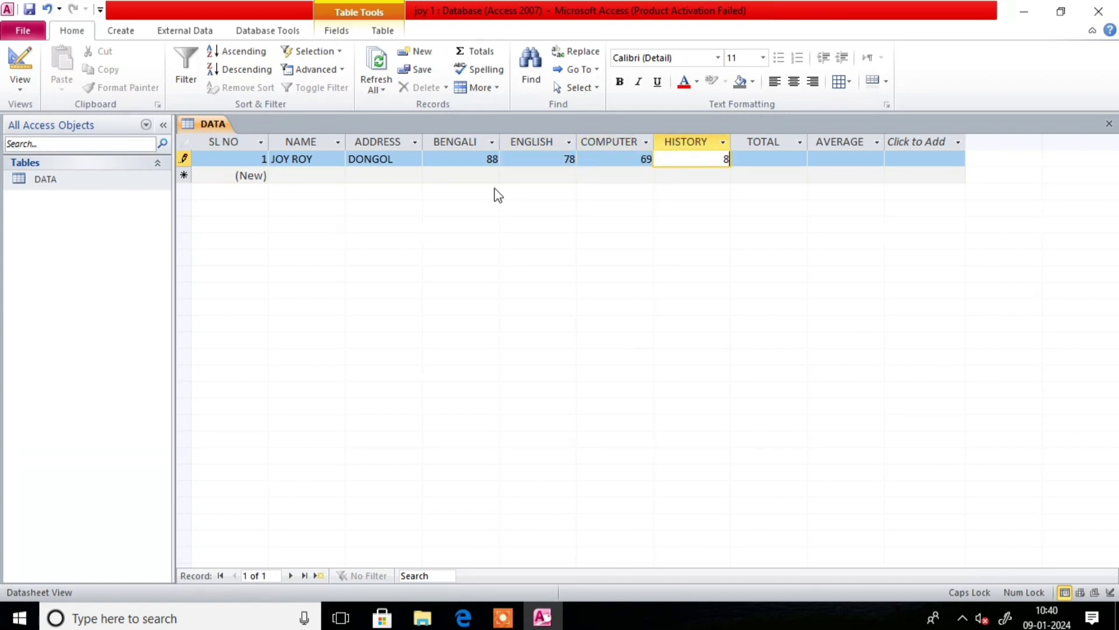
{"action": "key", "text": "Tab"}
{"action": "key", "text": "Tab"}
{"action": "key", "text": "Tab"}
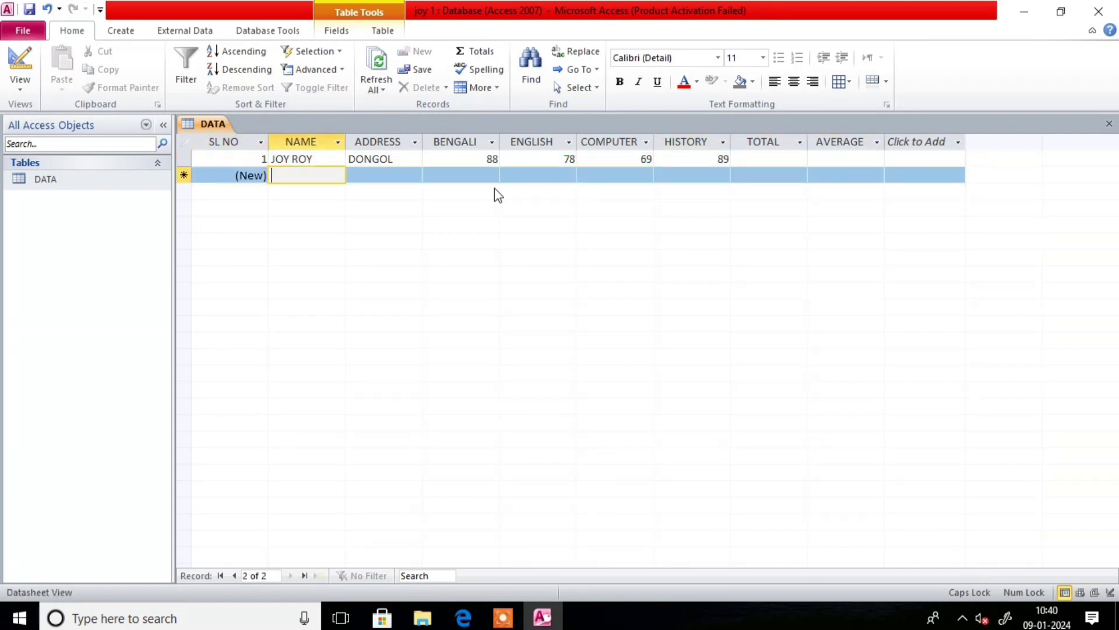
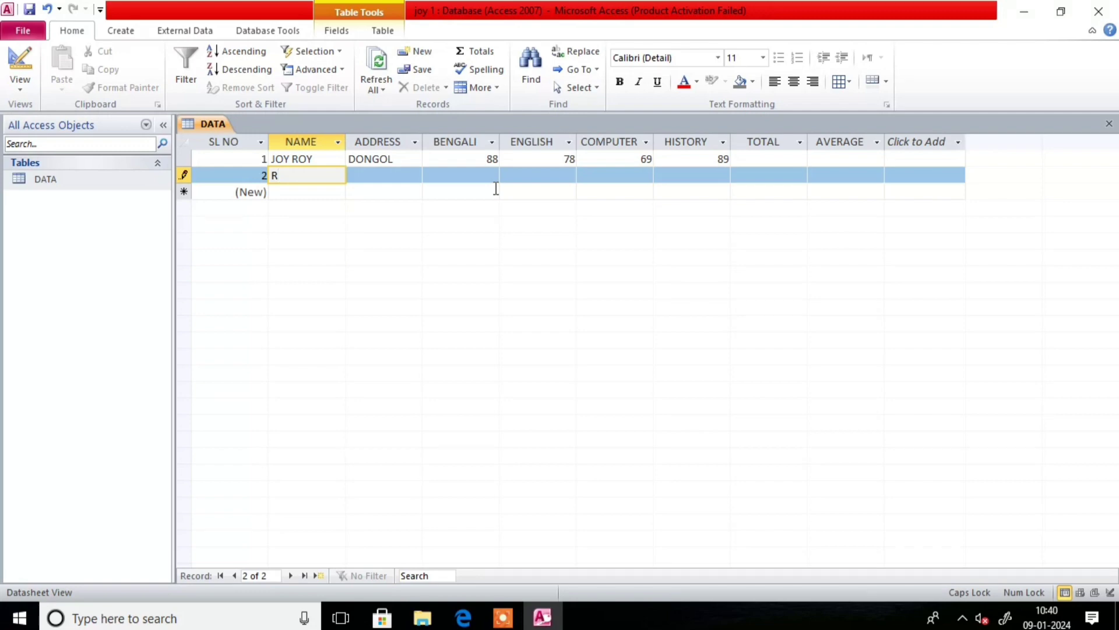
- Enter the second student's name, address and marks 45, 98, 57 and 35
{"action": "key", "text": "Tab"}
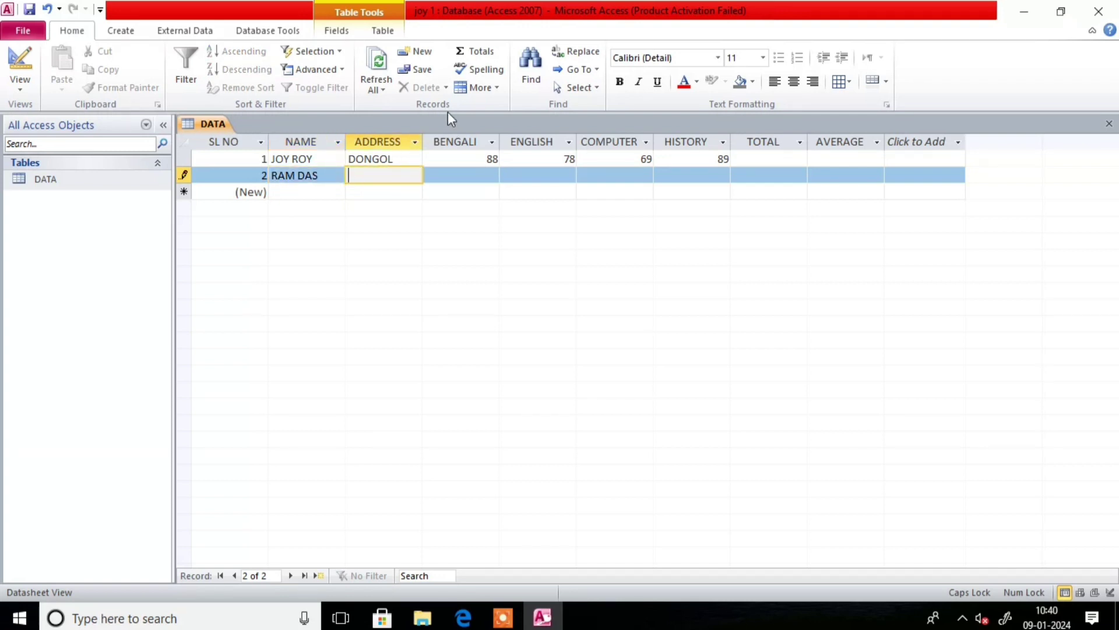
{"action": "type", "text": "JOYPUR"}
{"action": "key", "text": "Tab"}
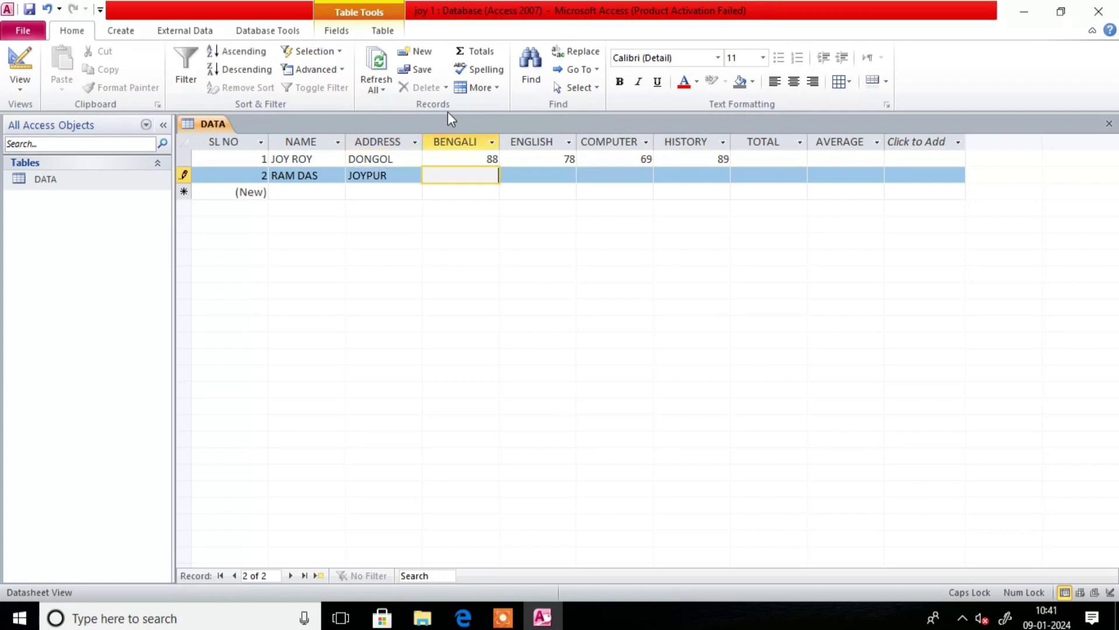
{"action": "type", "text": "45"}
{"action": "key", "text": "Tab"}
{"action": "type", "text": "9"}
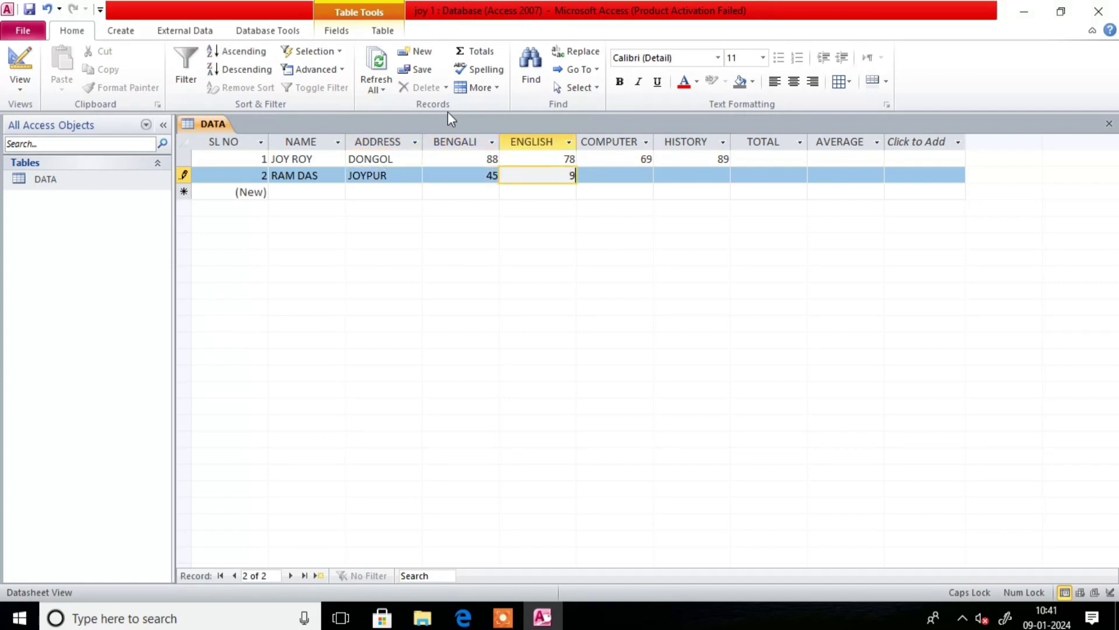
{"action": "type", "text": "8"}
{"action": "key", "text": "Tab"}
{"action": "type", "text": "57"}
{"action": "key", "text": "Tab"}
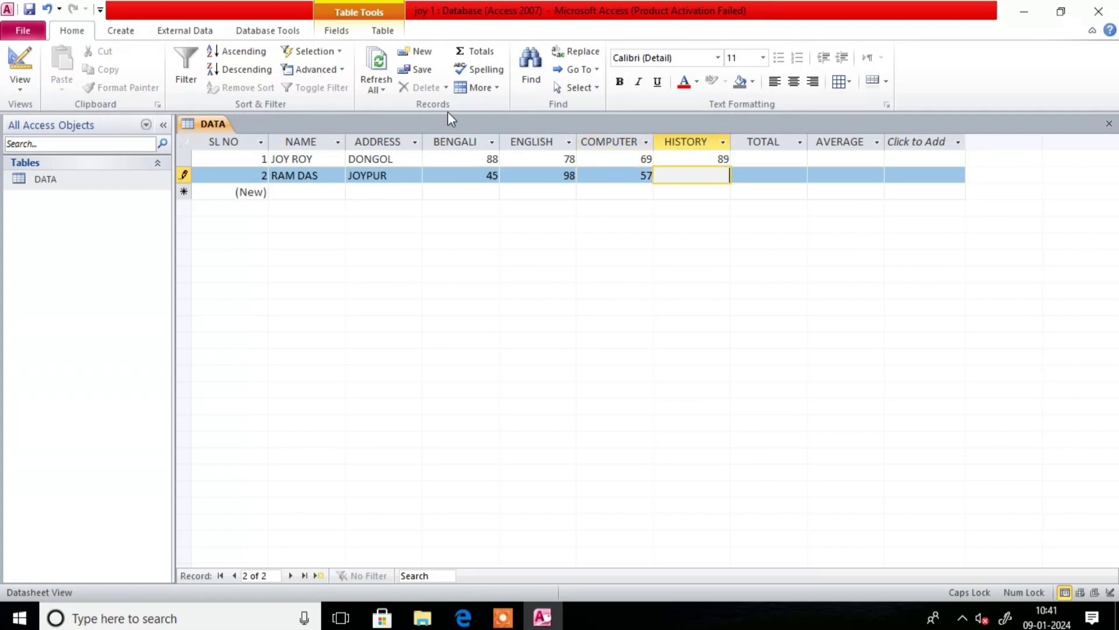
{"action": "type", "text": "35"}
{"action": "key", "text": "Tab"}
{"action": "key", "text": "Tab"}
{"action": "key", "text": "Tab"}
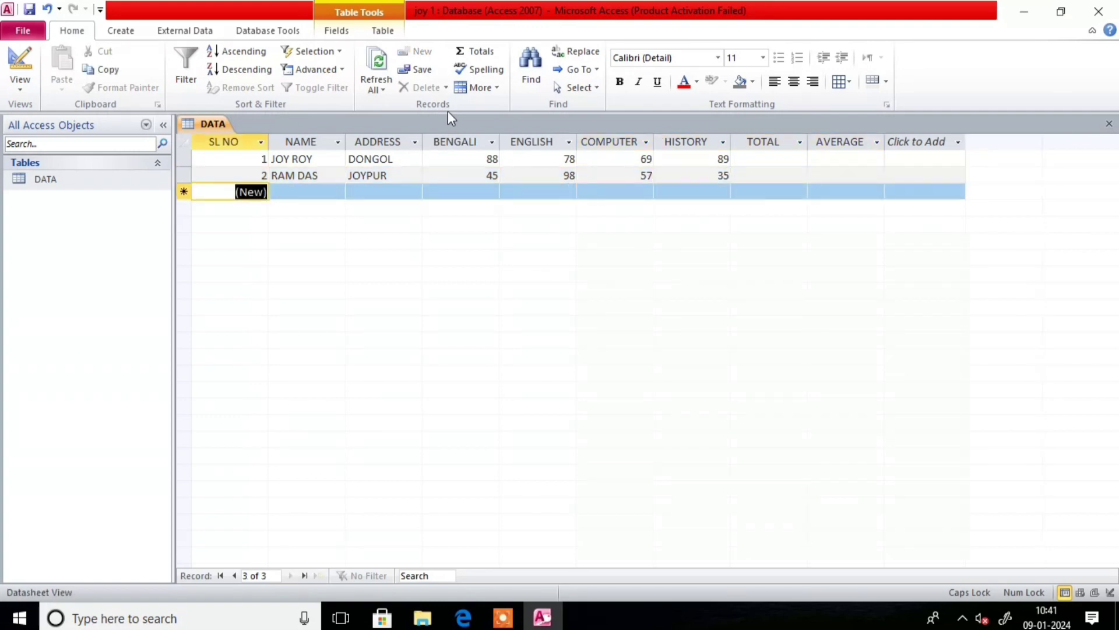
- Enter the third student's name, address and marks 98, 68, 68 and 65
{"action": "key", "text": "Tab"}
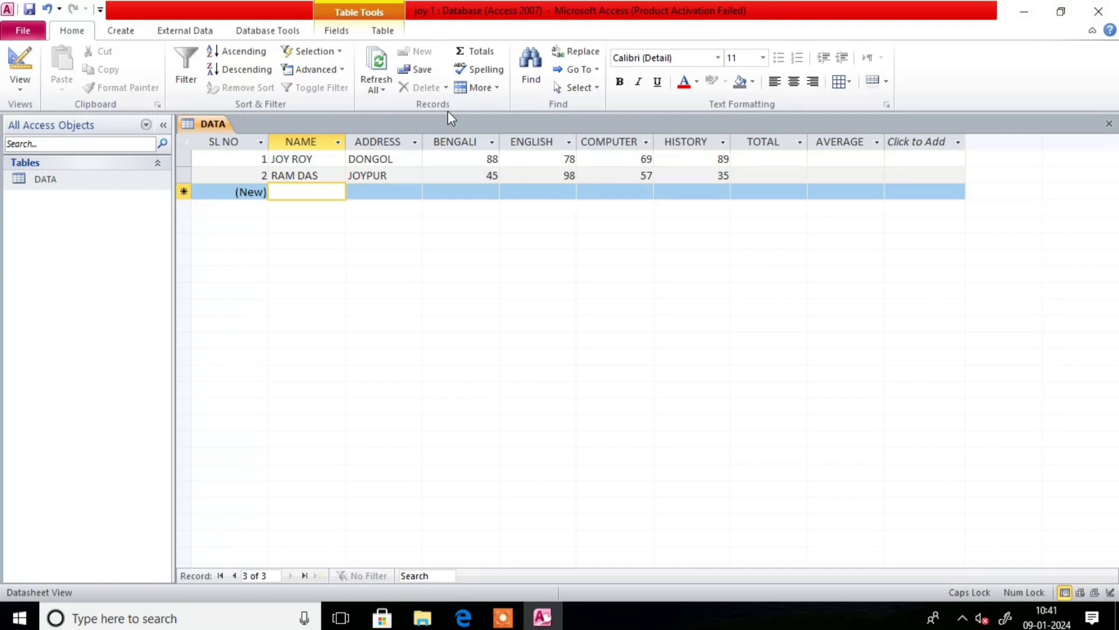
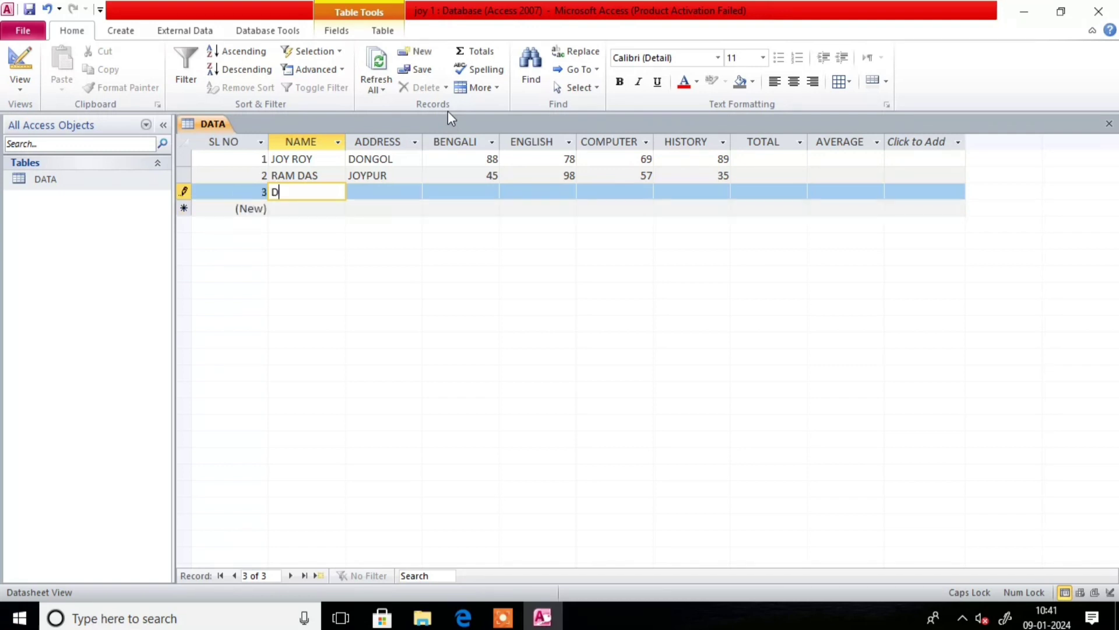
{"action": "key", "text": "Tab"}
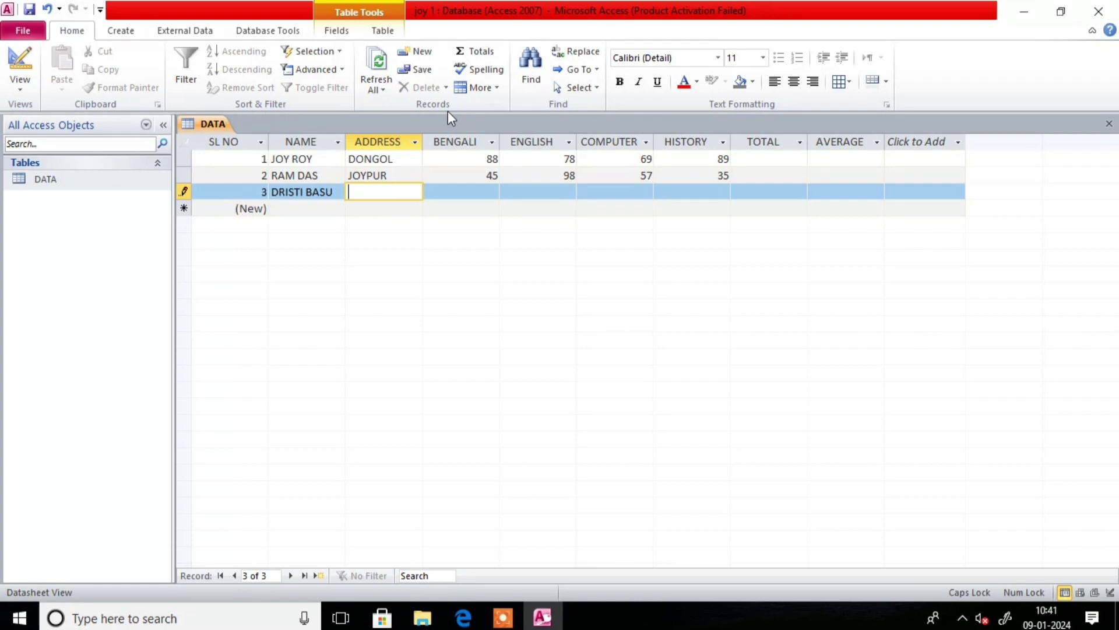
{"action": "type", "text": "DASPUR"}
{"action": "key", "text": "Tab"}
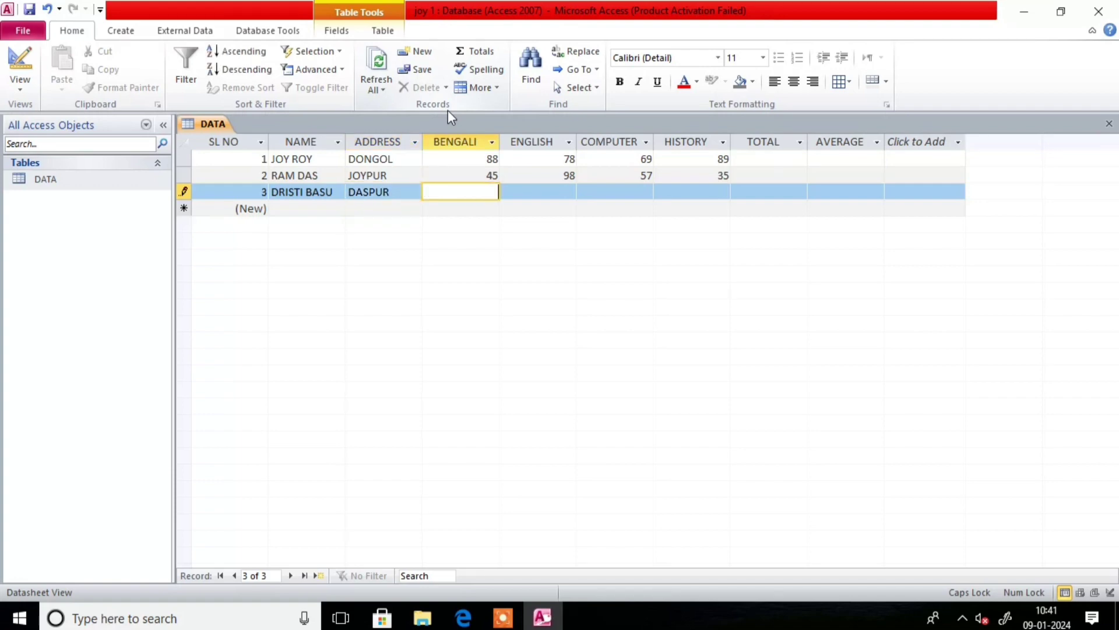
{"action": "type", "text": "98"}
{"action": "key", "text": "Tab"}
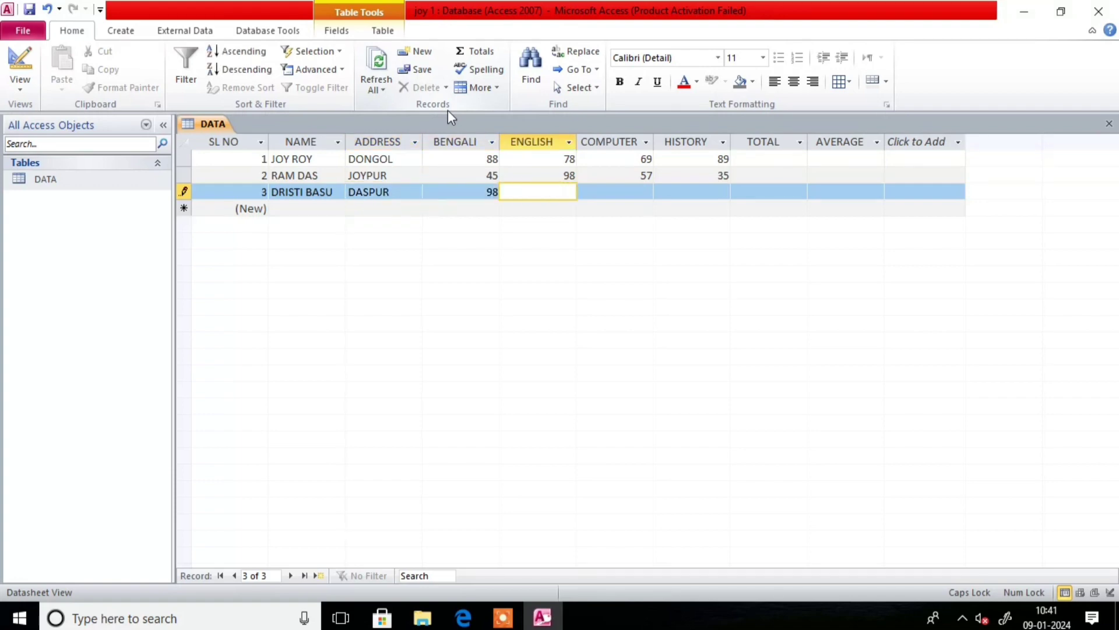
{"action": "type", "text": "68"}
{"action": "key", "text": "Tab"}
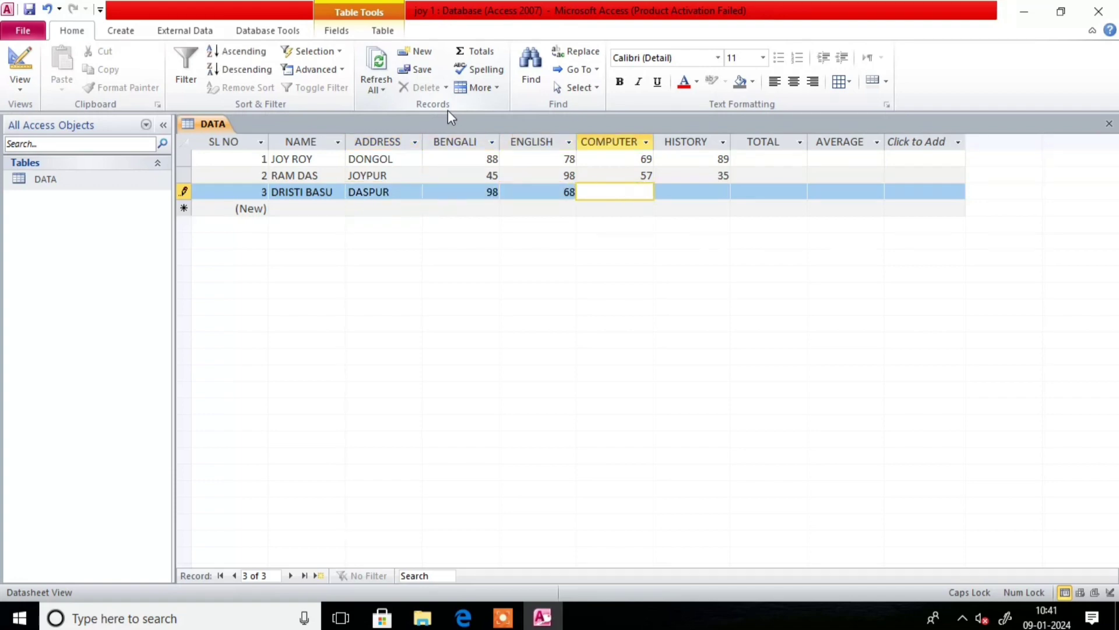
{"action": "type", "text": "68"}
{"action": "key", "text": "Tab"}
{"action": "type", "text": "65"}
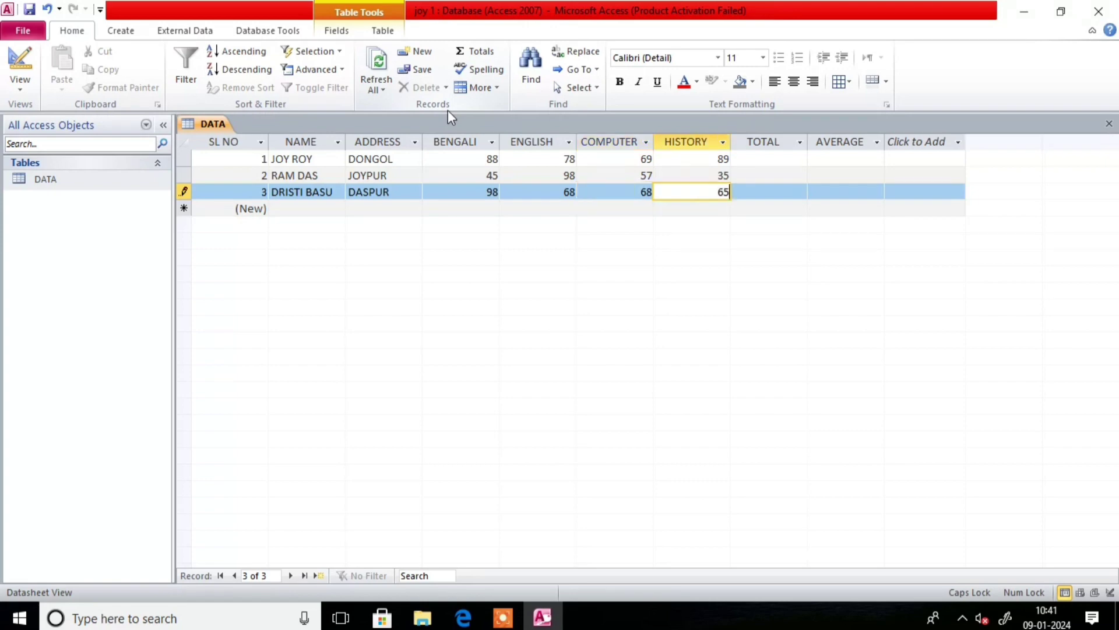
{"action": "key", "text": "Tab"}
{"action": "key", "text": "Tab"}
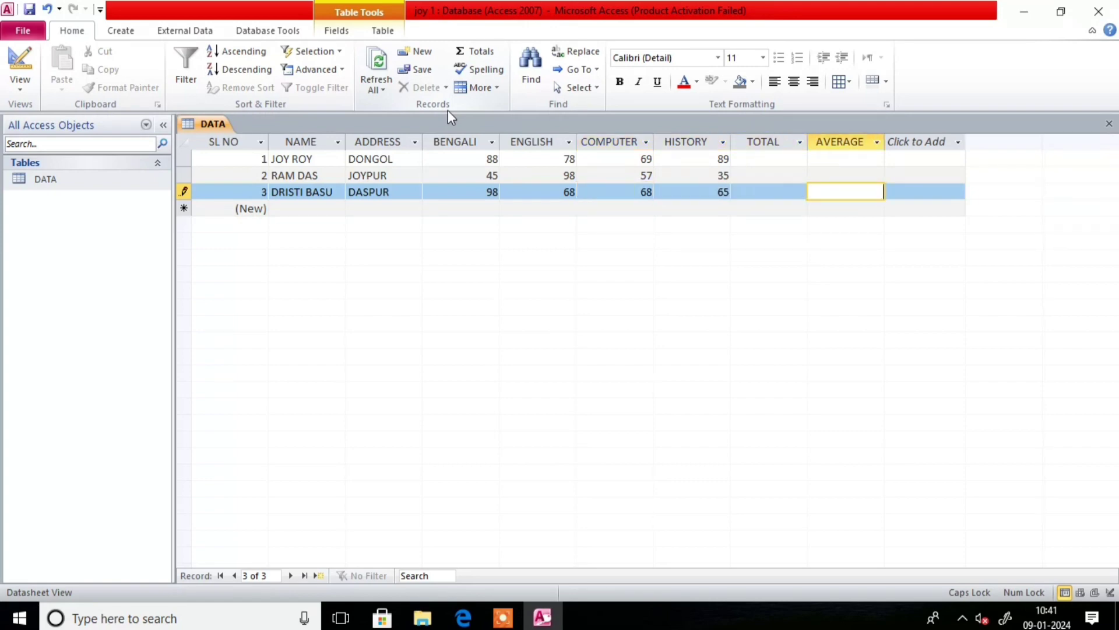
{"action": "key", "text": "Tab"}
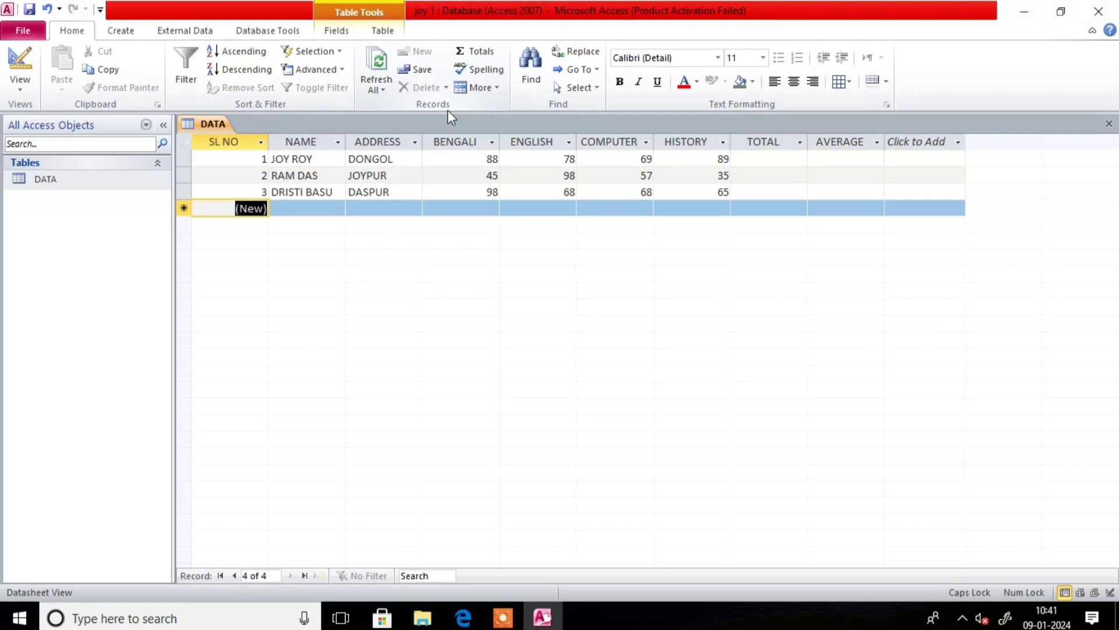
- Enter the fourth student's name and address in the new DATA record
{"action": "key", "text": "Tab"}
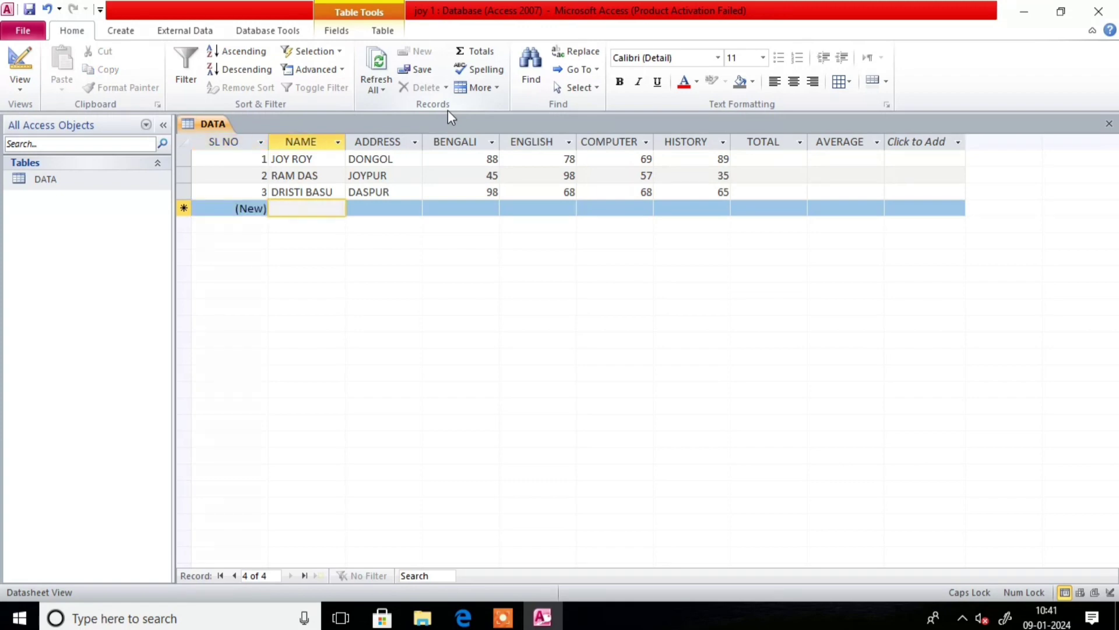
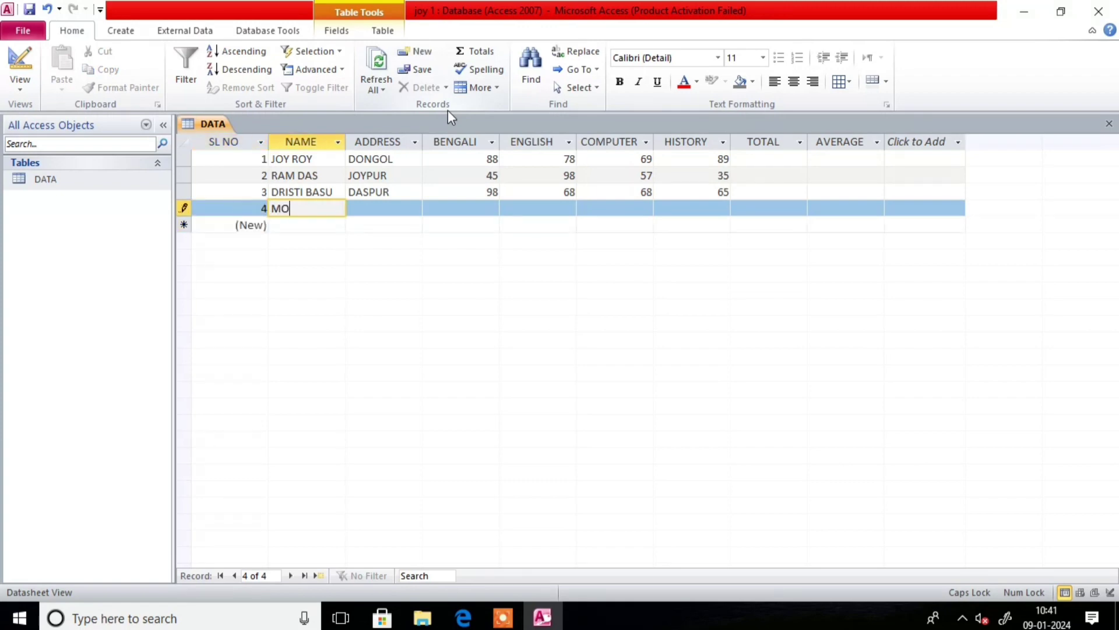
{"action": "key", "text": "Tab"}
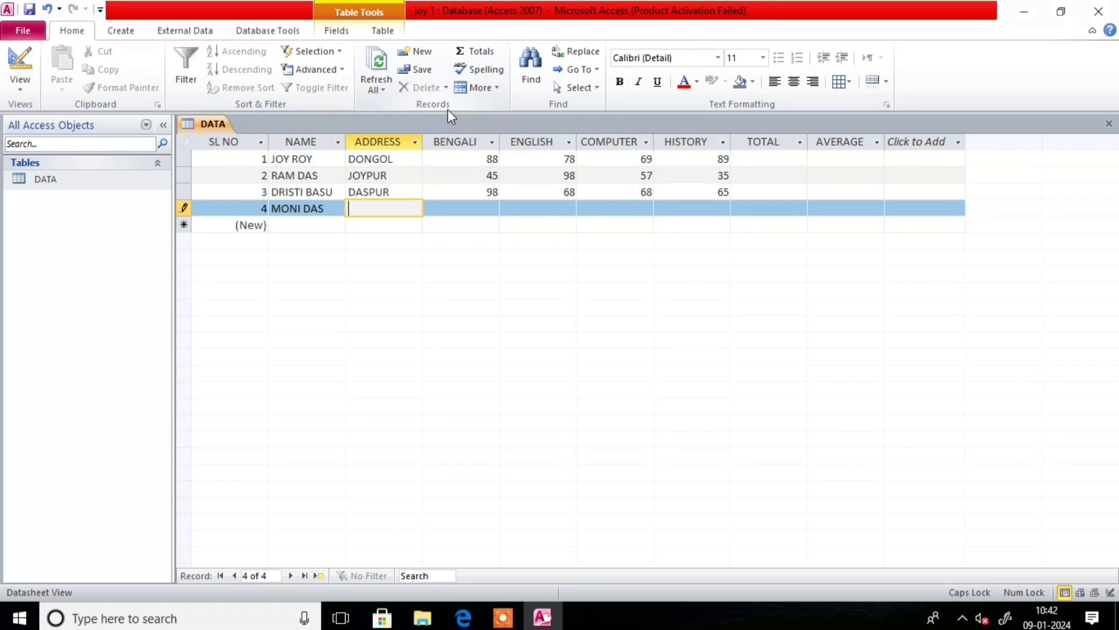
{"action": "type", "text": "GITA PUR"}
- Enter marks 98, 68, 98 and 54 for BENGALI, ENGLISH, COMPUTER and HISTORY
{"action": "key", "text": "Tab"}
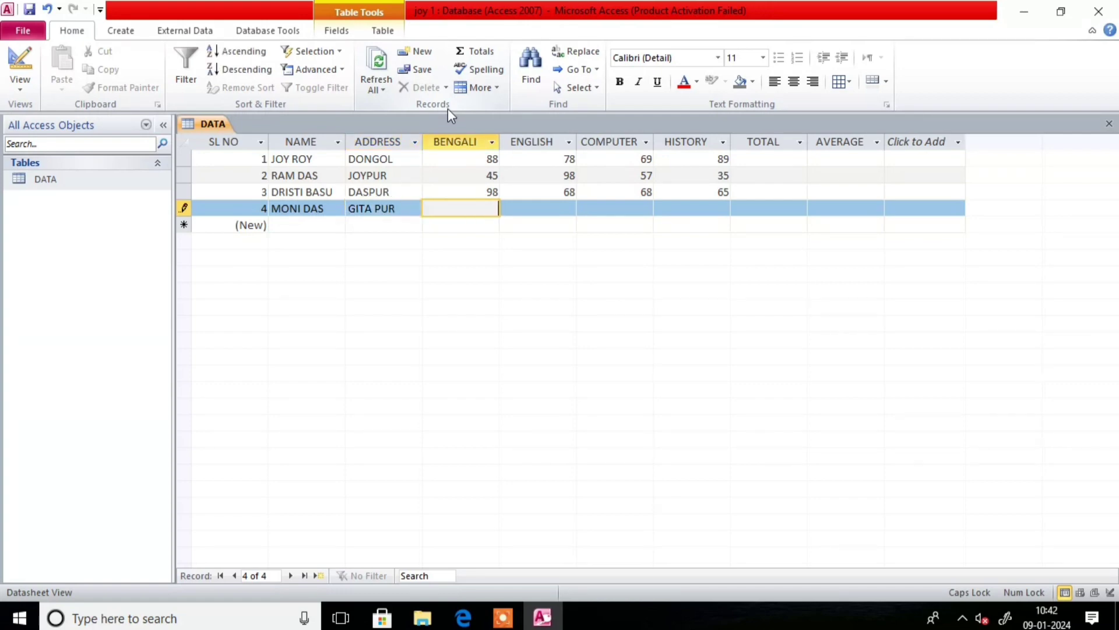
{"action": "type", "text": "98"}
{"action": "key", "text": "Tab"}
{"action": "type", "text": "68"}
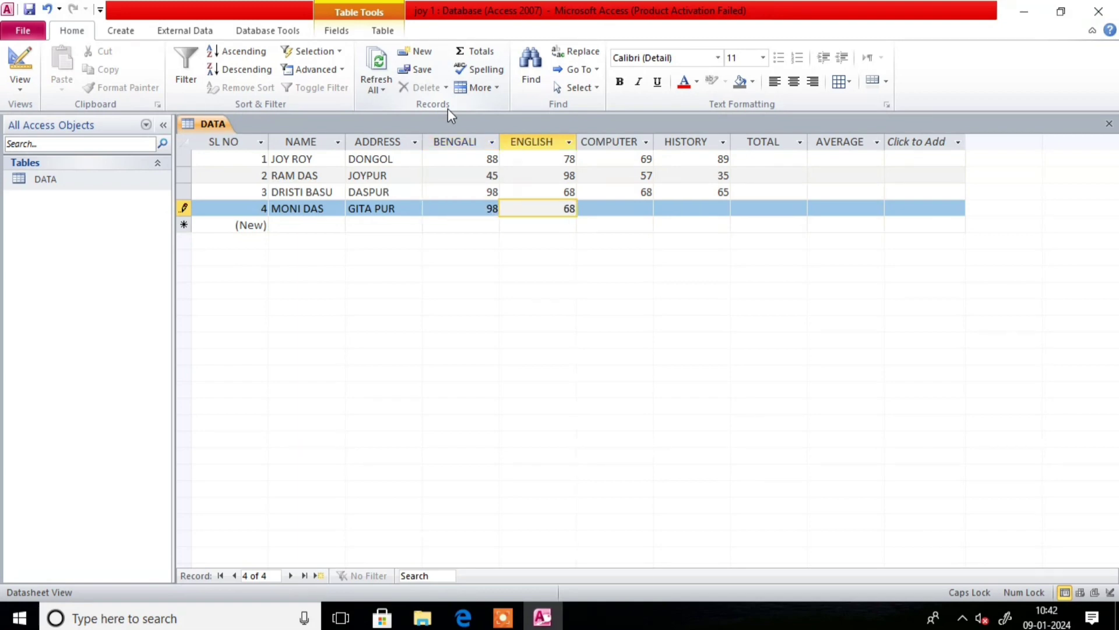
{"action": "key", "text": "Tab"}
{"action": "type", "text": "98"}
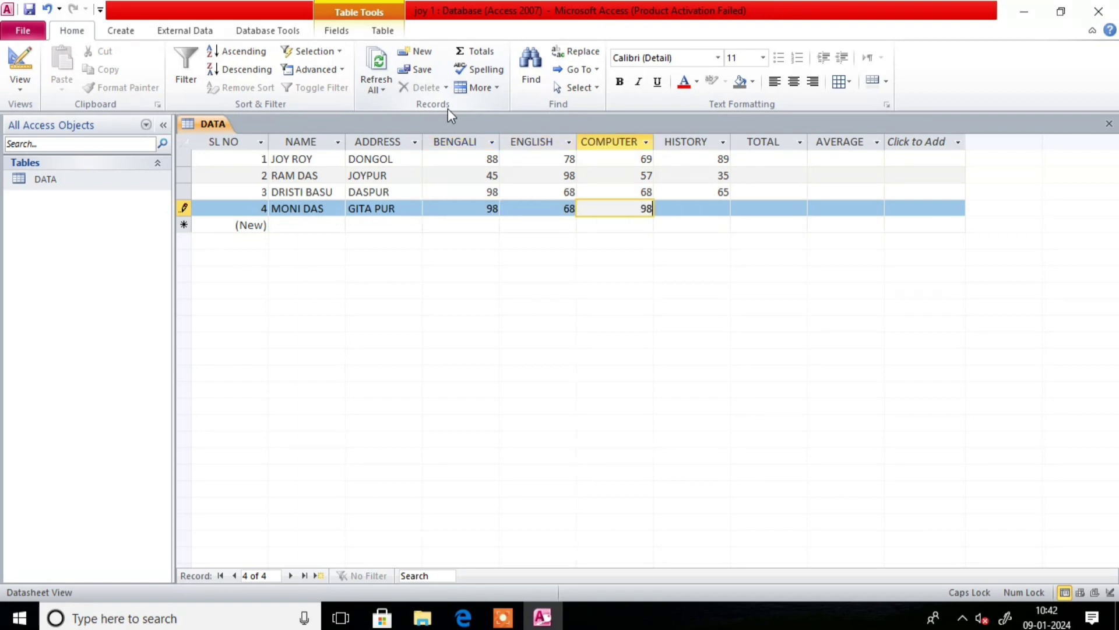
{"action": "key", "text": "Tab"}
{"action": "type", "text": "54"}
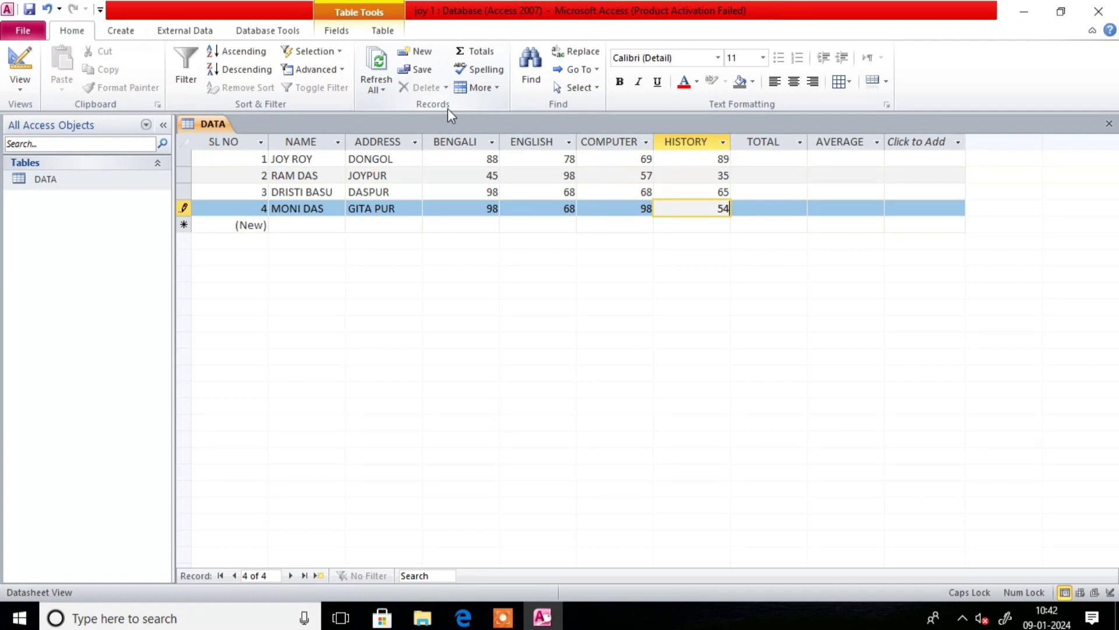
{"action": "key", "text": "Tab"}
{"action": "key", "text": "Tab"}
{"action": "key", "text": "Tab"}
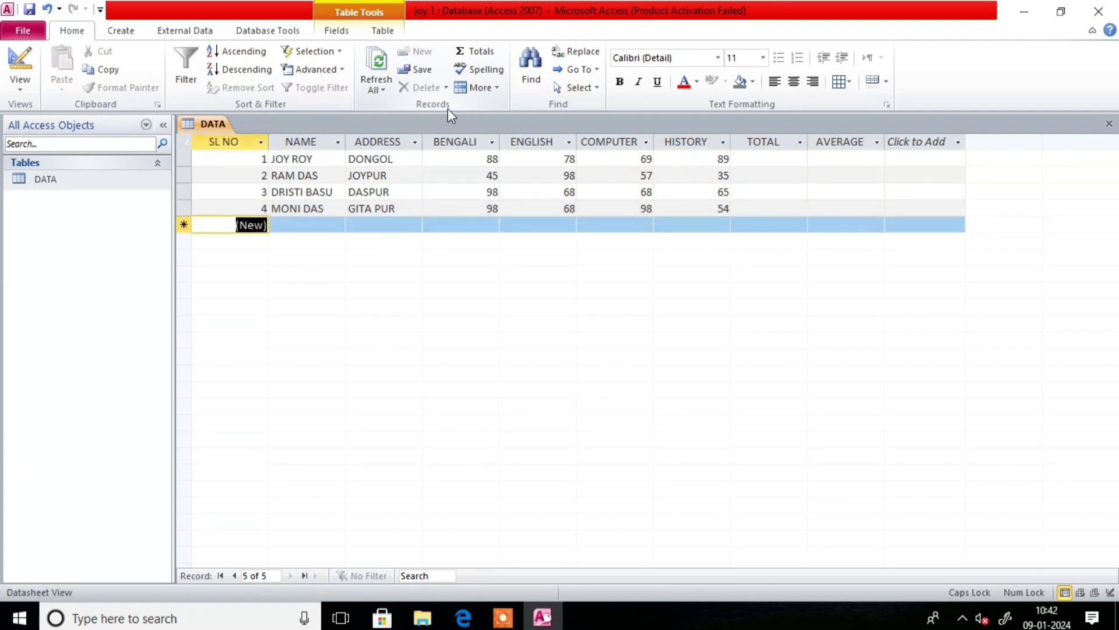
{"action": "key", "text": "Tab"}
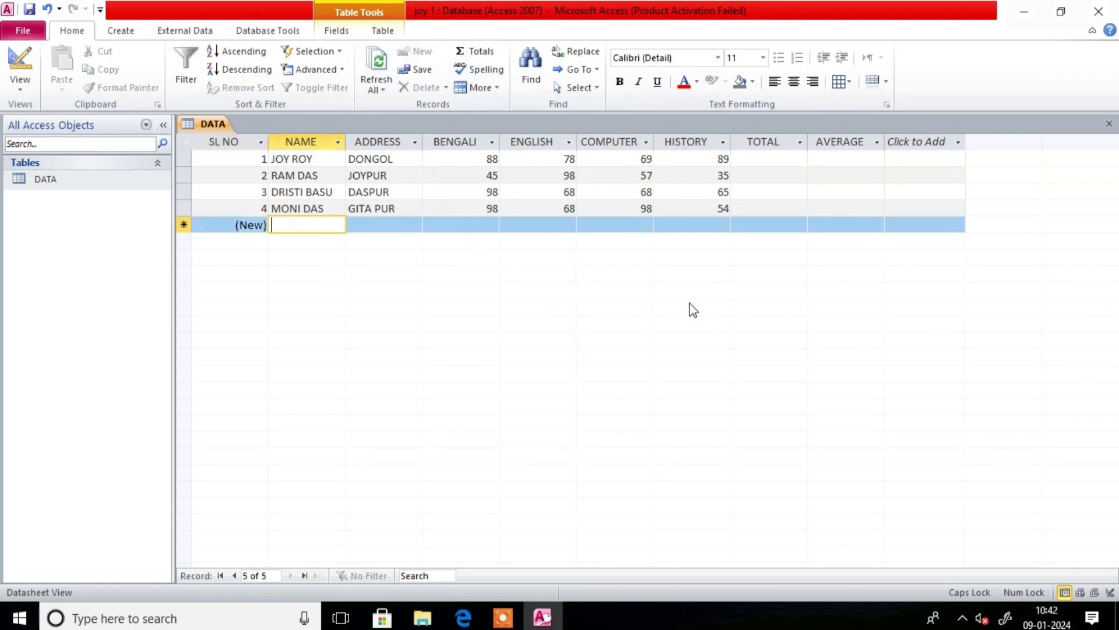
- Start a new Query Design and add the DATA table to it
{"action": "left_click", "coordinate": [753, 157]}
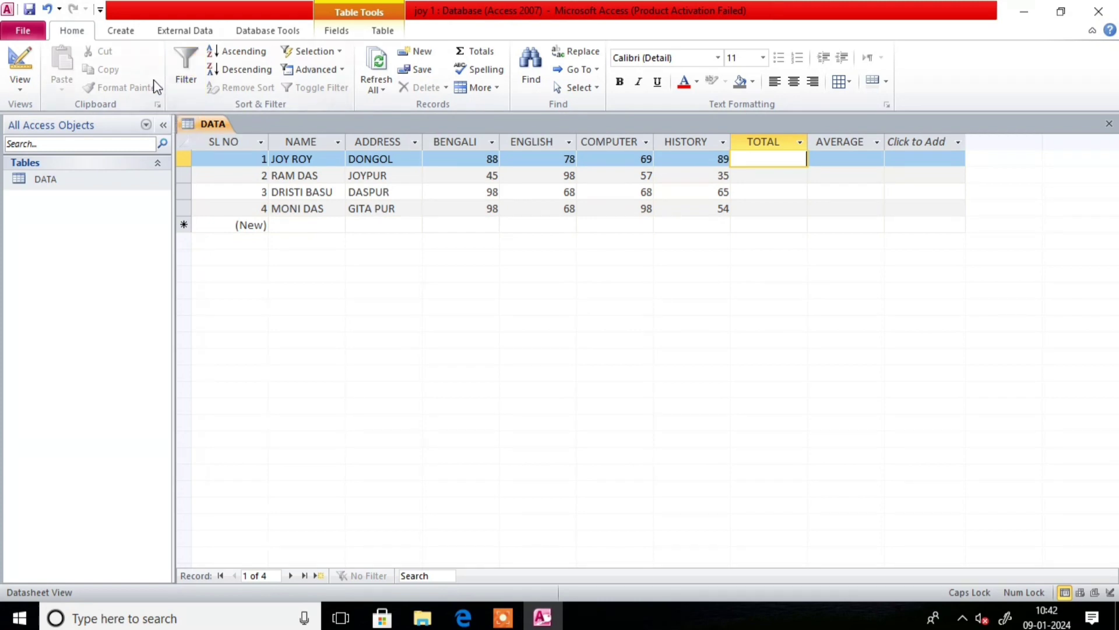
{"action": "left_click", "coordinate": [118, 32]}
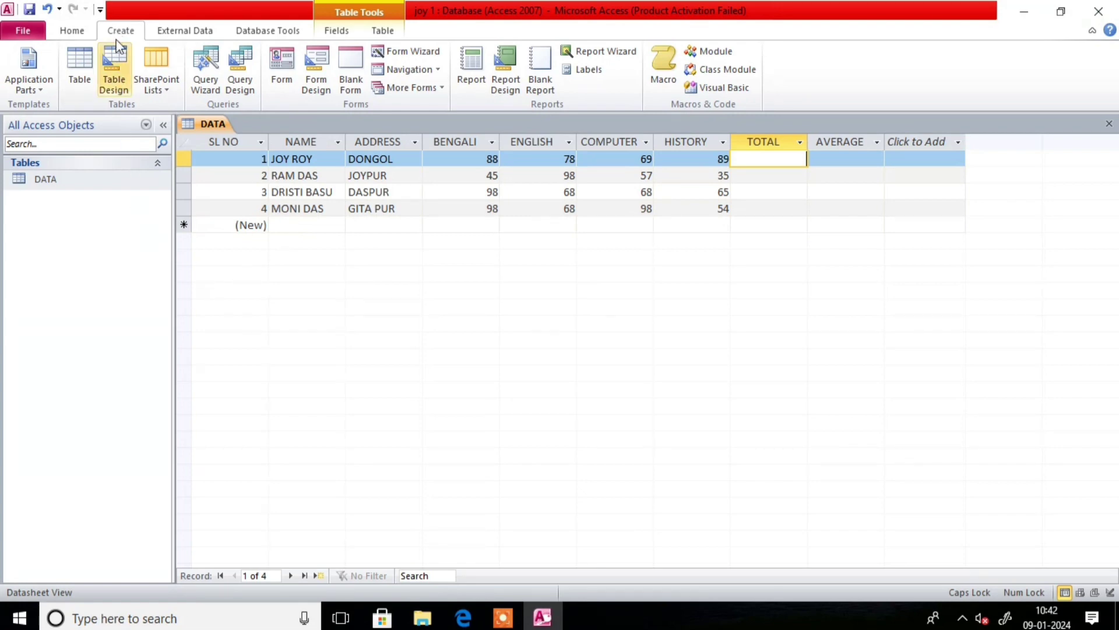
{"action": "left_click", "coordinate": [249, 93]}
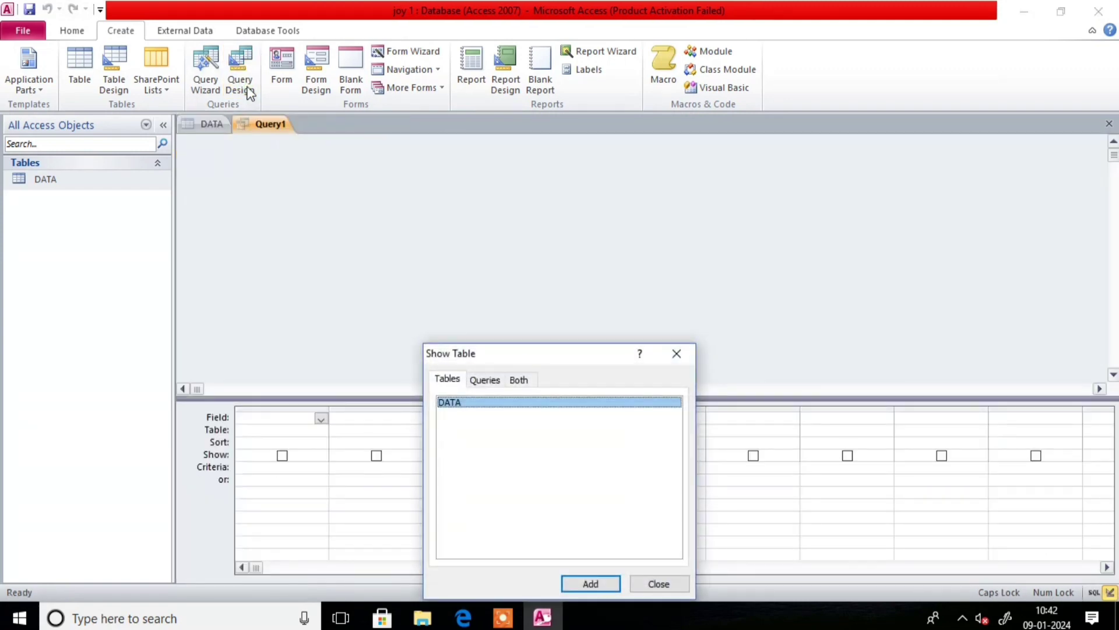
{"action": "left_click_drag", "start_coordinate": [550, 354], "coordinate": [600, 220]}
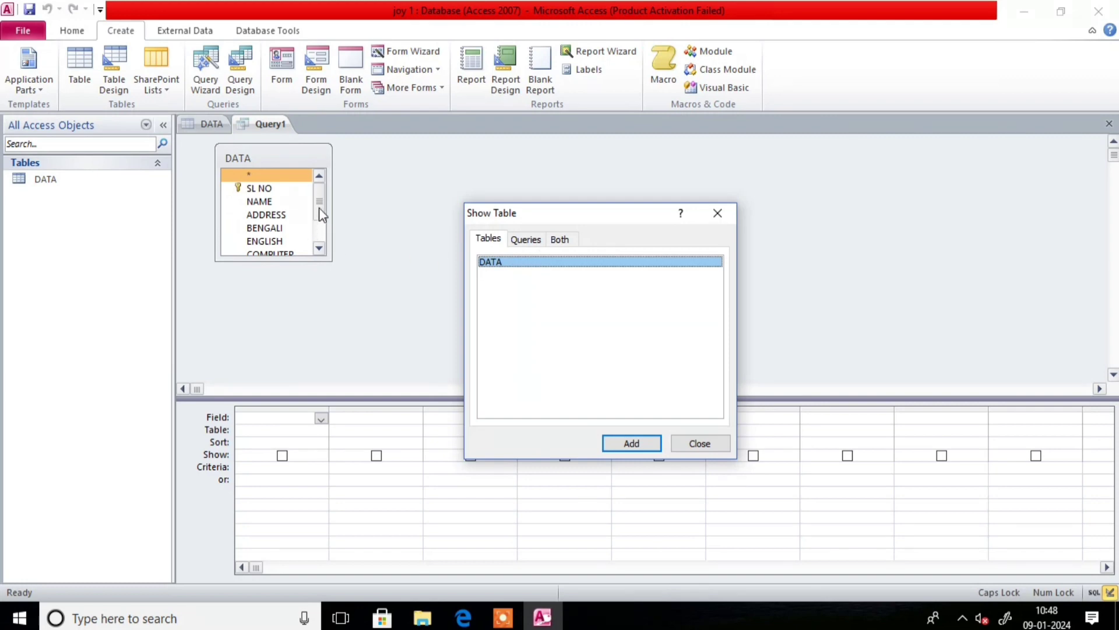
{"action": "left_click", "coordinate": [322, 218]}
{"action": "left_click", "coordinate": [317, 246]}
{"action": "key", "text": "Escape"}
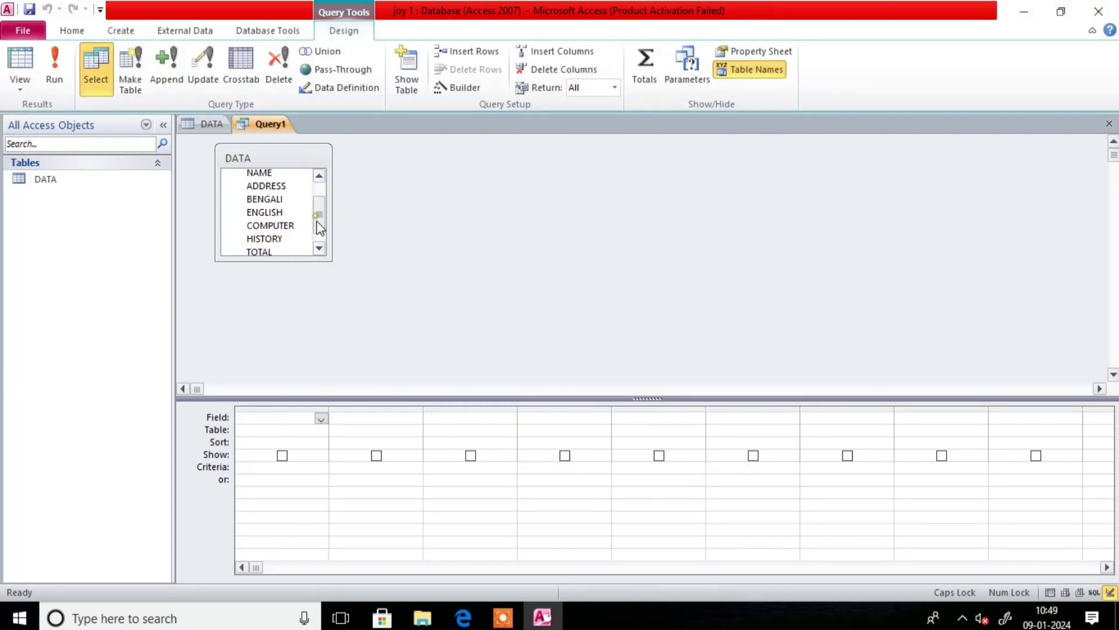
- Add the TOTAL field from DATA as the query's first column
{"action": "scroll", "coordinate": [316, 222], "scroll_direction": "down", "scroll_amount": 3}
{"action": "left_click", "coordinate": [280, 237]}
{"action": "left_click", "coordinate": [267, 242]}
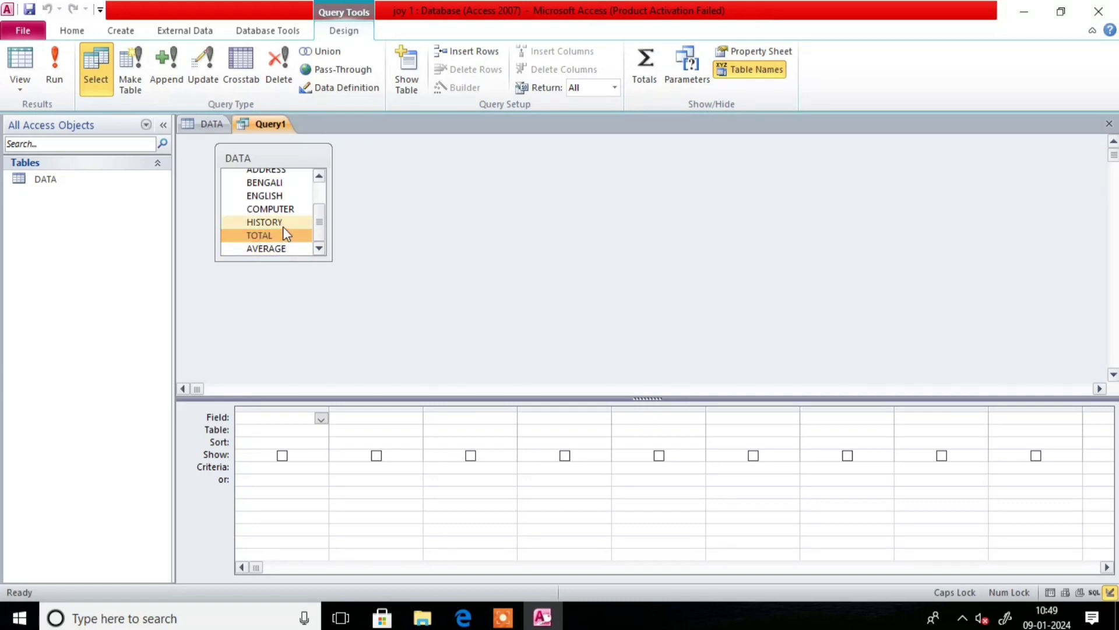
{"action": "double_click", "coordinate": [282, 233]}
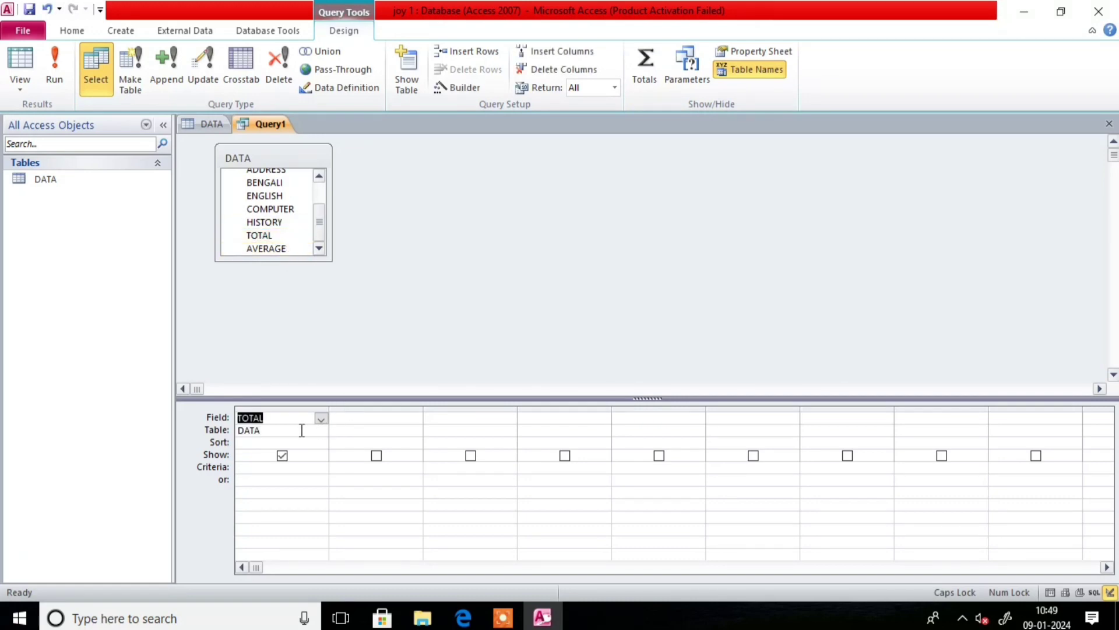
{"action": "left_click", "coordinate": [243, 443]}
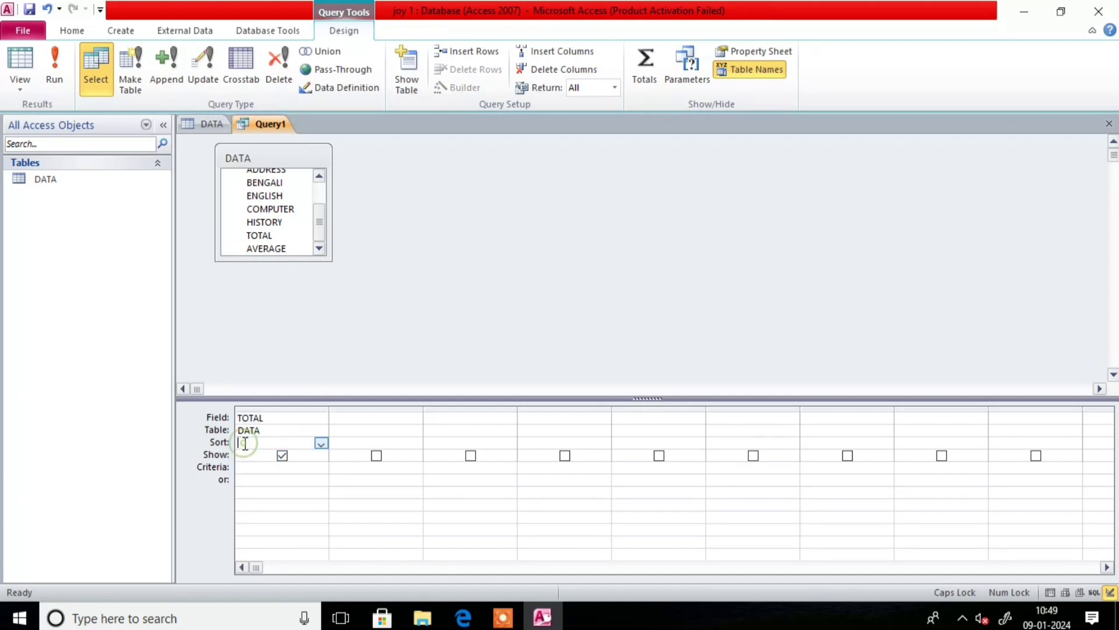
{"action": "left_click", "coordinate": [271, 417]}
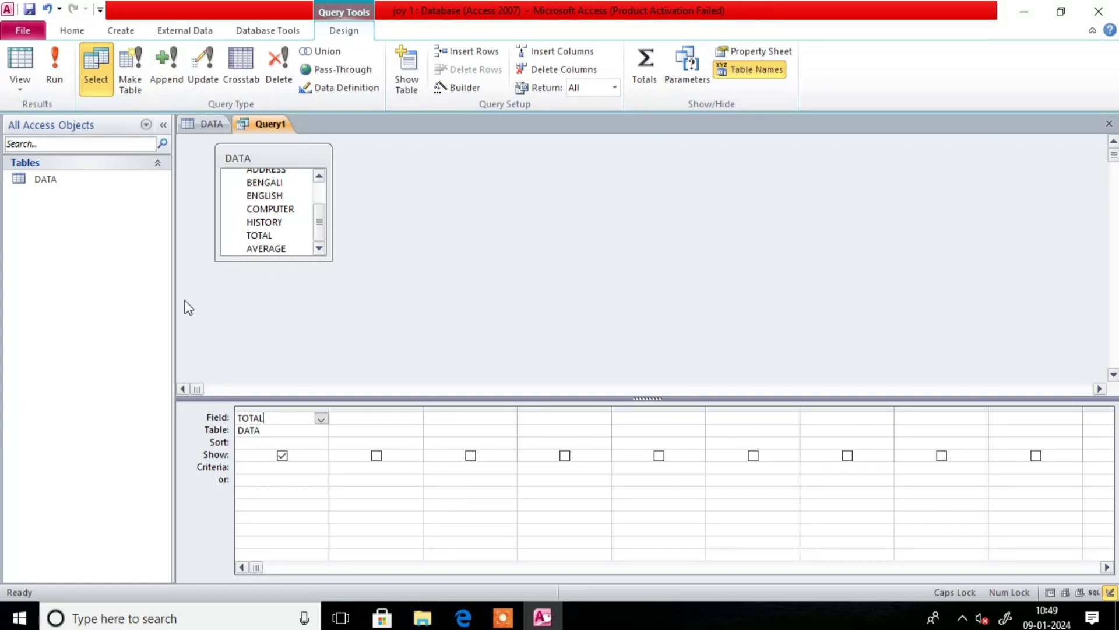
- Make it an Update query and open a Zoom box for TOTAL's Update To, font size 18
{"action": "left_click", "coordinate": [205, 61]}
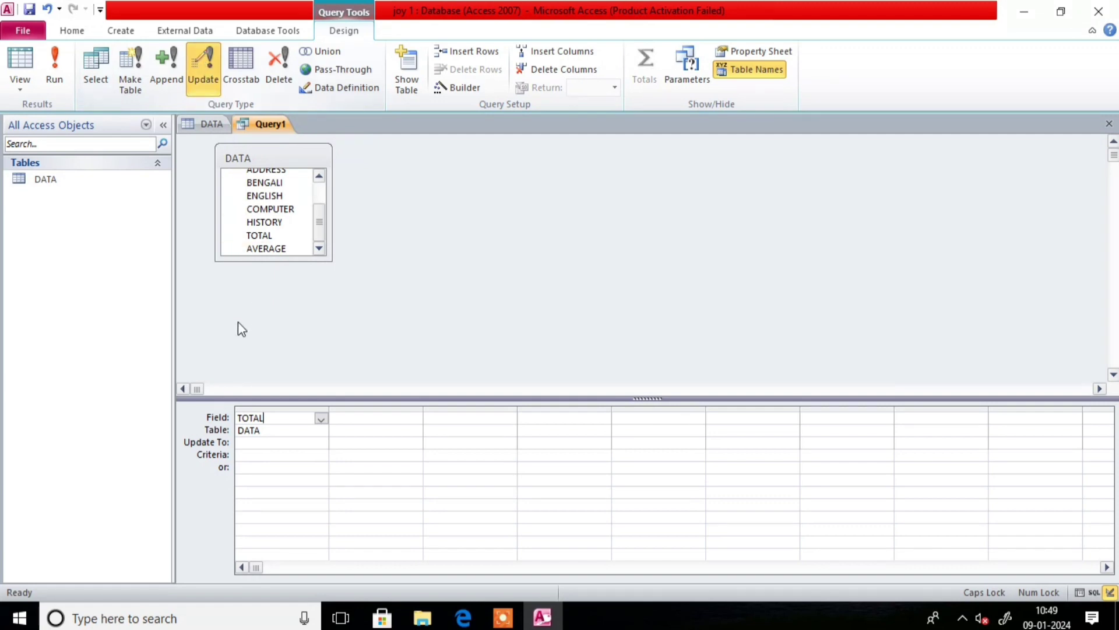
{"action": "left_click", "coordinate": [240, 442]}
{"action": "right_click", "coordinate": [262, 443]}
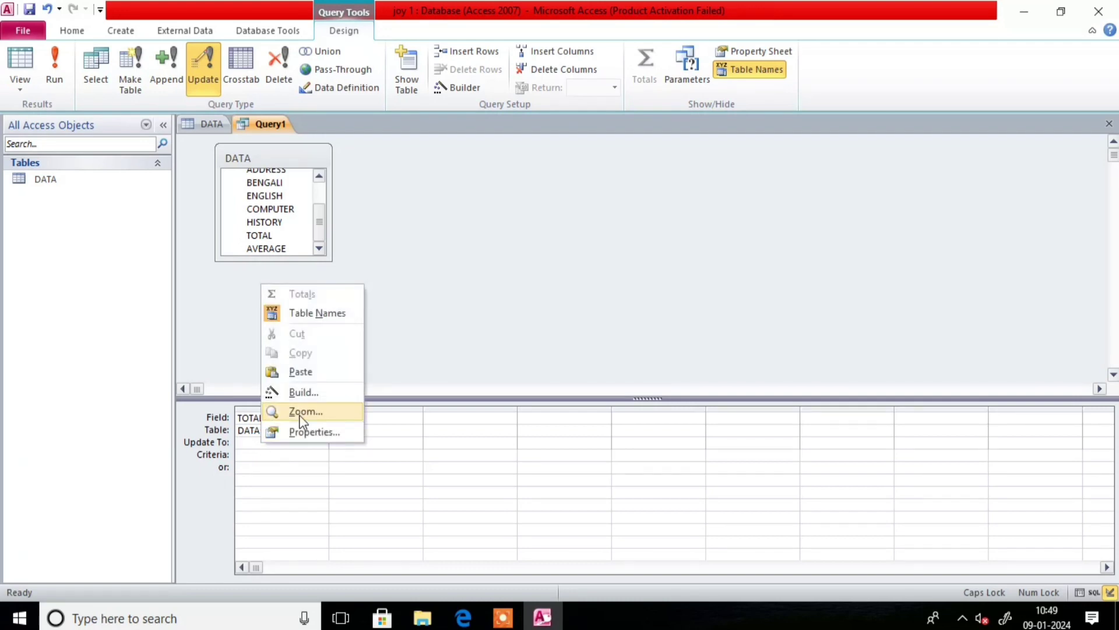
{"action": "left_click", "coordinate": [301, 414]}
{"action": "left_click", "coordinate": [745, 324]}
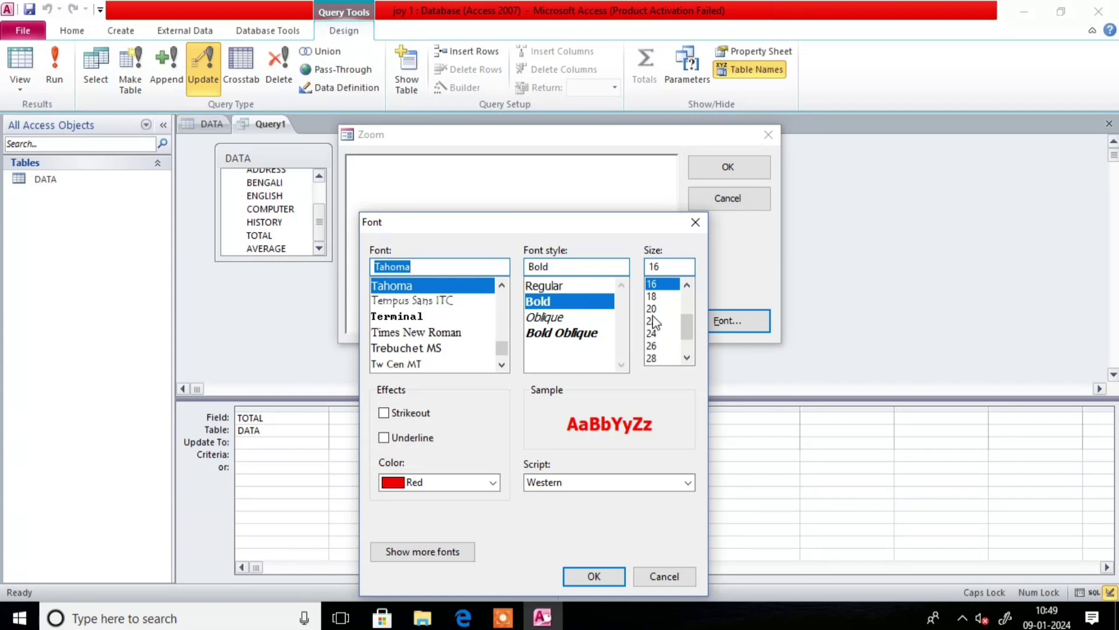
{"action": "left_click", "coordinate": [652, 296]}
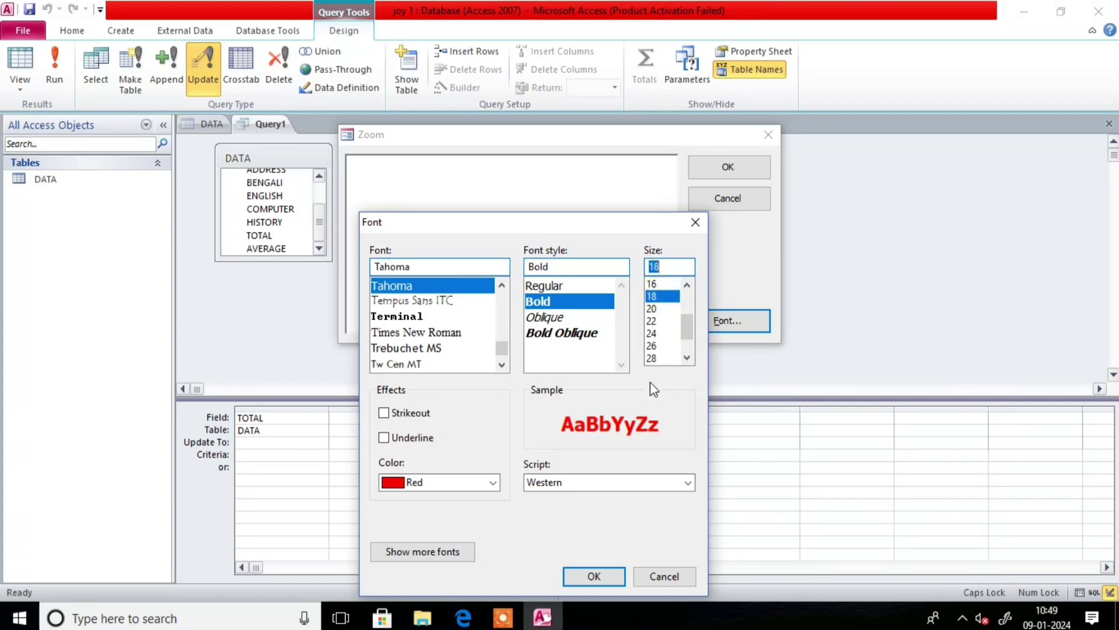
{"action": "left_click", "coordinate": [601, 578]}
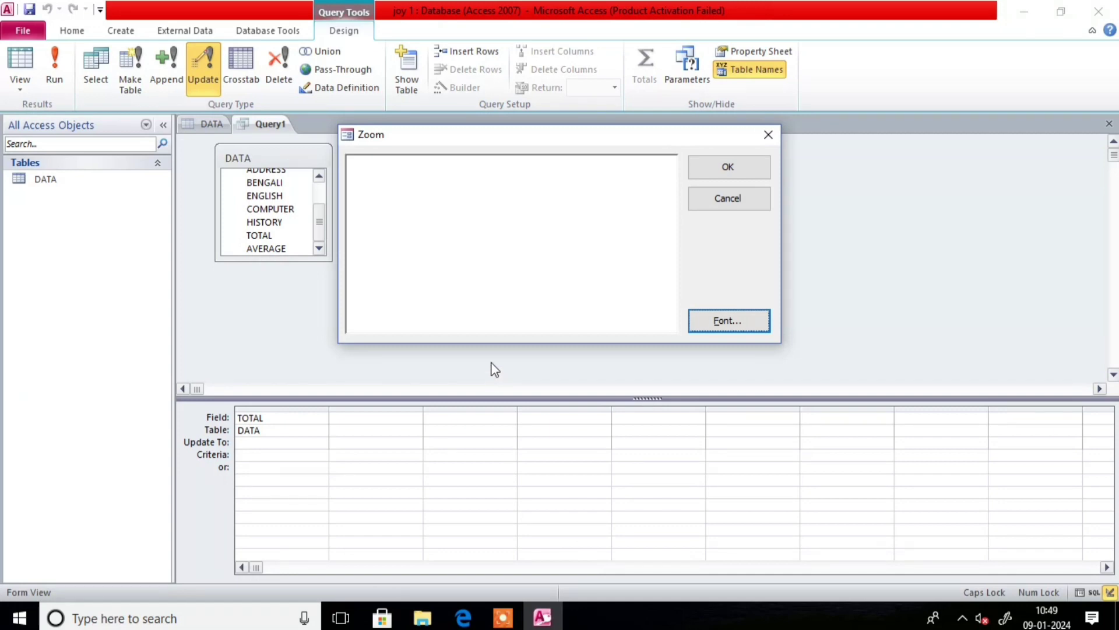
- Set TOTAL's Update To expression to [BENGALI]+[ENGLISH]+[COMPUTER]+[HISTORY]
{"action": "left_click", "coordinate": [406, 183]}
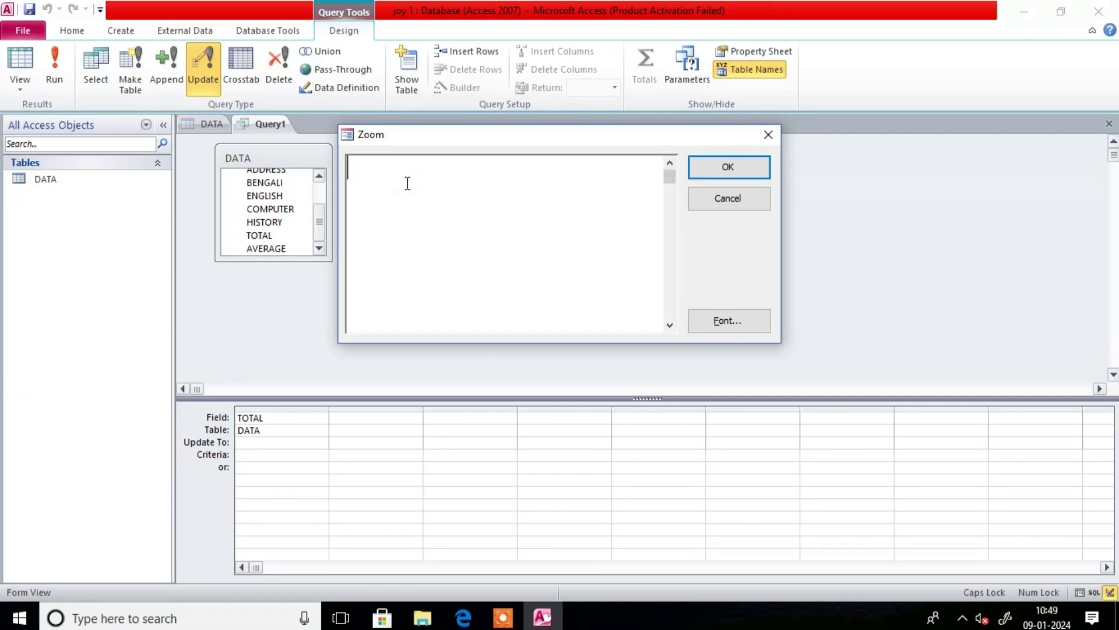
{"action": "type", "text": "[BEN"}
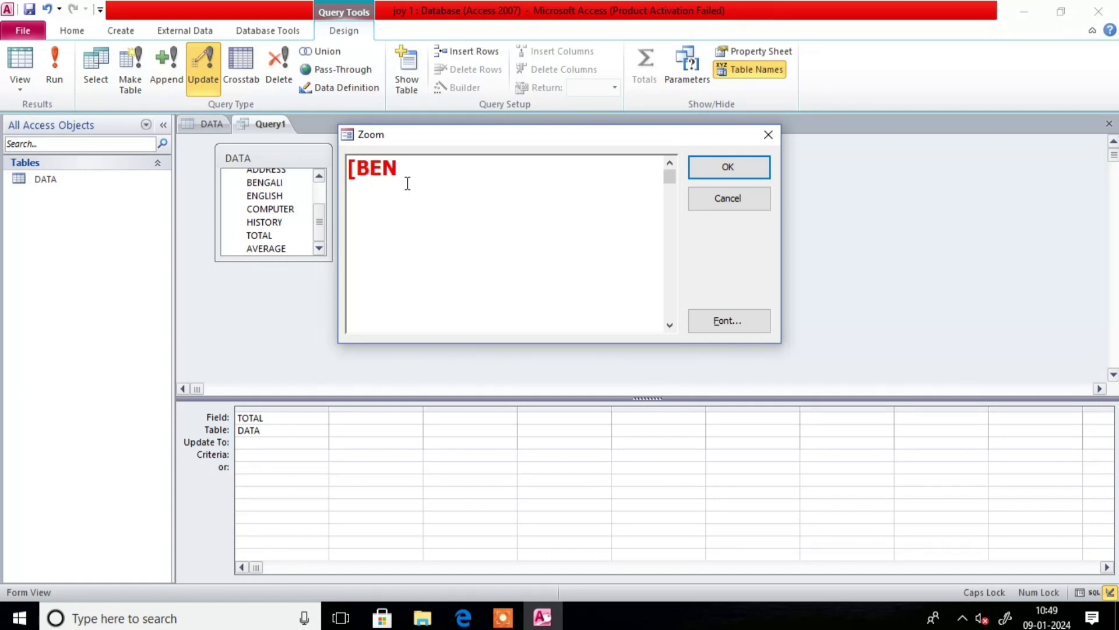
{"action": "type", "text": "GALI]+"}
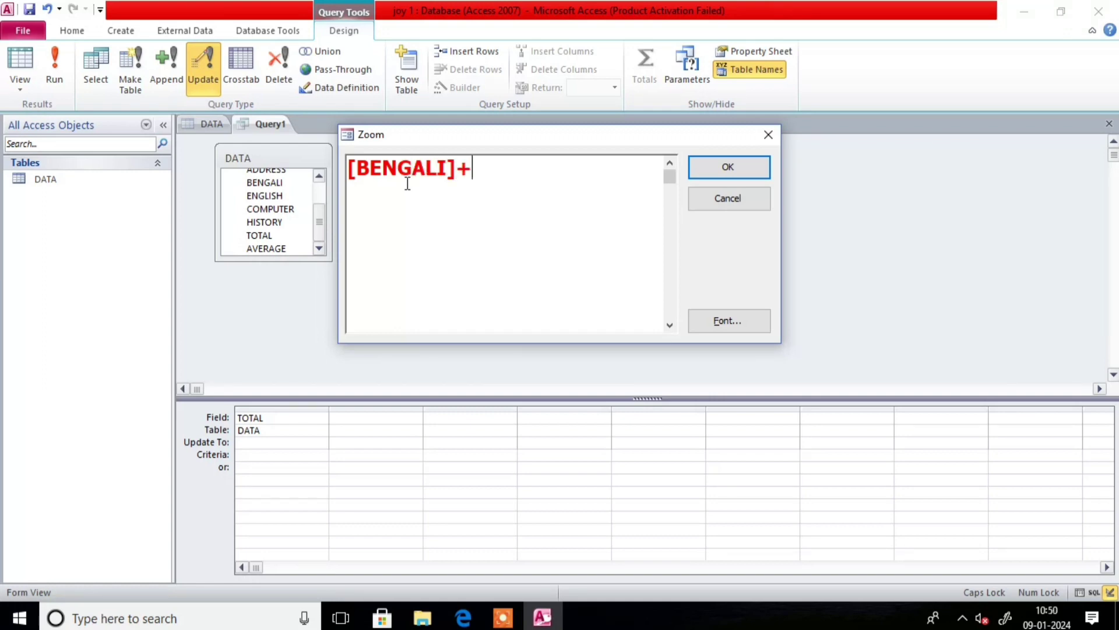
{"action": "type", "text": "[ENG"}
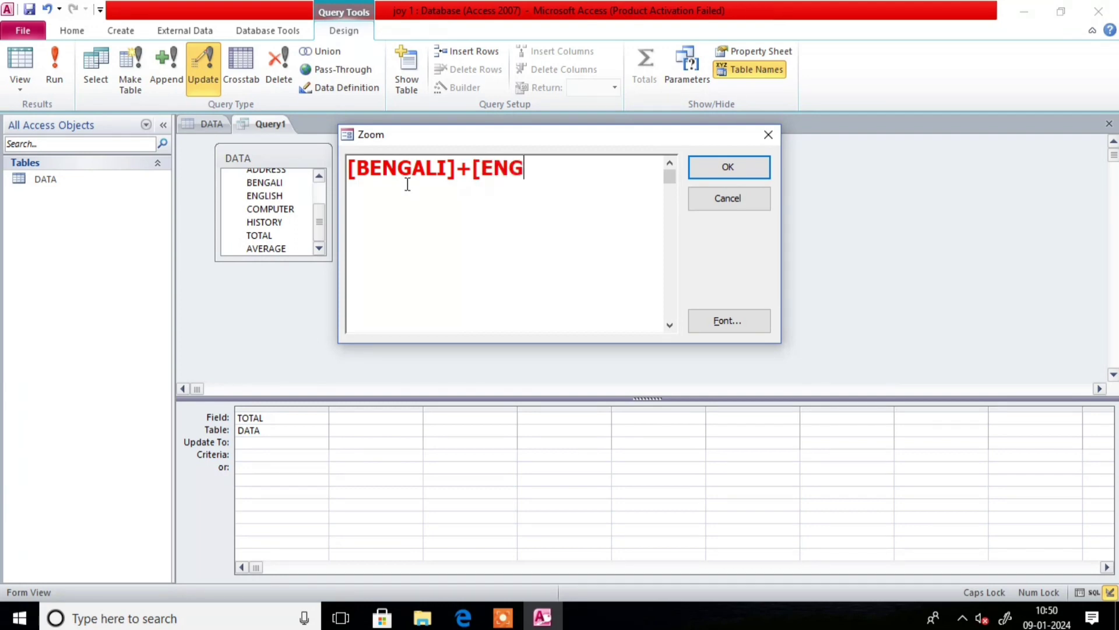
{"action": "type", "text": "LISH"}
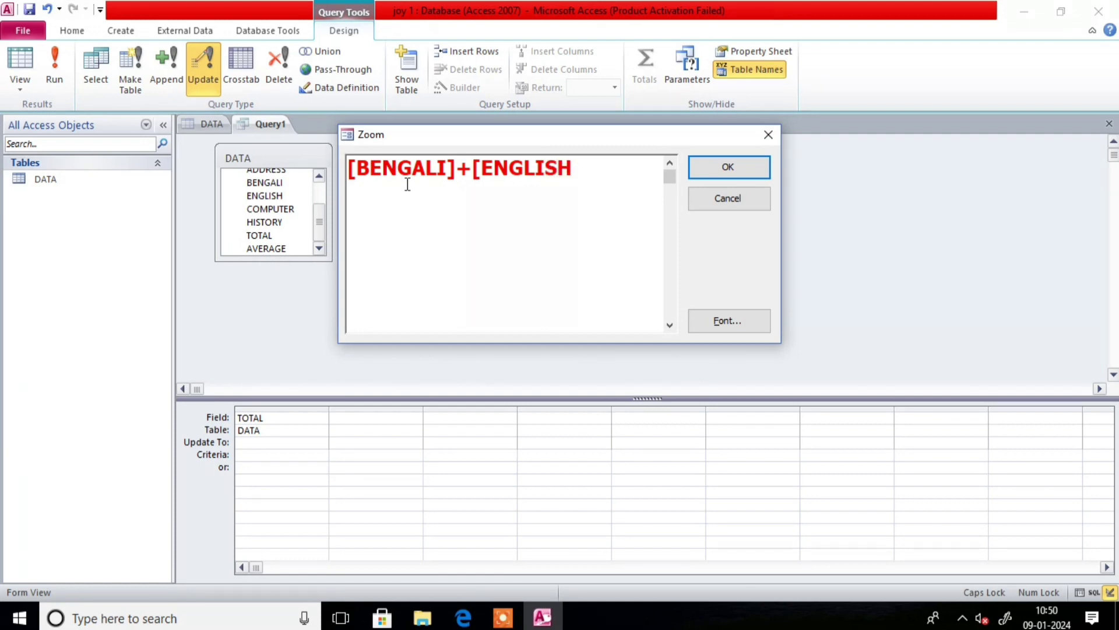
{"action": "type", "text": "]+[CO"}
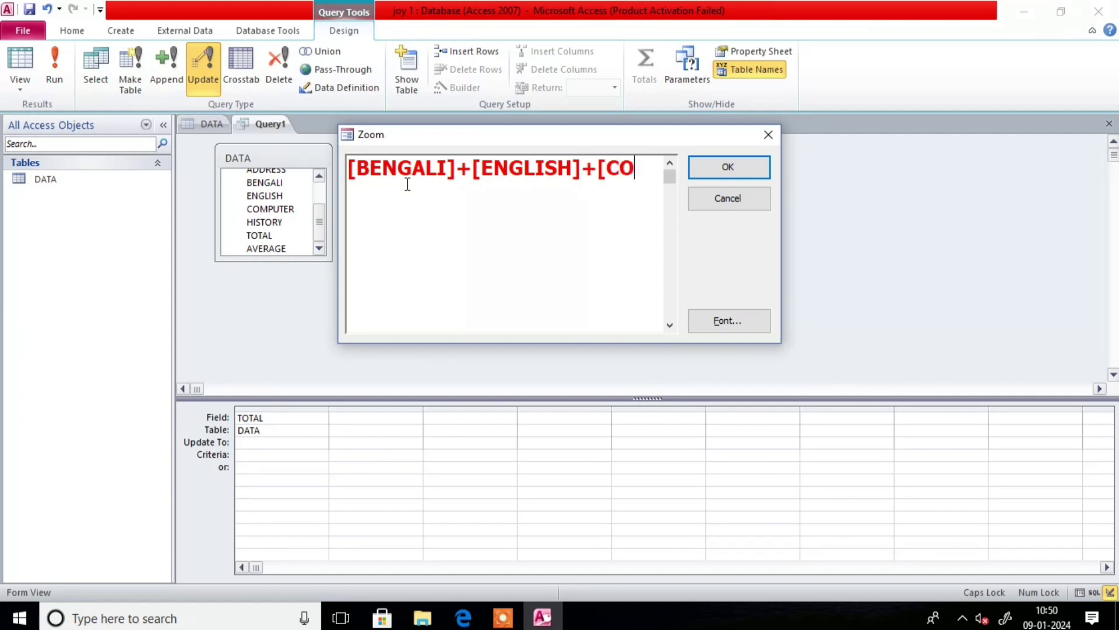
{"action": "type", "text": "MPUT"}
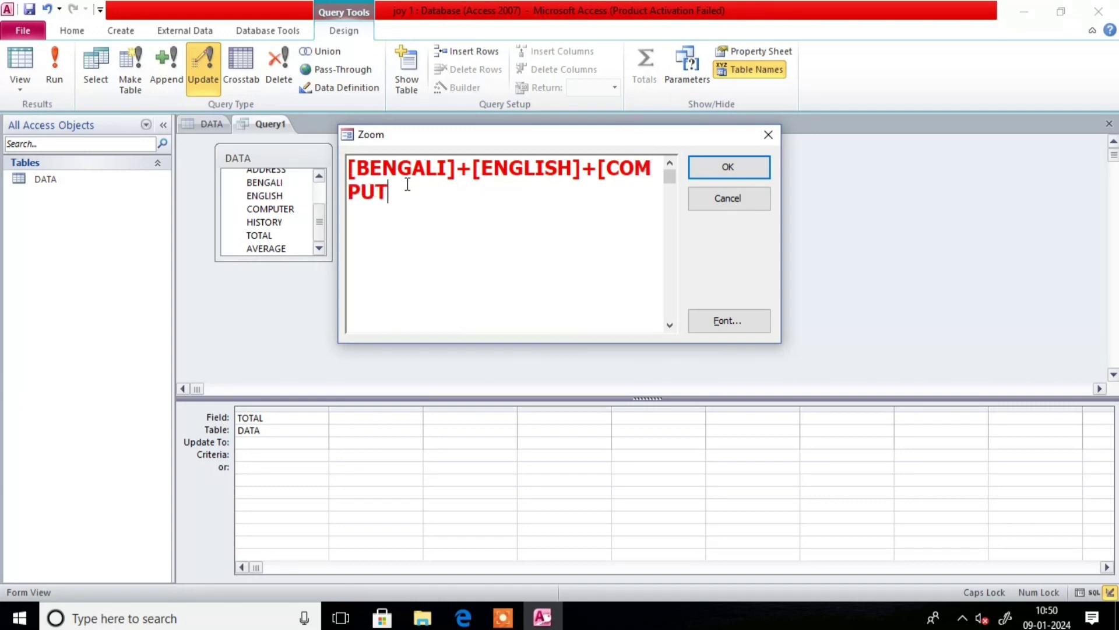
{"action": "type", "text": "ER]+[HIS"}
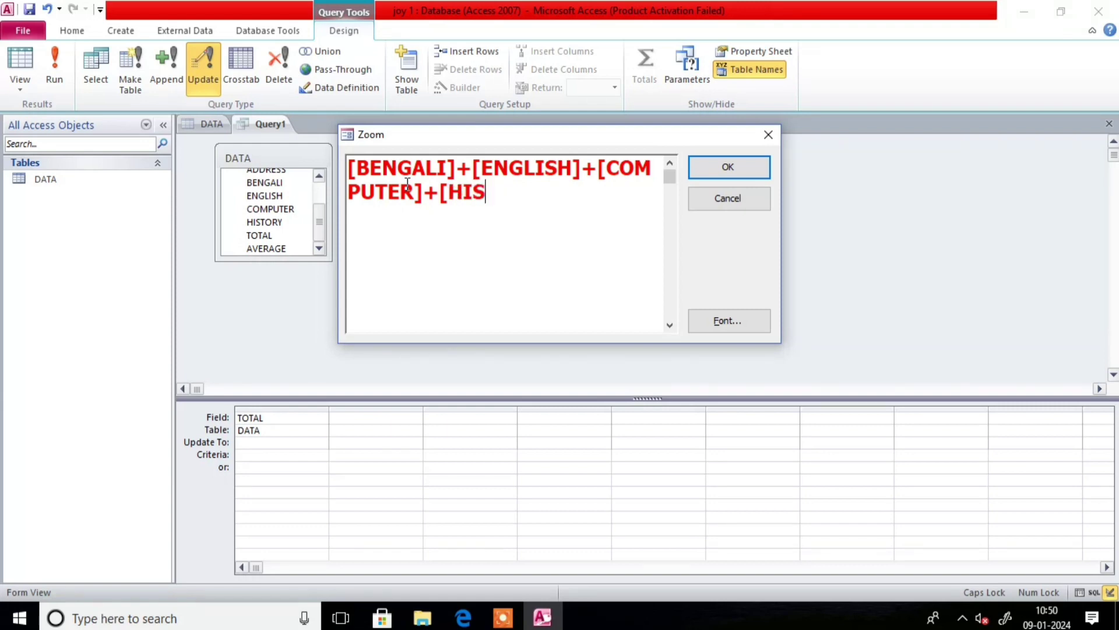
{"action": "type", "text": "TORY"}
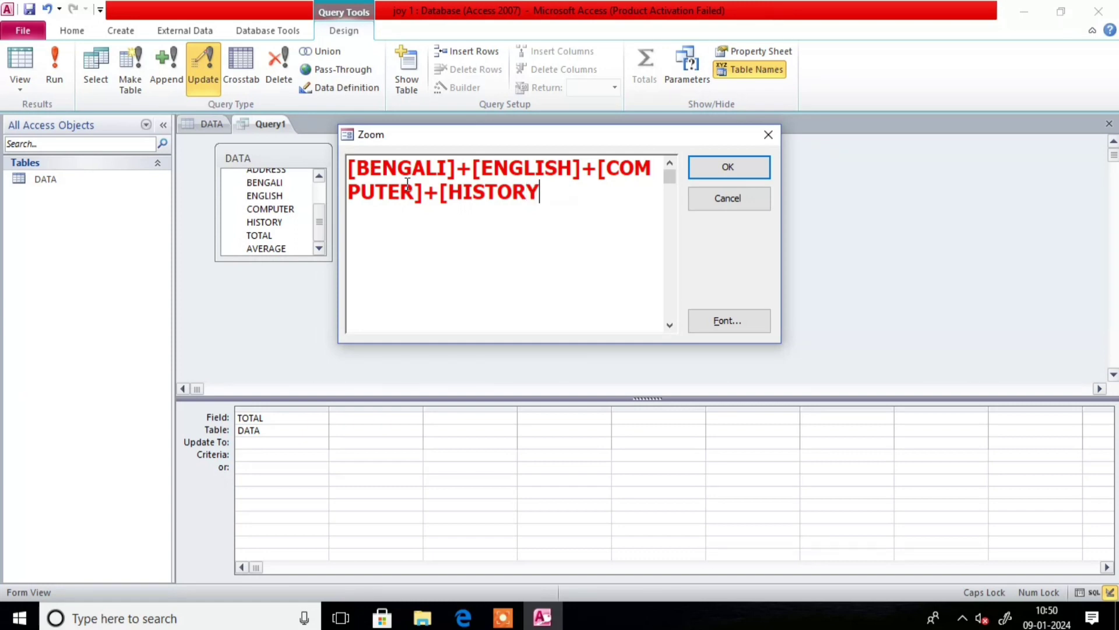
{"action": "type", "text": "]"}
{"action": "left_click", "coordinate": [745, 164]}
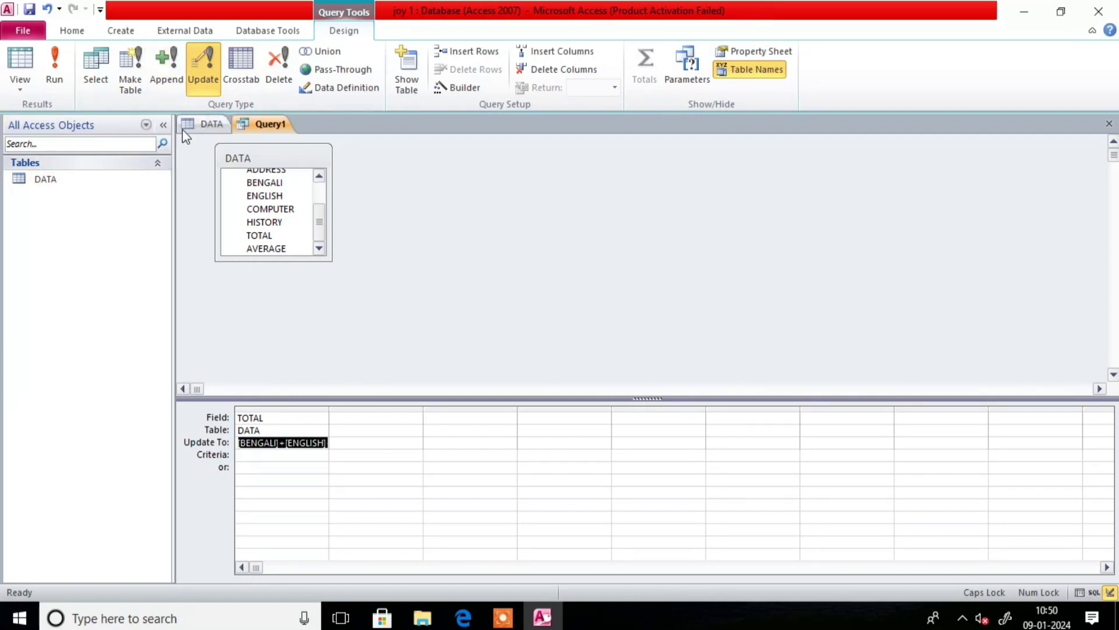
- Run the TOTAL update query, confirming the 4-row update, then switch to the DATA table
{"action": "left_click", "coordinate": [56, 73]}
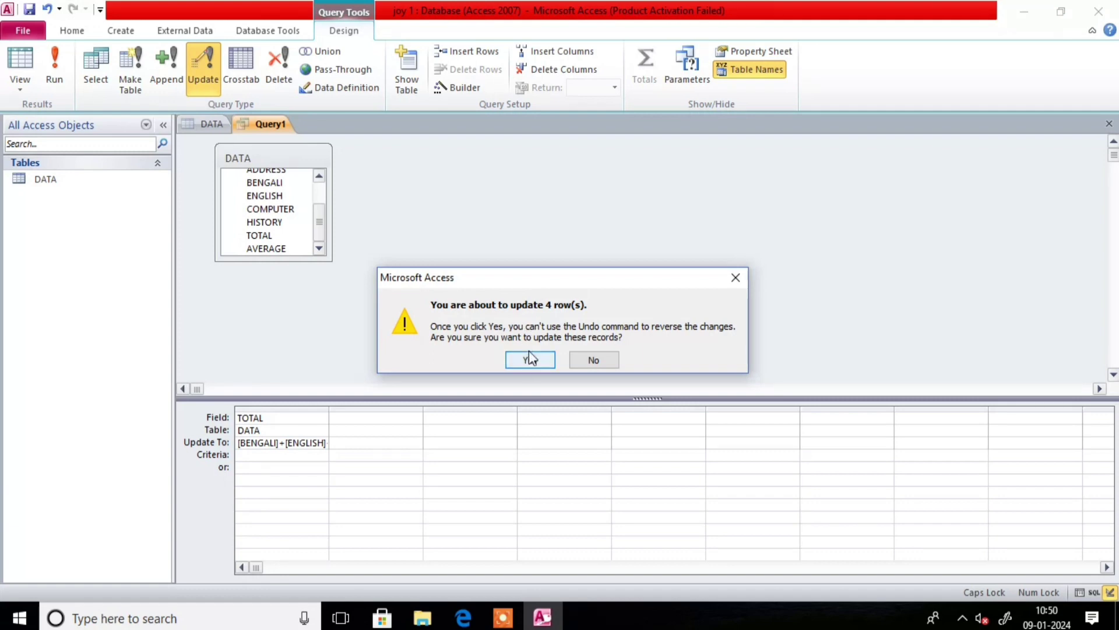
{"action": "left_click", "coordinate": [532, 361]}
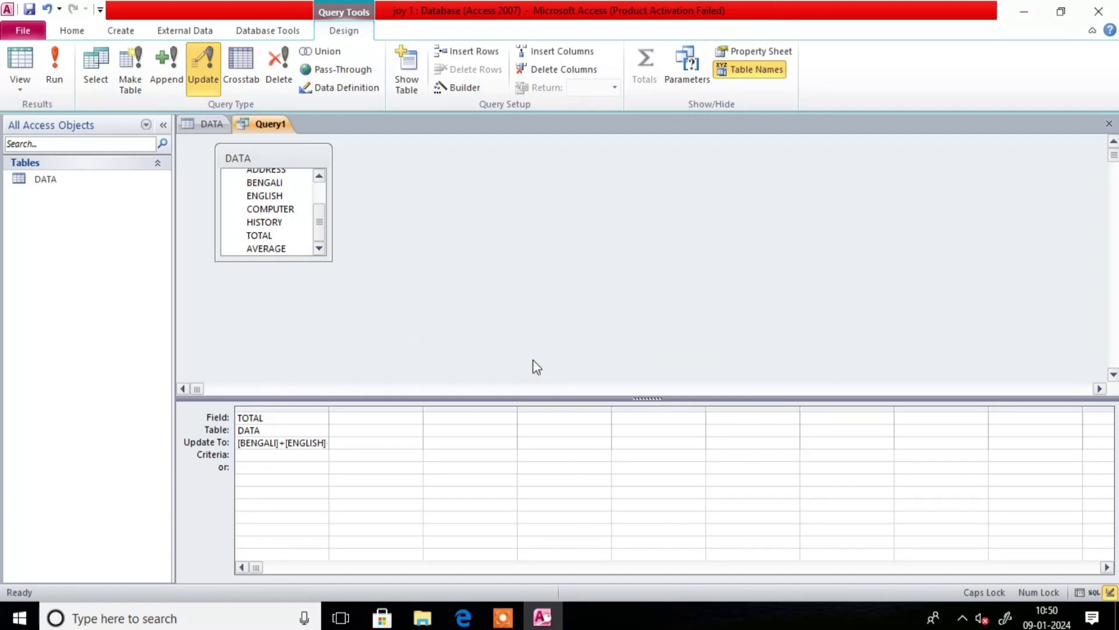
{"action": "left_click", "coordinate": [53, 73]}
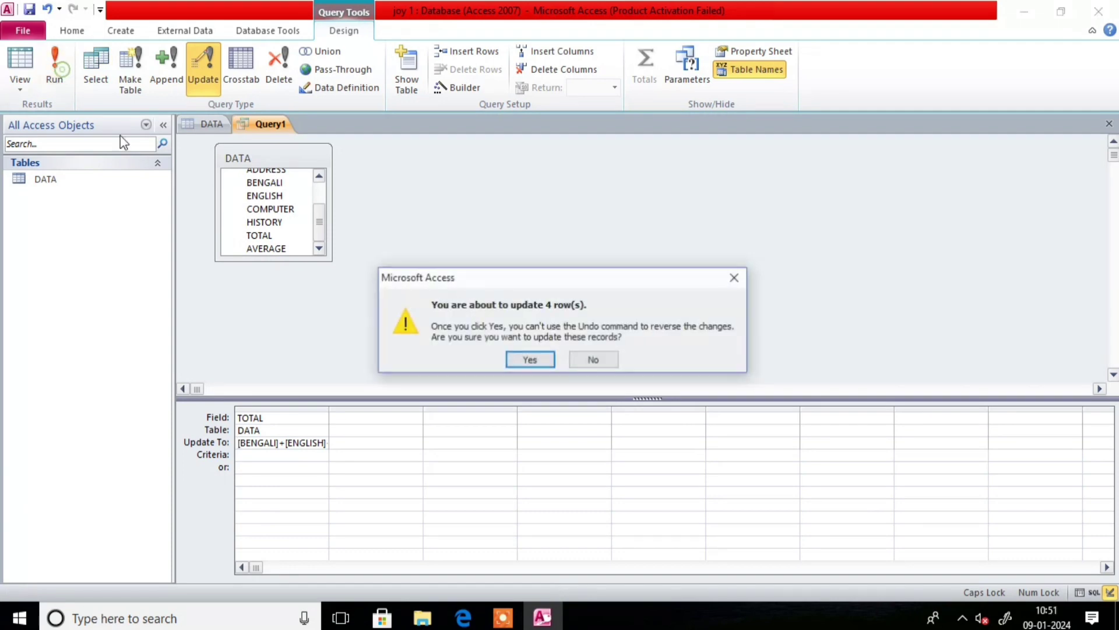
{"action": "left_click", "coordinate": [528, 360]}
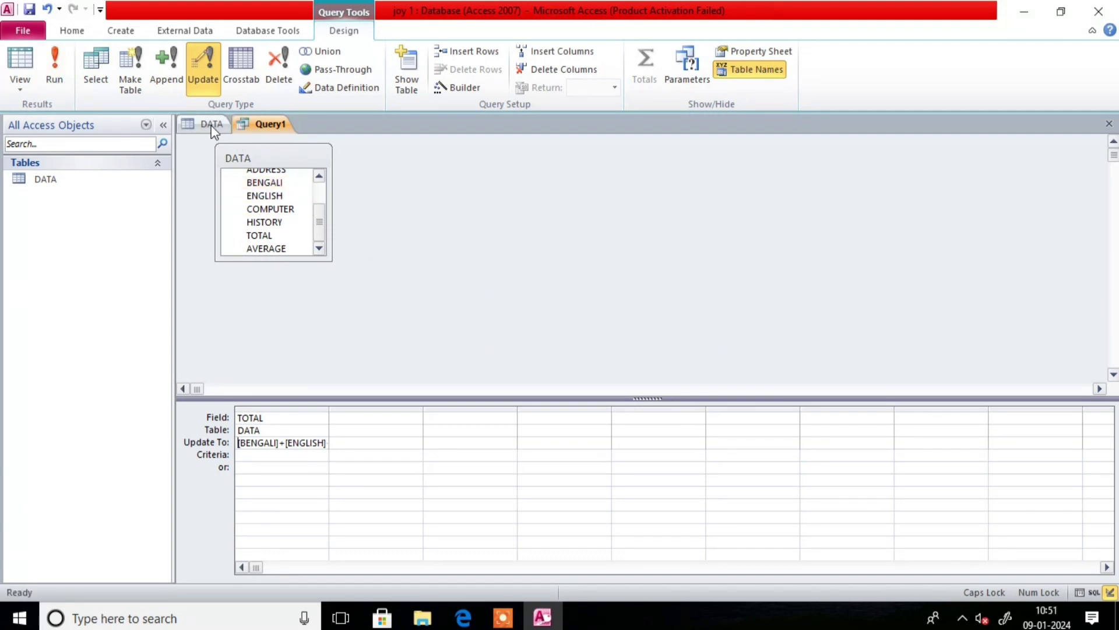
{"action": "left_click", "coordinate": [212, 125]}
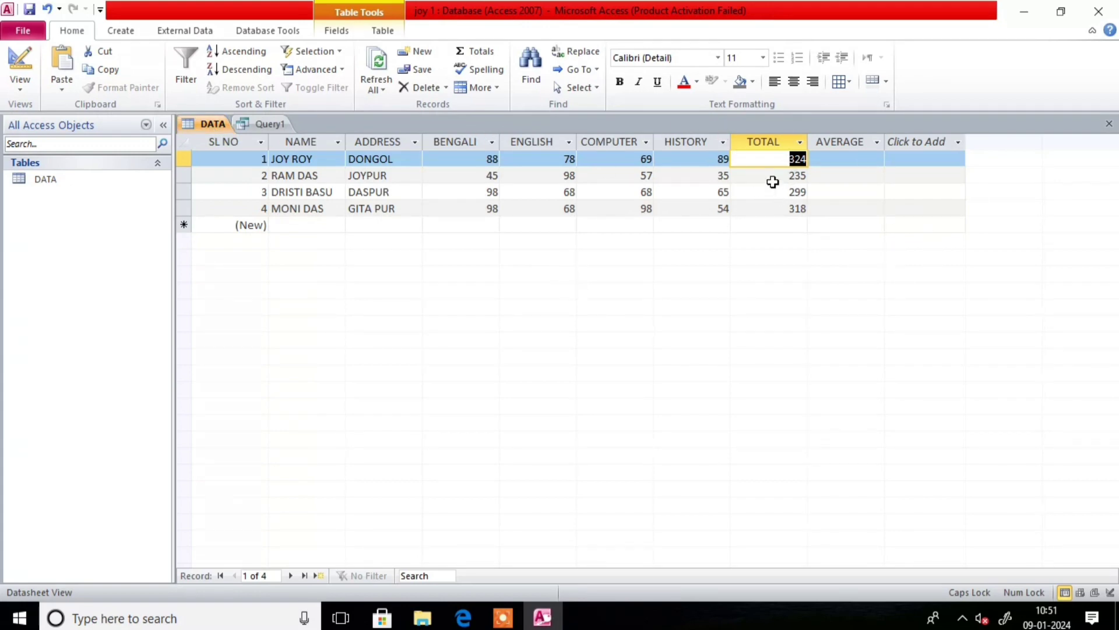
- Check row 1's TOTAL value and select its empty AVERAGE cell
{"action": "left_click", "coordinate": [774, 156]}
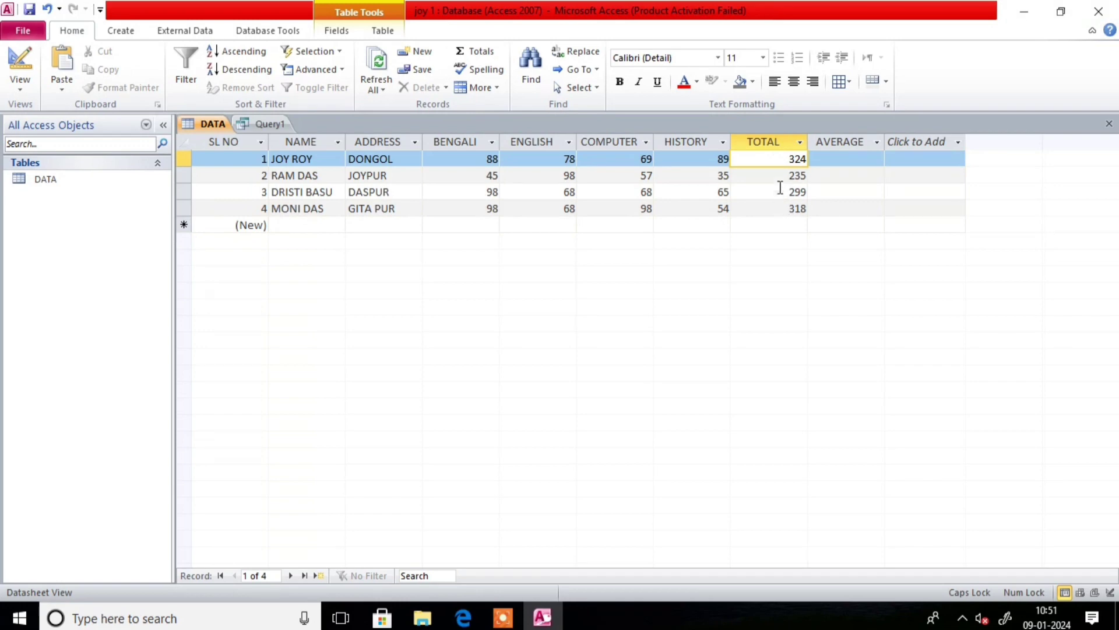
{"action": "left_click", "coordinate": [832, 158]}
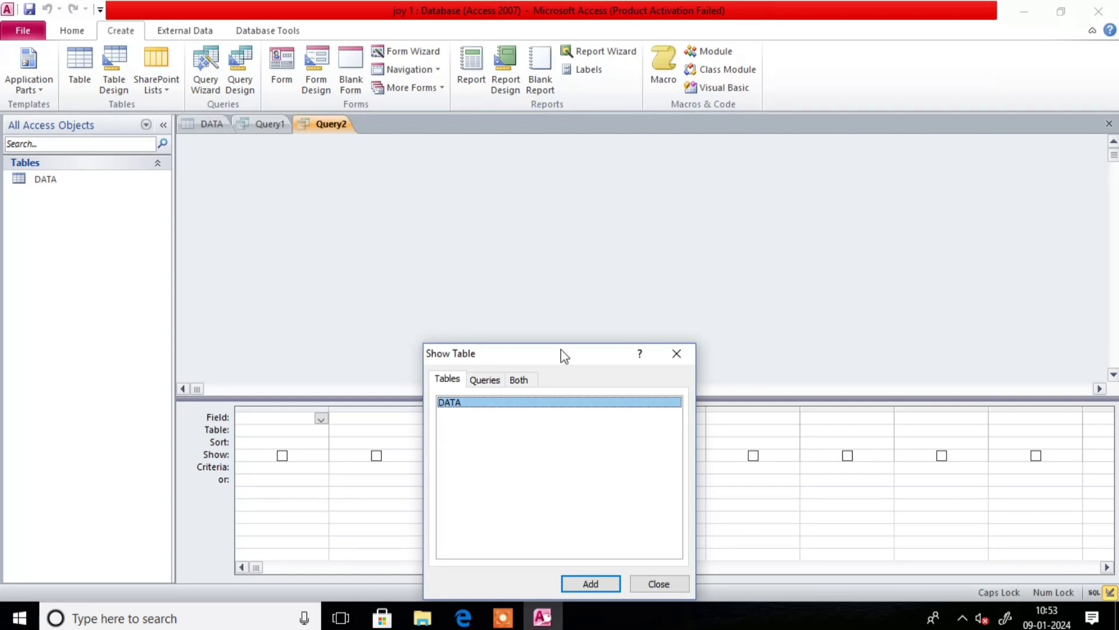
- Add the DATA table to the new query design
{"action": "left_click_drag", "start_coordinate": [560, 352], "coordinate": [625, 184]}
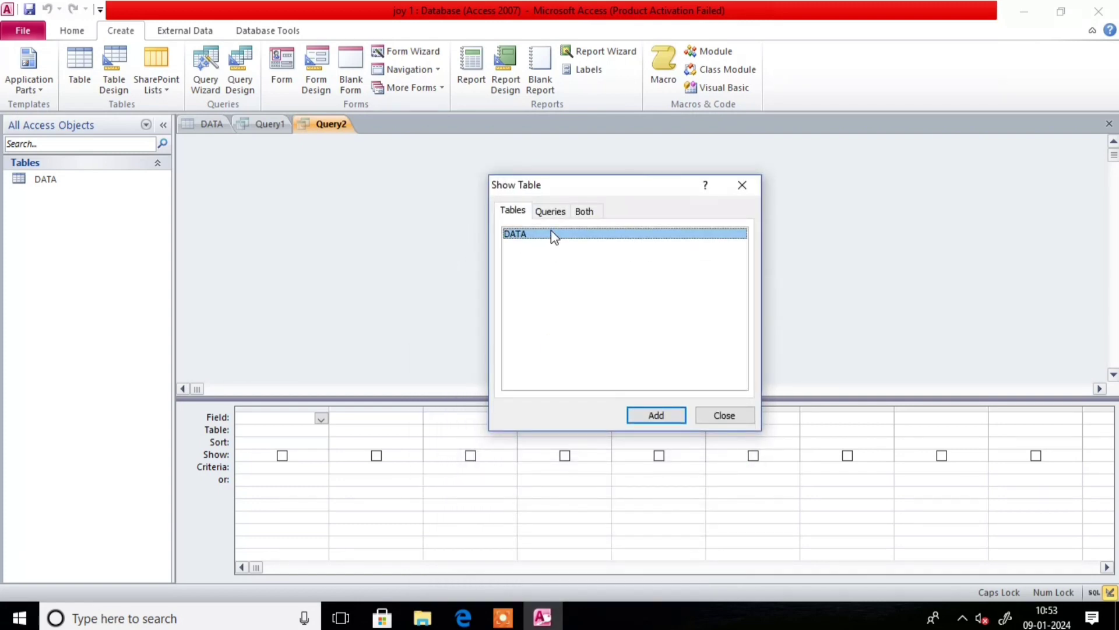
{"action": "left_click", "coordinate": [252, 418]}
{"action": "left_click", "coordinate": [659, 415]}
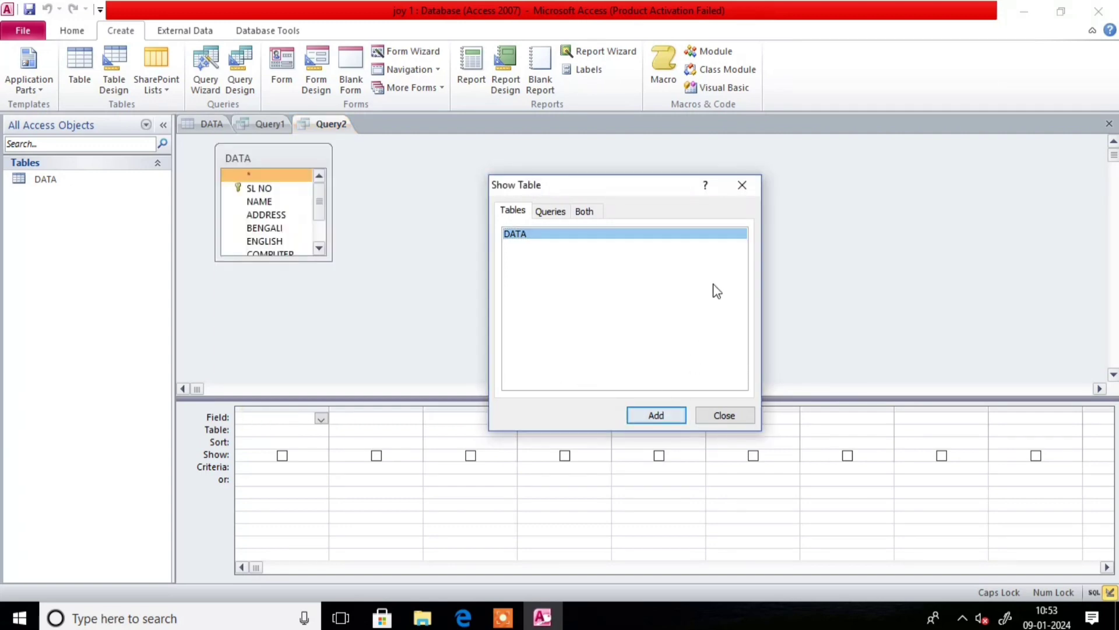
{"action": "left_click", "coordinate": [742, 186]}
- Put AVERAGE in the first query column and make it an Update query
{"action": "left_click", "coordinate": [264, 418]}
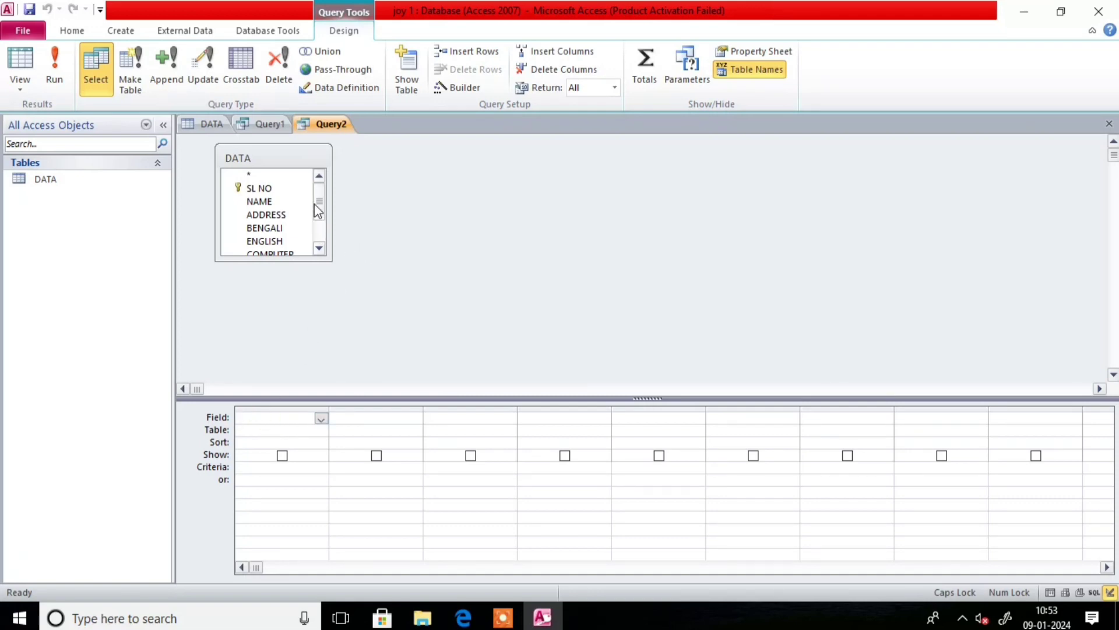
{"action": "left_click_drag", "start_coordinate": [318, 207], "coordinate": [320, 226]}
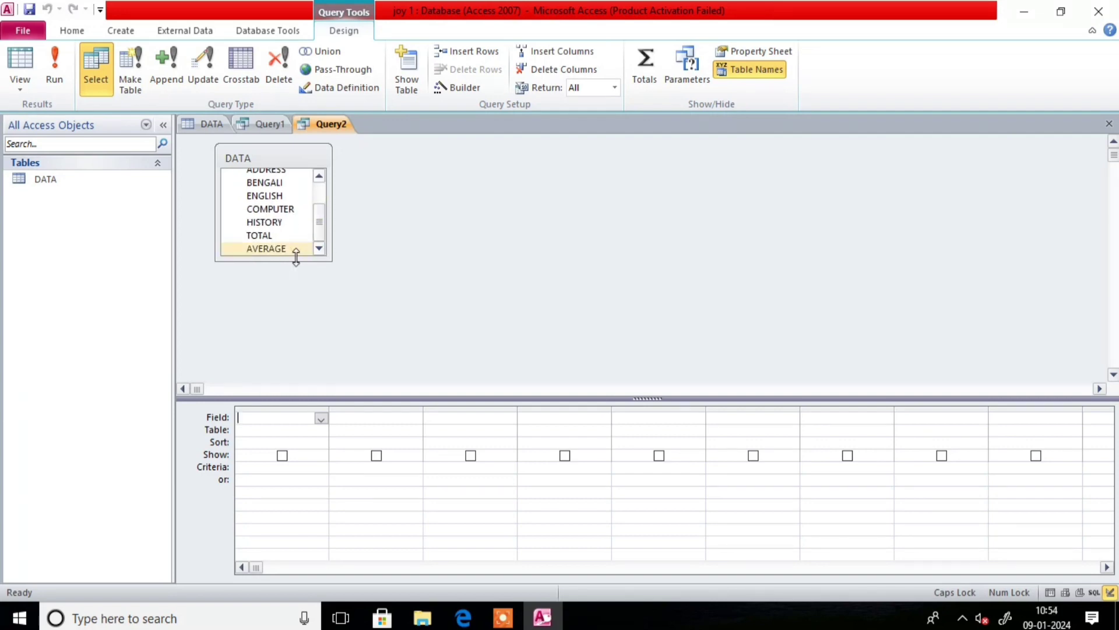
{"action": "left_click", "coordinate": [272, 249]}
{"action": "double_click", "coordinate": [272, 251]}
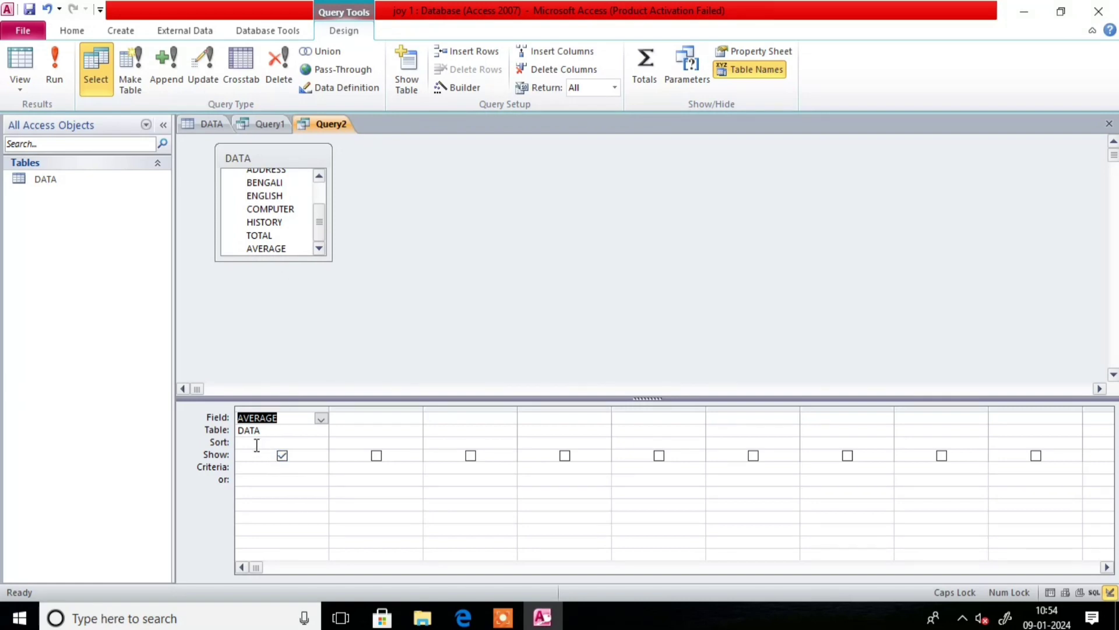
{"action": "left_click", "coordinate": [259, 439]}
{"action": "left_click", "coordinate": [260, 442]}
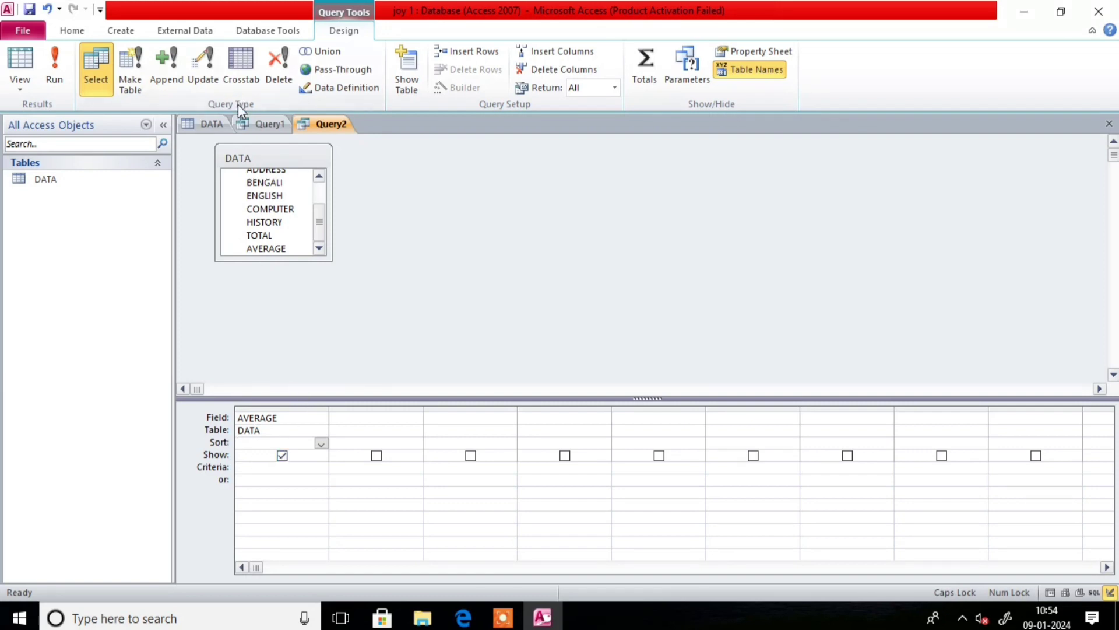
{"action": "left_click", "coordinate": [214, 67]}
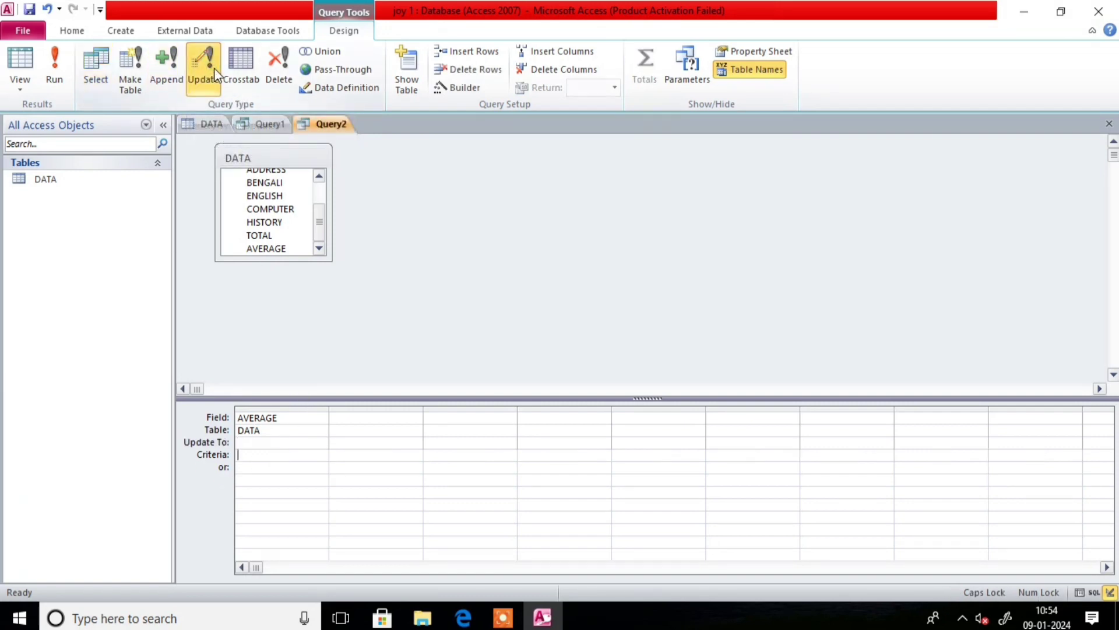
- Set AVERAGE's Update To expression to [TOTAL]/4 using the Zoom box
{"action": "left_click", "coordinate": [240, 442]}
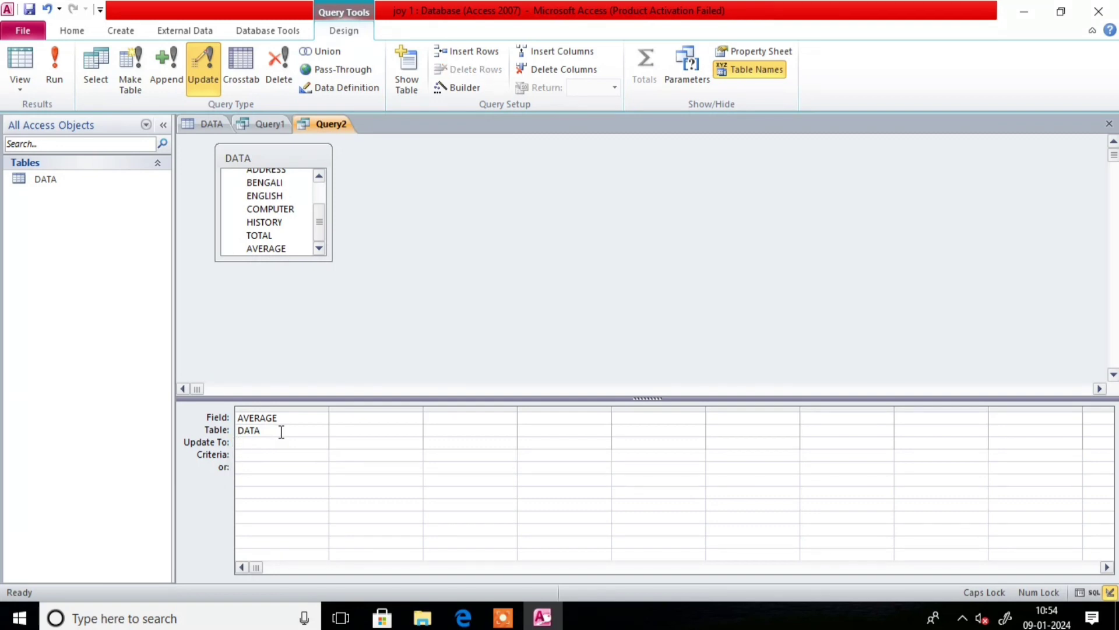
{"action": "right_click", "coordinate": [257, 441]}
{"action": "left_click", "coordinate": [295, 412]}
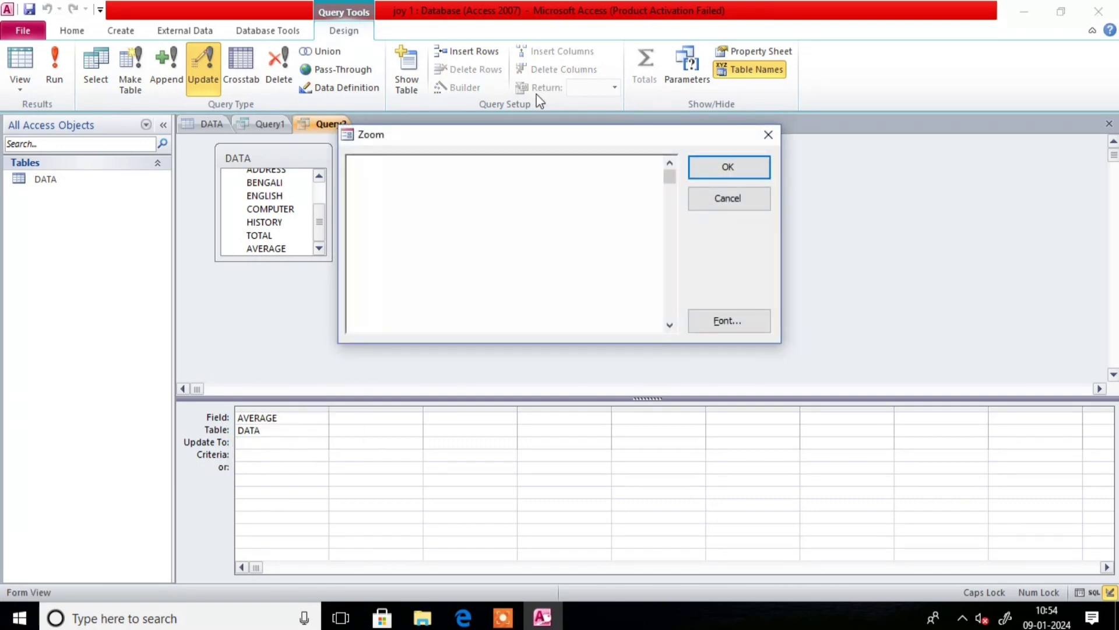
{"action": "left_click_drag", "start_coordinate": [516, 142], "coordinate": [672, 160]}
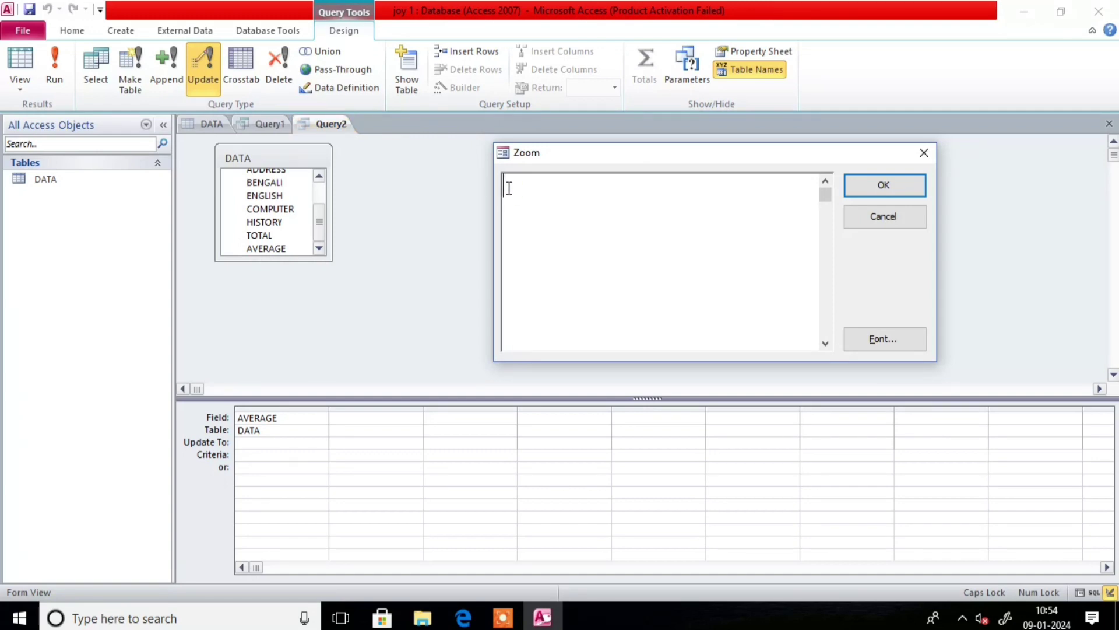
{"action": "left_click", "coordinate": [508, 188]}
{"action": "type", "text": "[TOTA"}
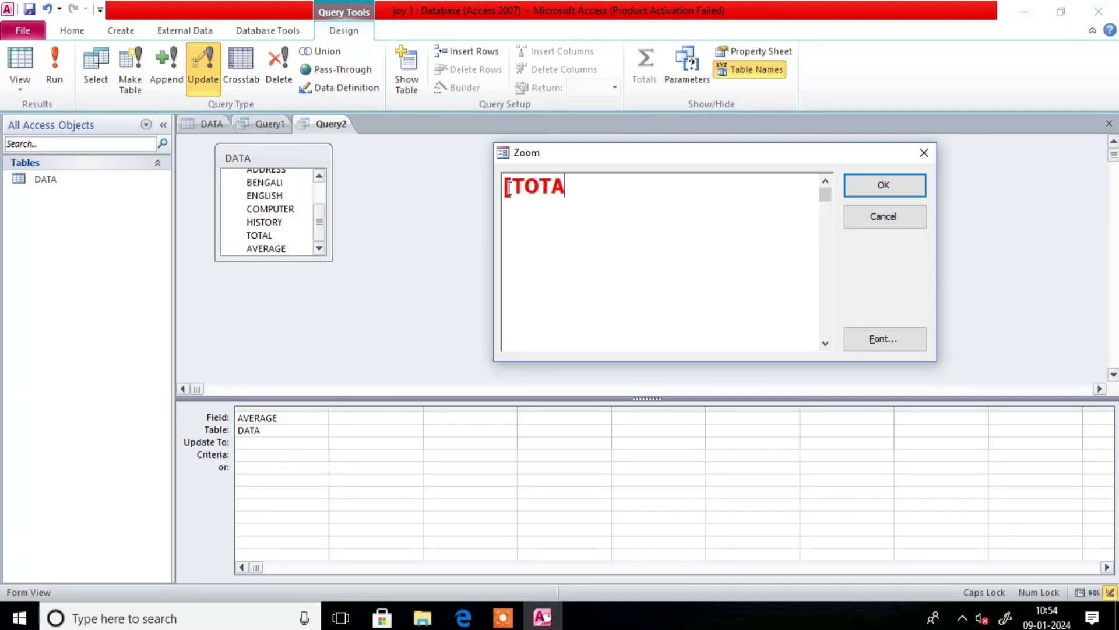
{"action": "type", "text": "L]/4"}
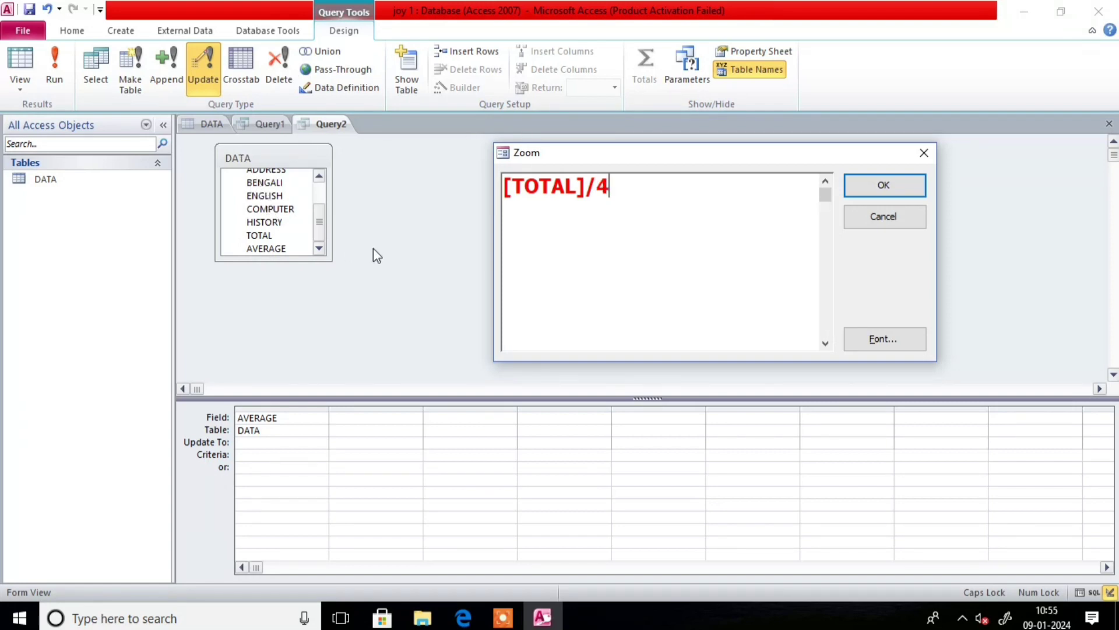
{"action": "left_click", "coordinate": [859, 187]}
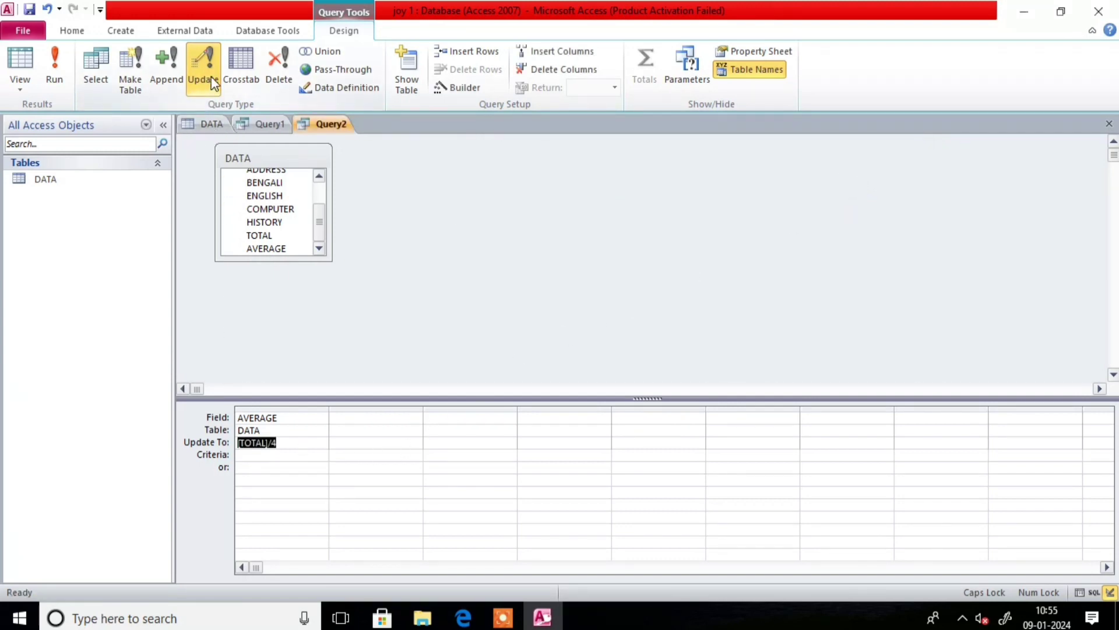
- Run the AVERAGE update on 4 rows and check the averages 81, 80, 75, 59
{"action": "left_click", "coordinate": [55, 75]}
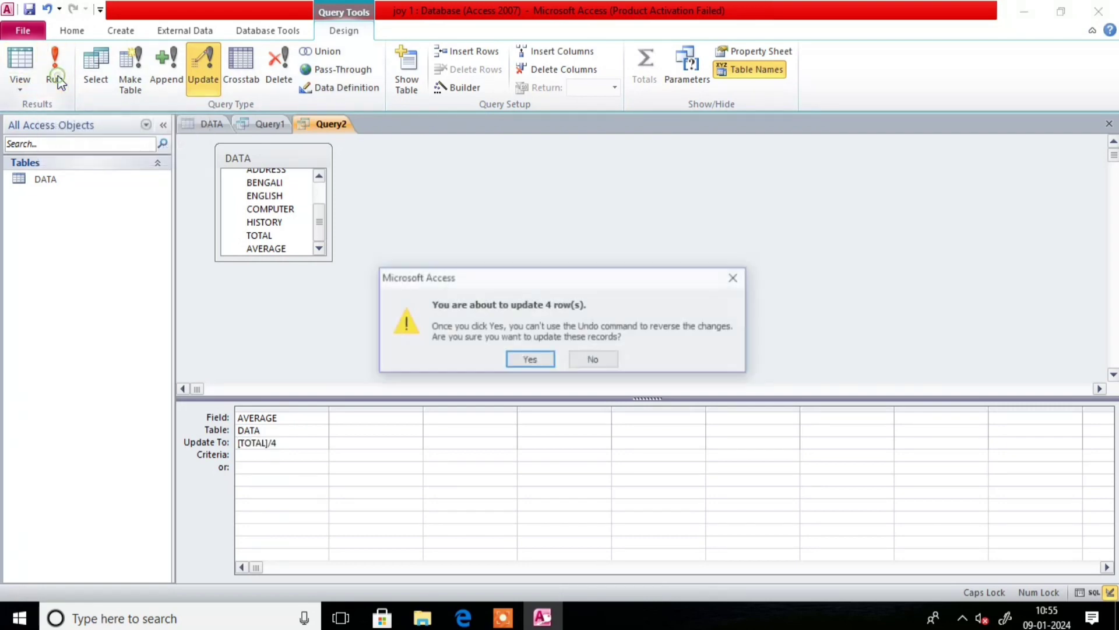
{"action": "left_click", "coordinate": [539, 359]}
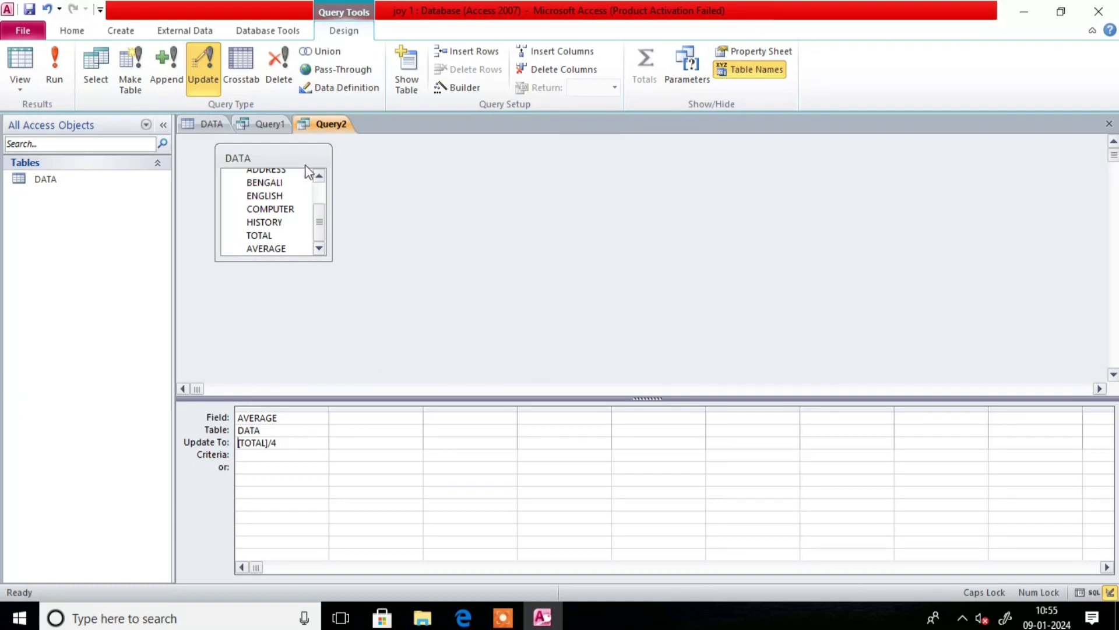
{"action": "left_click", "coordinate": [220, 124]}
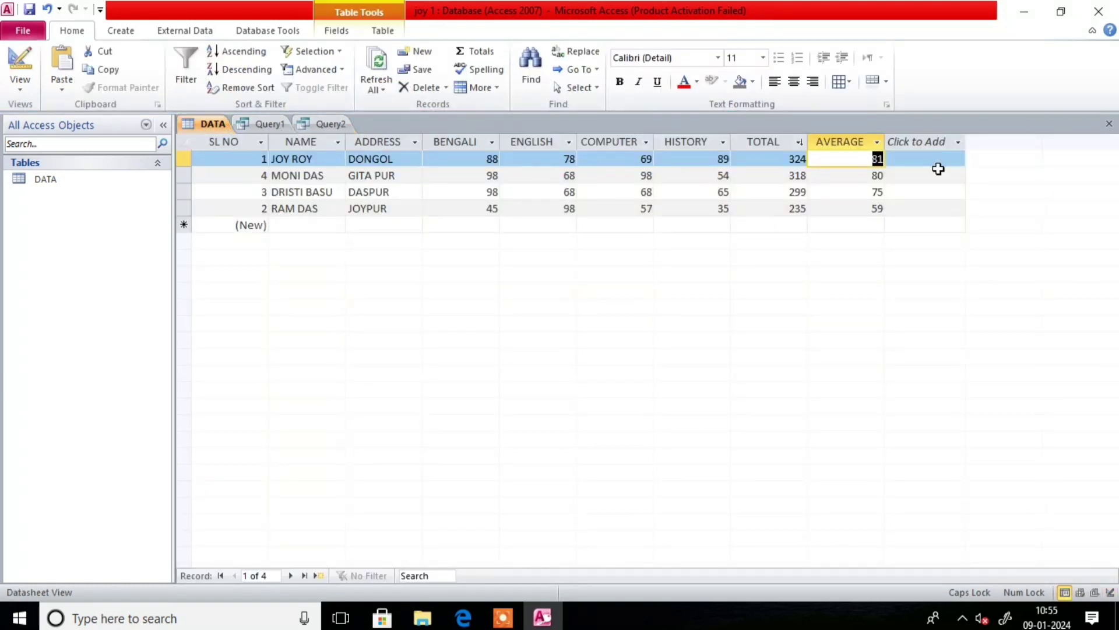
{"action": "left_click", "coordinate": [857, 191]}
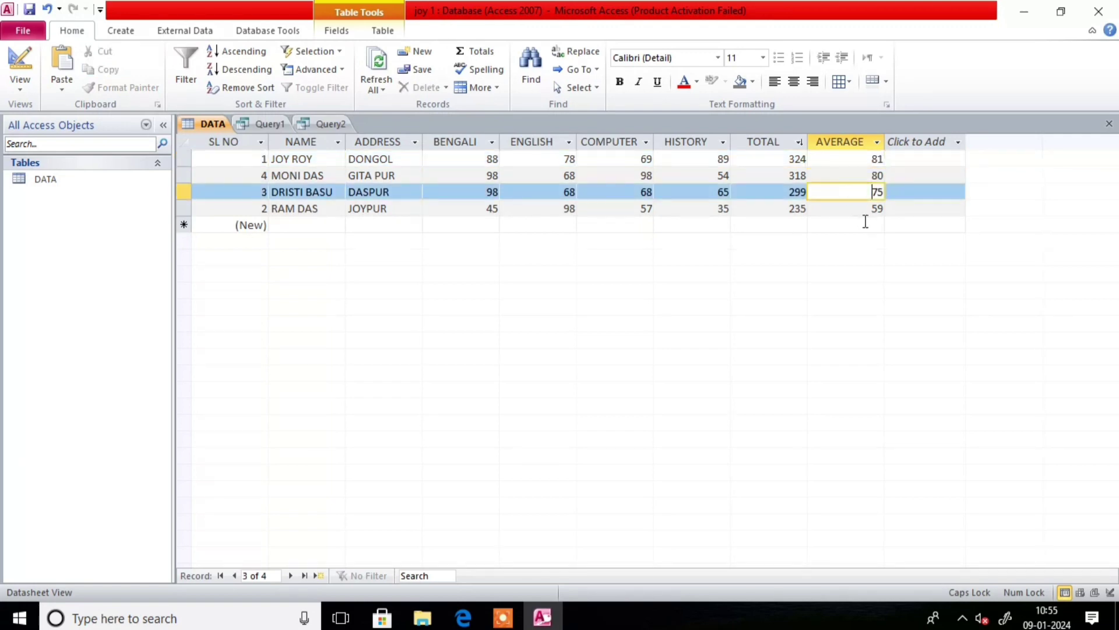
{"action": "left_click", "coordinate": [861, 209]}
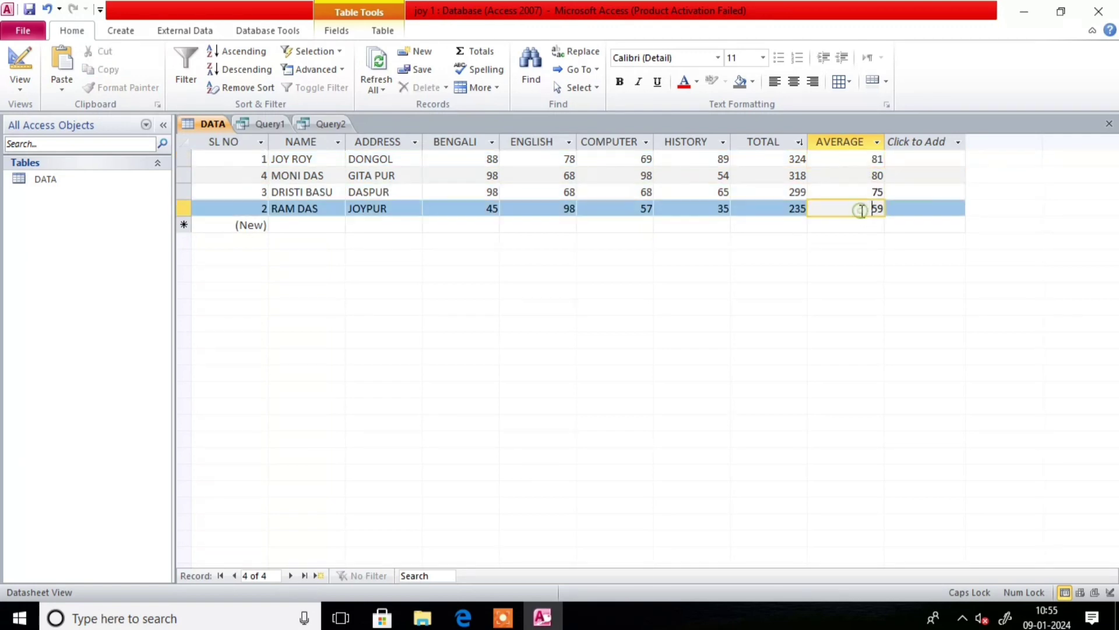